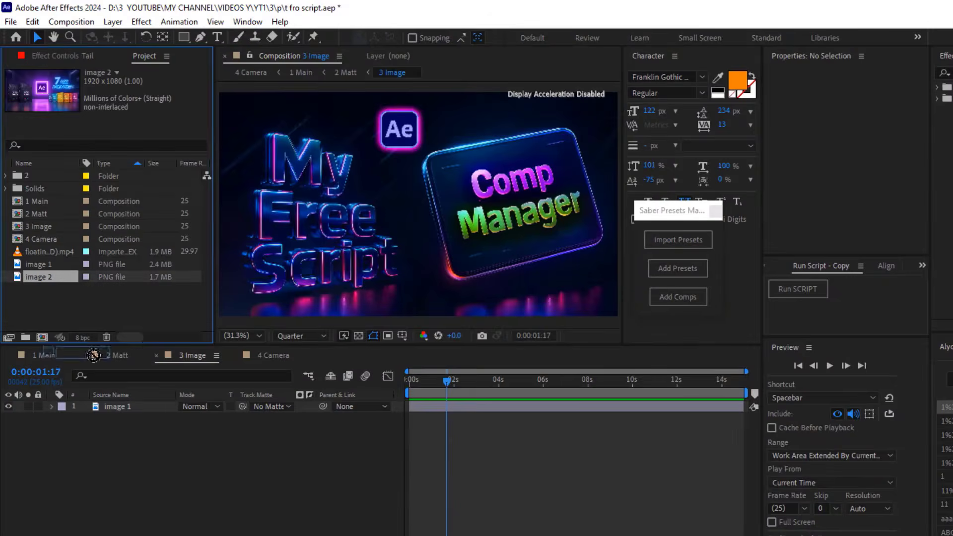
# - Add the 3 Image composition as a layer in the 2 Matt composition
pyautogui.click(272, 355)
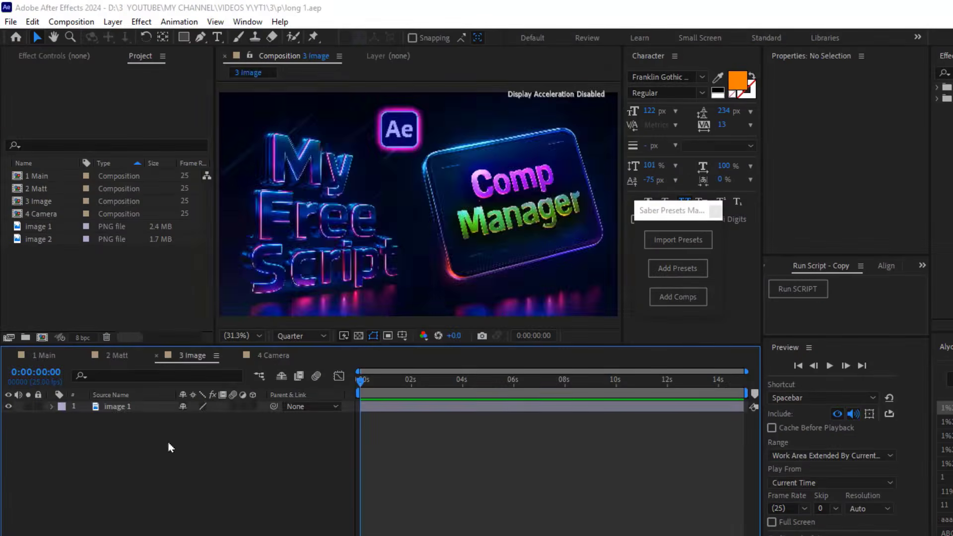
pyautogui.click(118, 355)
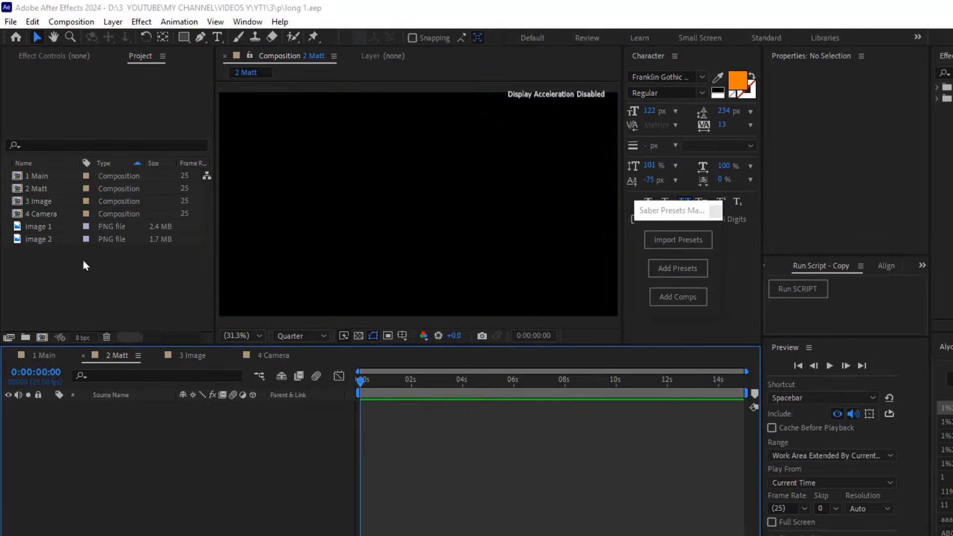
pyautogui.click(54, 203)
pyautogui.moveTo(102, 422); pyautogui.dragTo(105, 445)
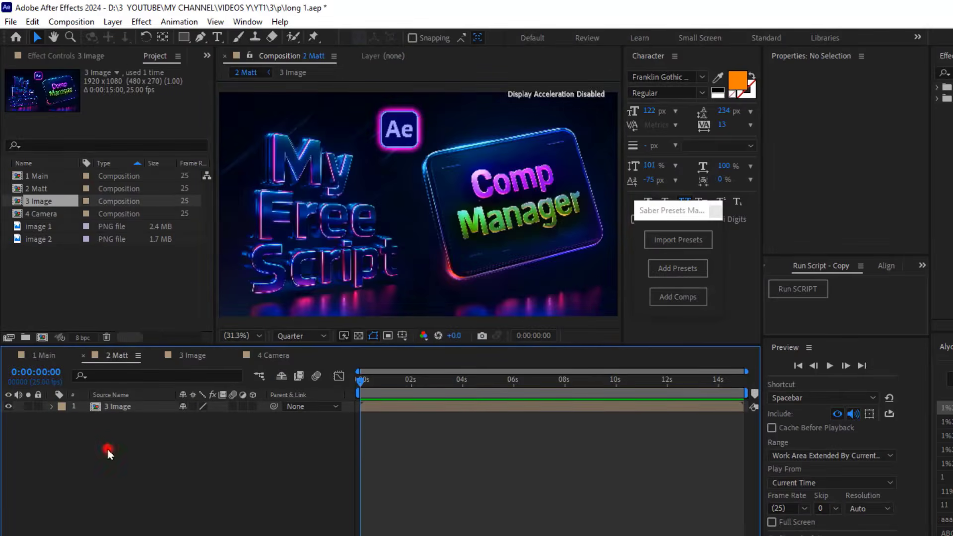
pyautogui.click(107, 447)
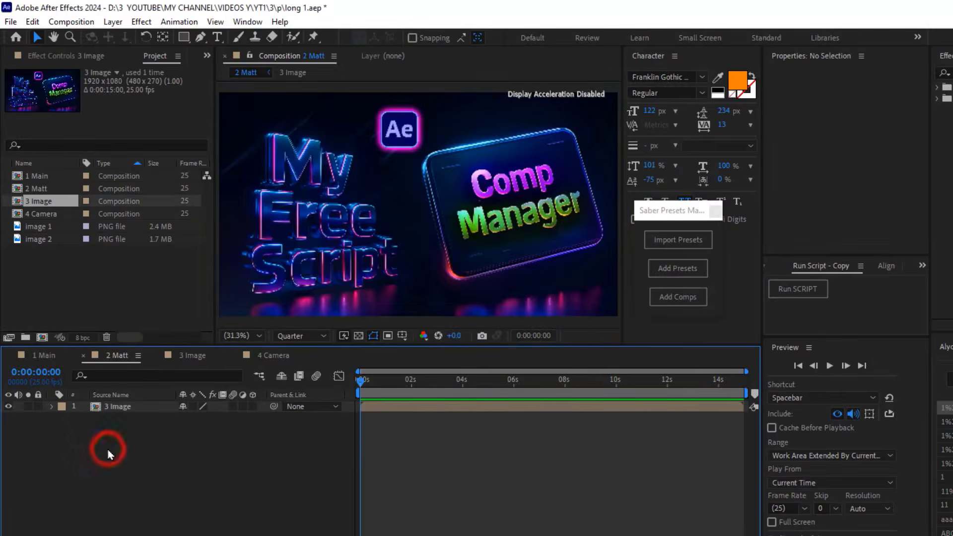
# - Create a full-frame rectangle shape layer above 3 Image in 2 Matt and set its rectangle path's roundness to 300
pyautogui.doubleClick(187, 39)
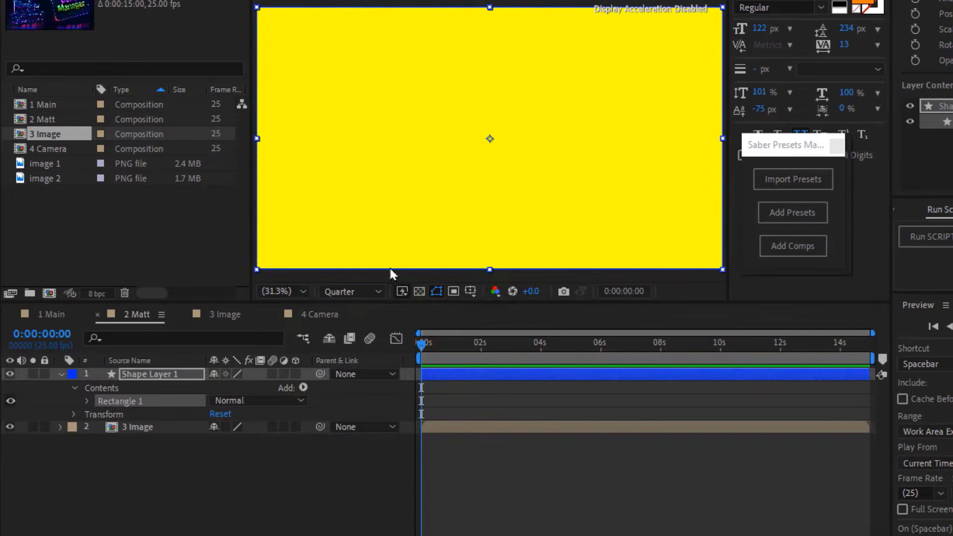
pyautogui.click(85, 400)
pyautogui.click(100, 414)
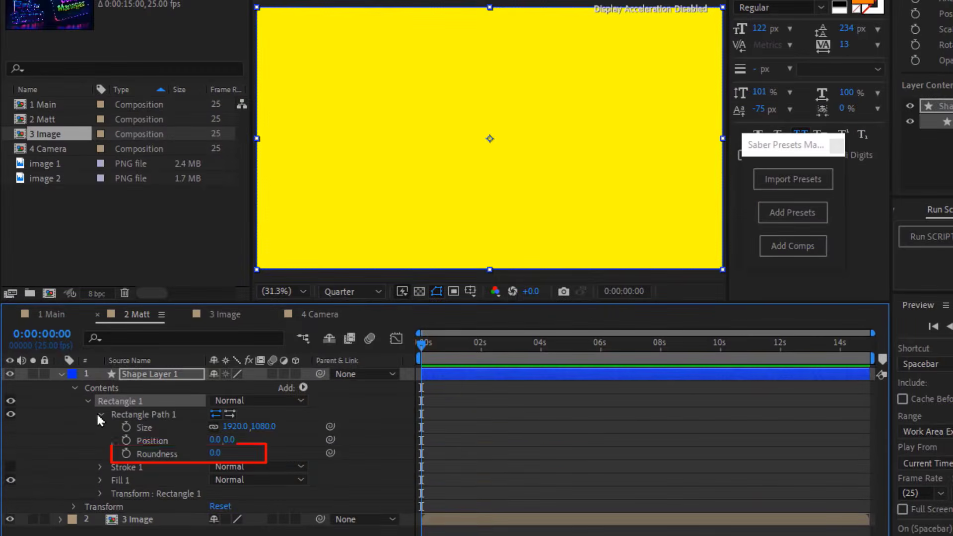
pyautogui.click(216, 453)
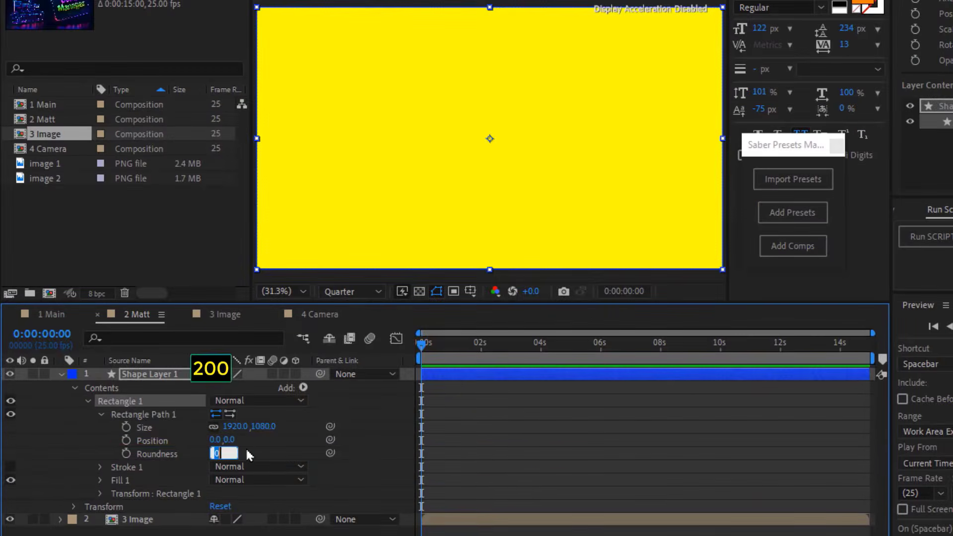
pyautogui.write('300')
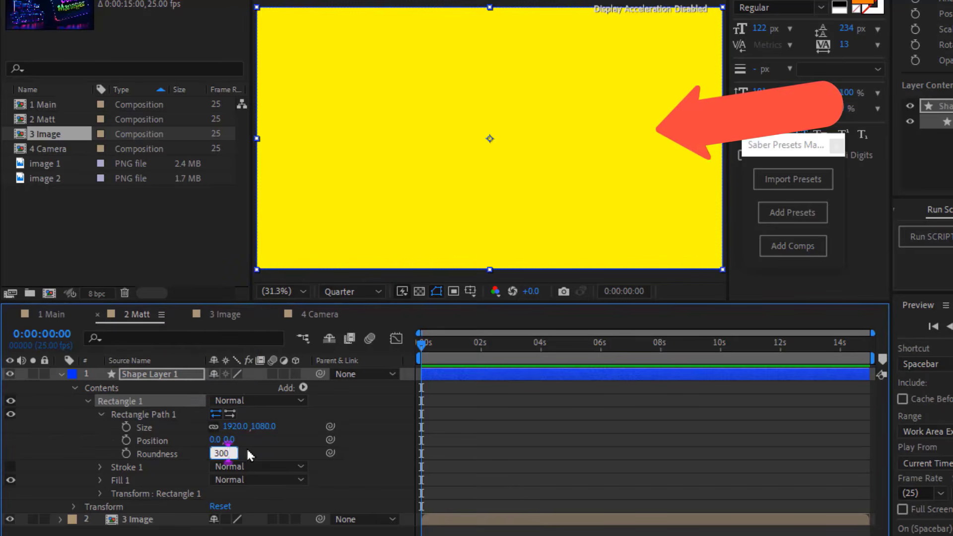
pyautogui.press('Return')
pyautogui.click(60, 376)
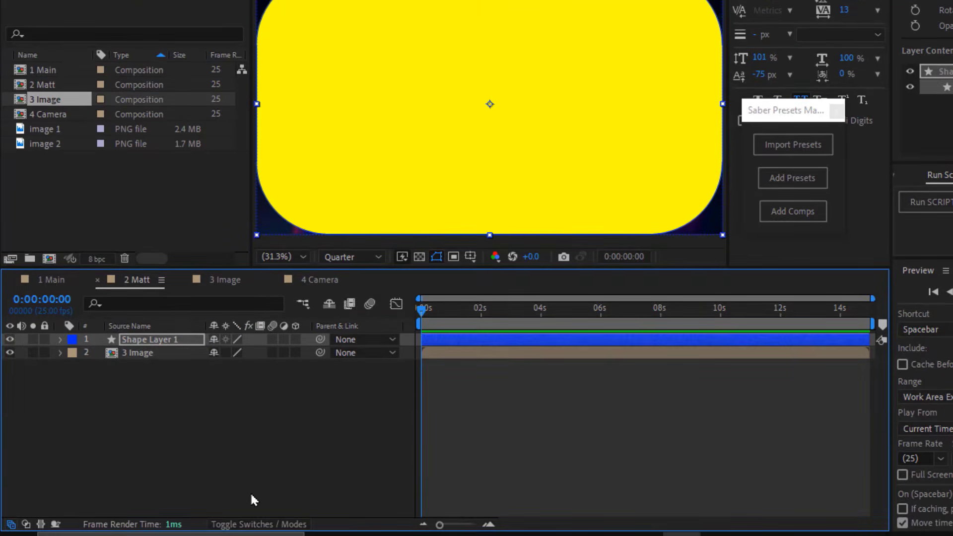
# - Set Shape Layer 1 as the track matte for the 3 Image layer and check the cut-out against the transparency grid
pyautogui.click(257, 526)
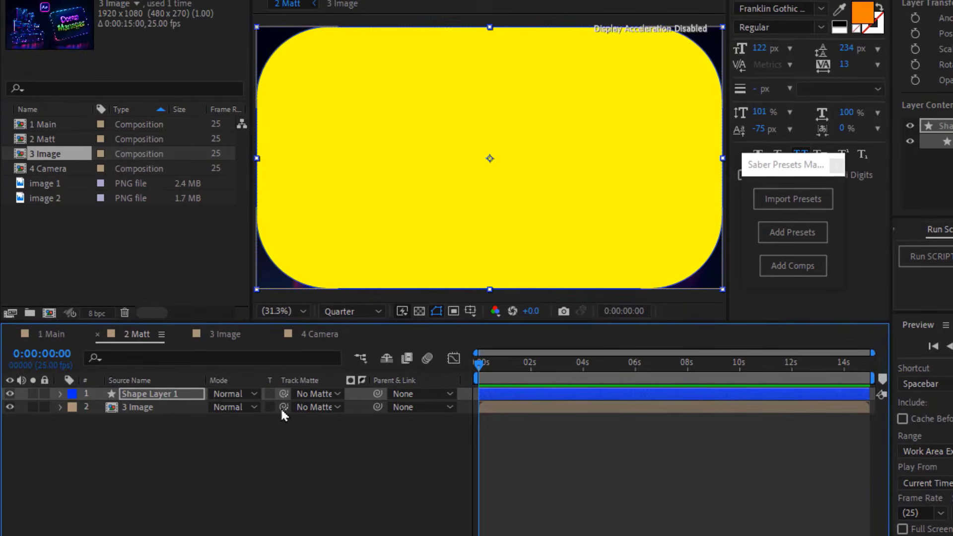
pyautogui.moveTo(281, 407); pyautogui.dragTo(152, 399)
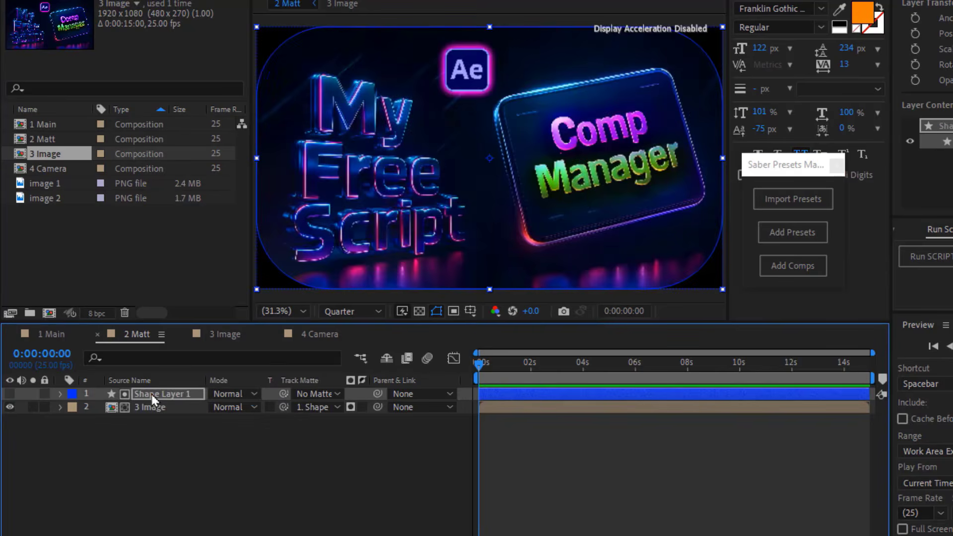
pyautogui.click(415, 316)
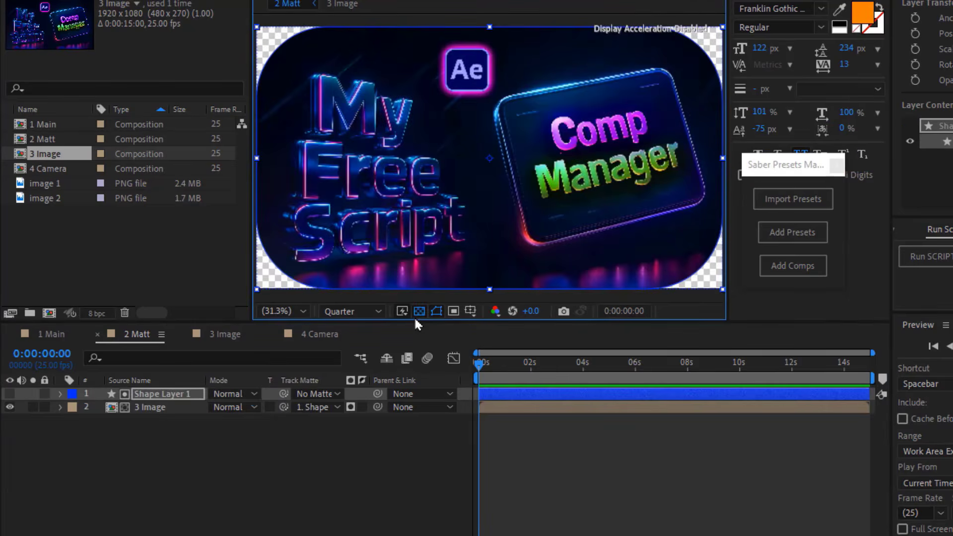
pyautogui.click(419, 311)
# - Copy Shape Layer 1 from the 2 Matt composition into the 1 Main composition
pyautogui.click(165, 395)
pyautogui.hotkey('ctrl', 'c')
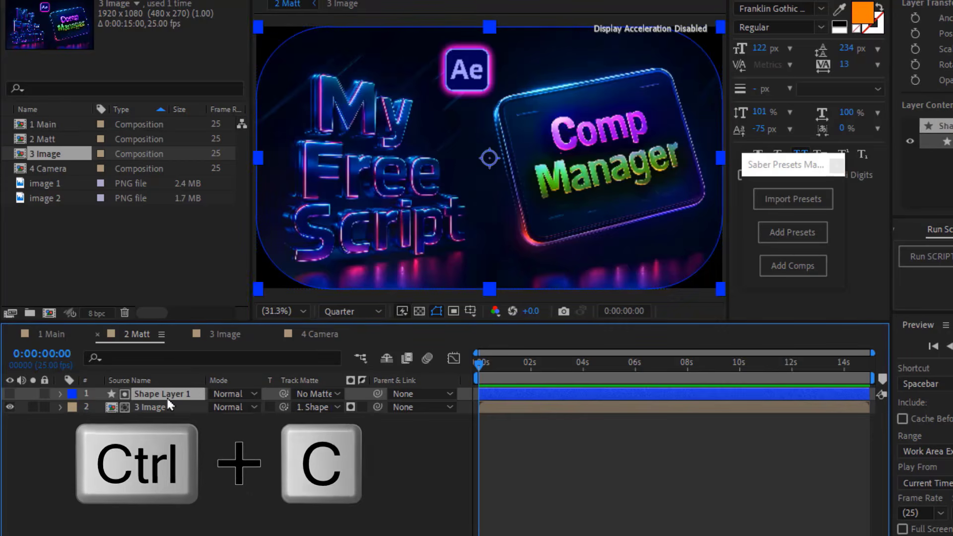
pyautogui.click(51, 334)
pyautogui.hotkey('ctrl', 'v')
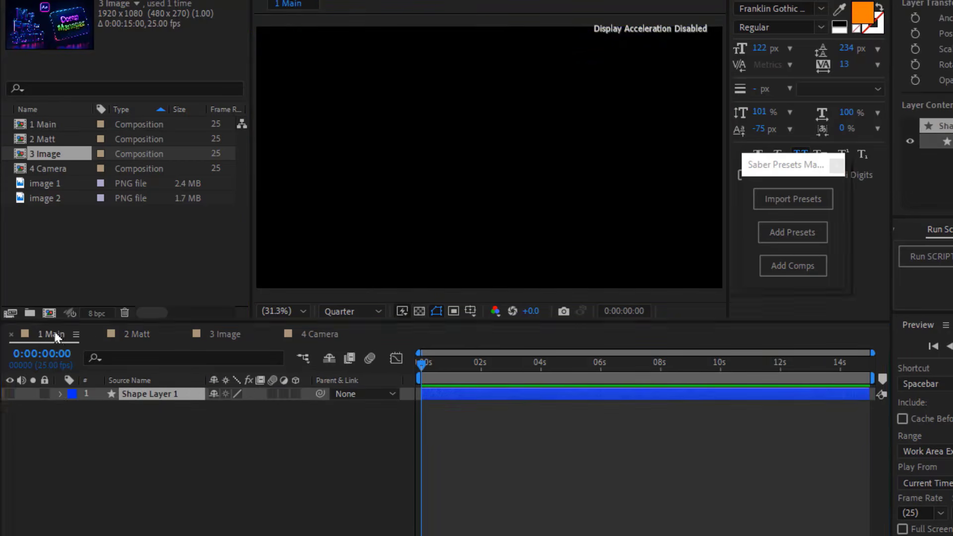
# - Convert the Rectangle 1 path of Shape Layer 1 in 1 Main to a Bezier path
pyautogui.click(59, 394)
pyautogui.click(74, 408)
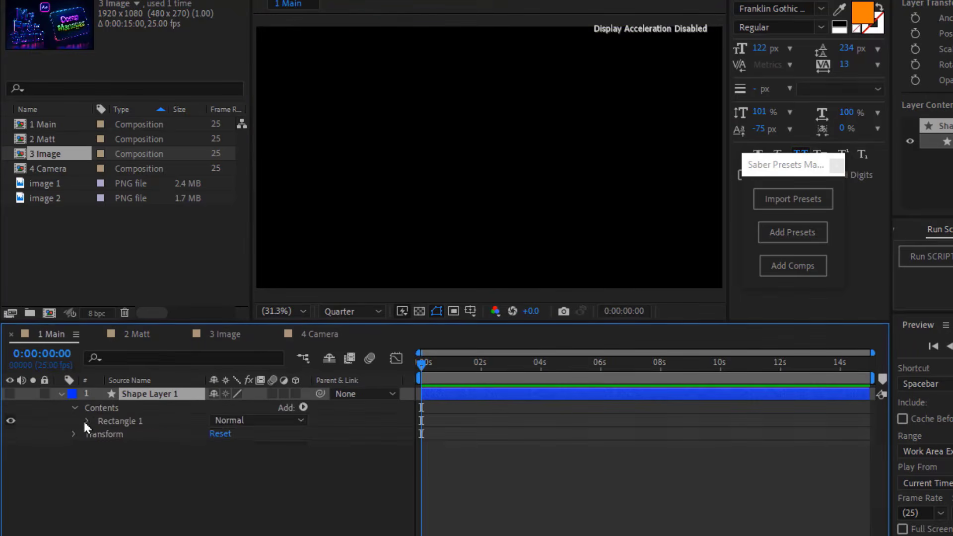
pyautogui.click(87, 421)
pyautogui.click(101, 433)
pyautogui.click(129, 432)
pyautogui.rightClick(130, 434)
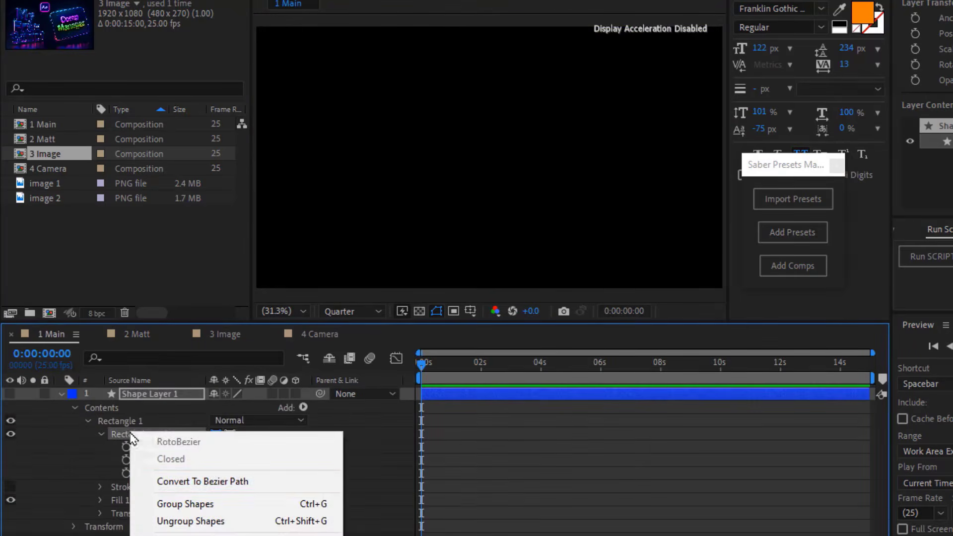
pyautogui.click(258, 481)
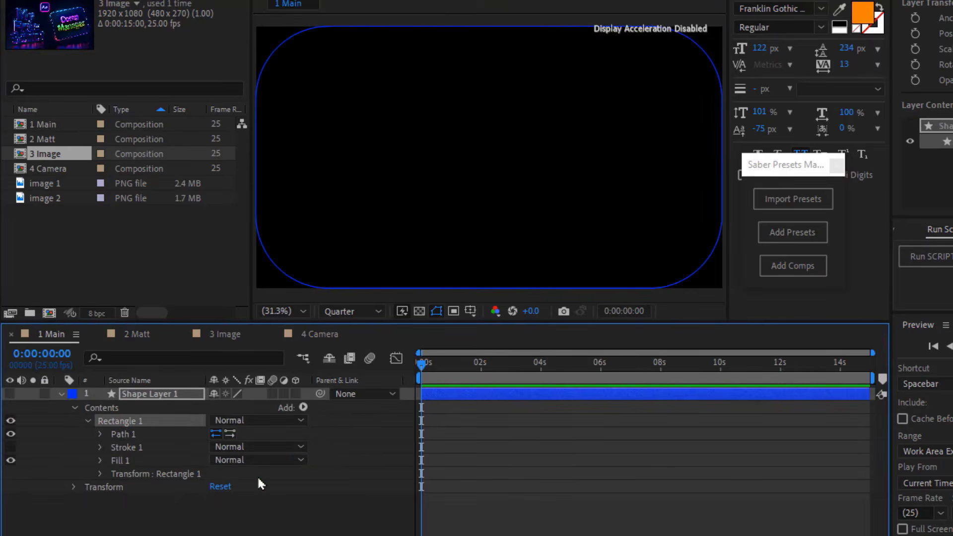
pyautogui.click(99, 434)
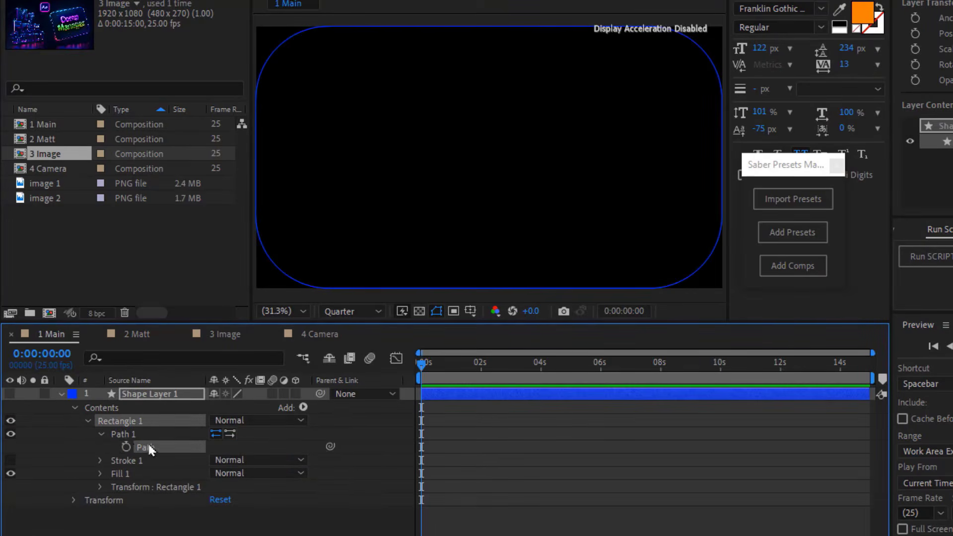
pyautogui.click(166, 449)
pyautogui.click(59, 394)
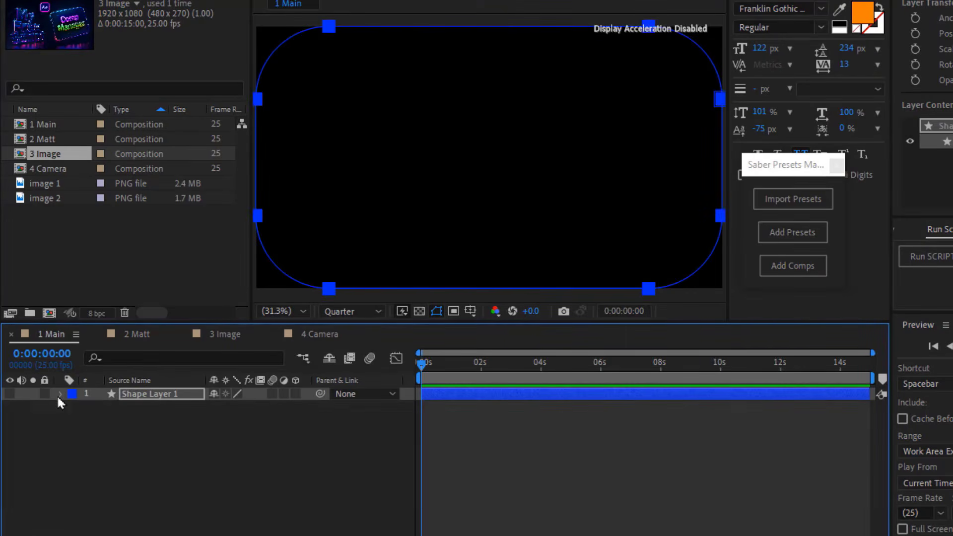
# - Add the 2 Matt composition to 1 Main as a layer below Shape Layer 1
pyautogui.click(60, 141)
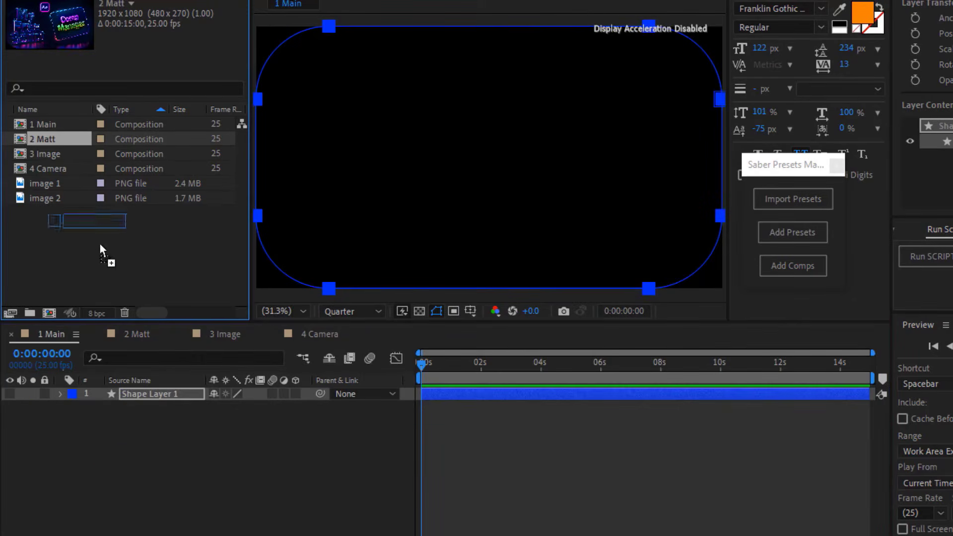
pyautogui.moveTo(99, 243); pyautogui.dragTo(143, 456)
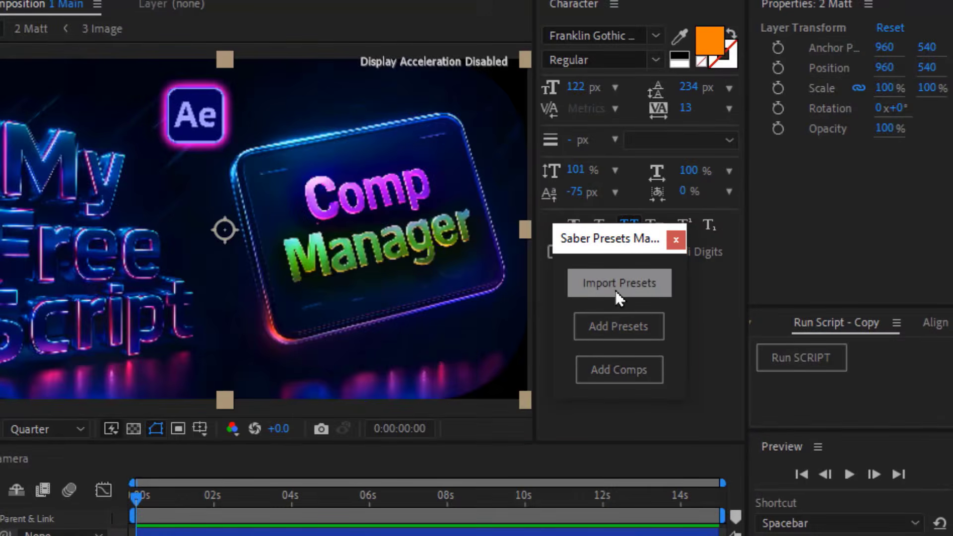
# - Import the Flicker.ffx, Head.ffx, Smoke.ffx and Tail.ffx presets through the Saber Presets script
pyautogui.click(615, 290)
pyautogui.doubleClick(187, 110)
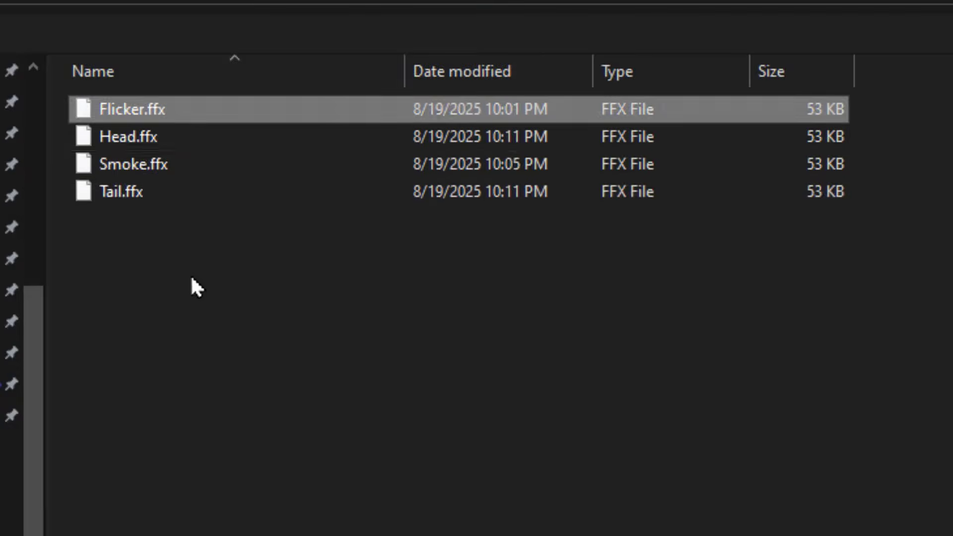
pyautogui.moveTo(99, 219); pyautogui.dragTo(140, 119)
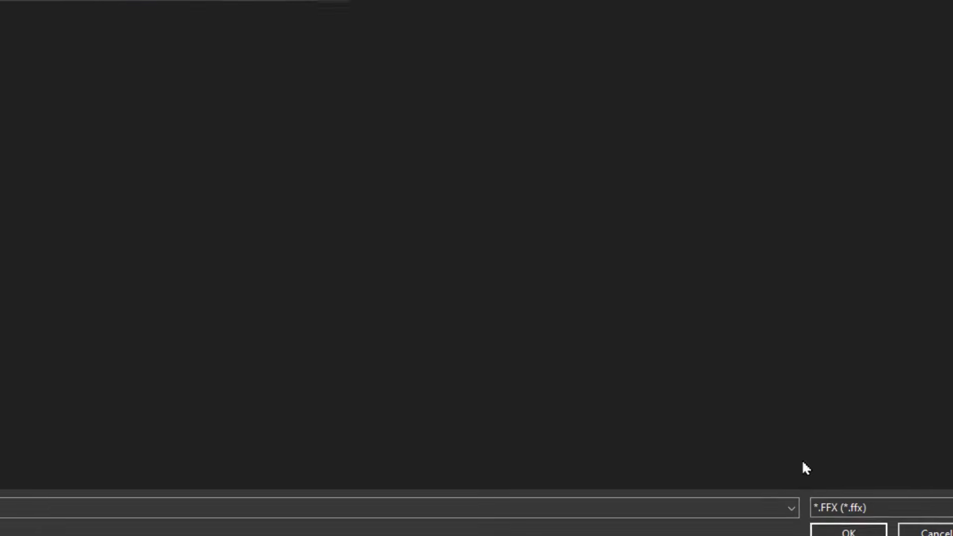
pyautogui.click(817, 528)
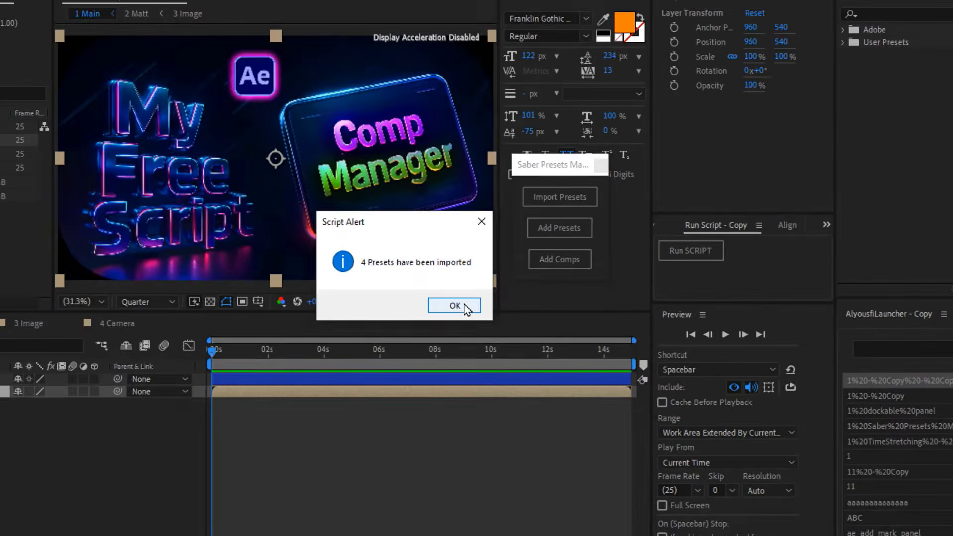
pyautogui.click(351, 250)
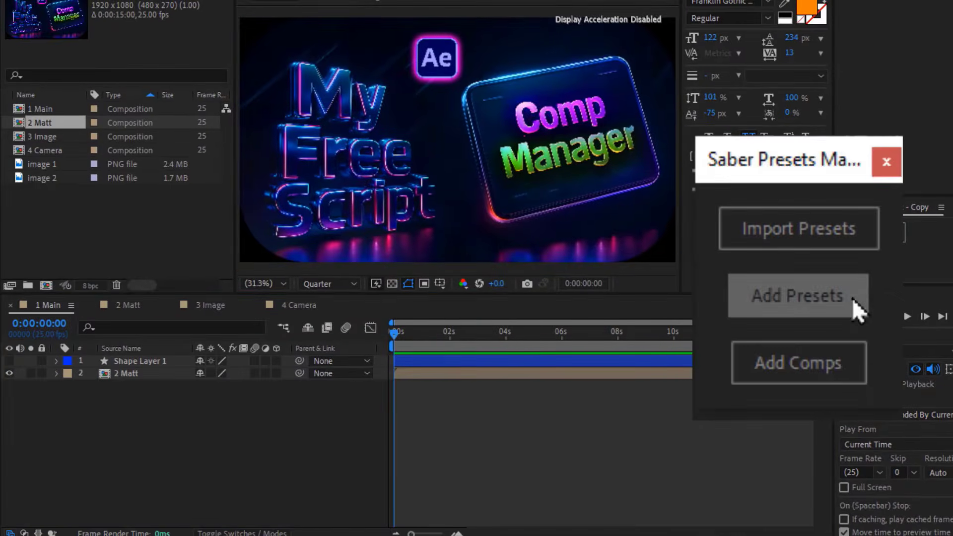
# - Add the imported Saber presets to 1 Main as solid layers and review the Flicker solid's size settings
pyautogui.click(769, 213)
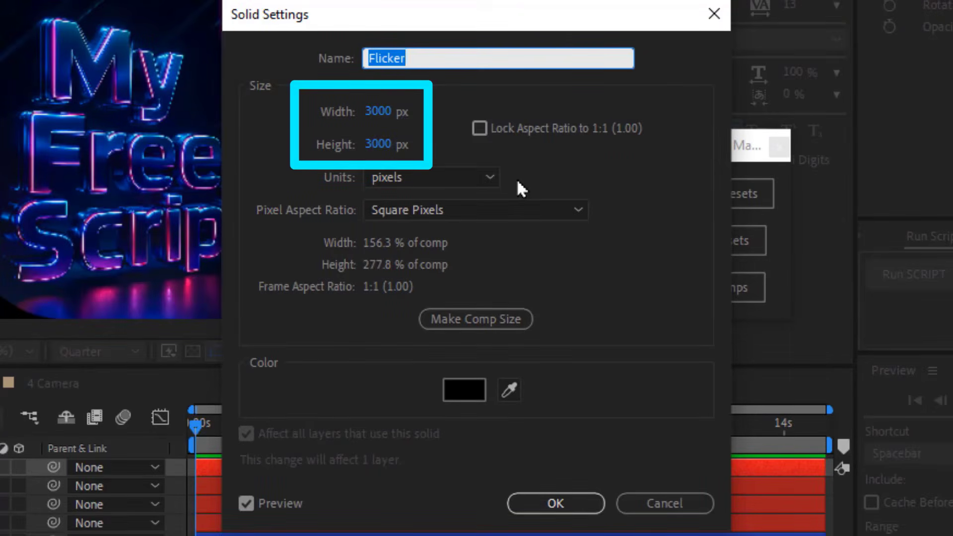
pyautogui.click(553, 505)
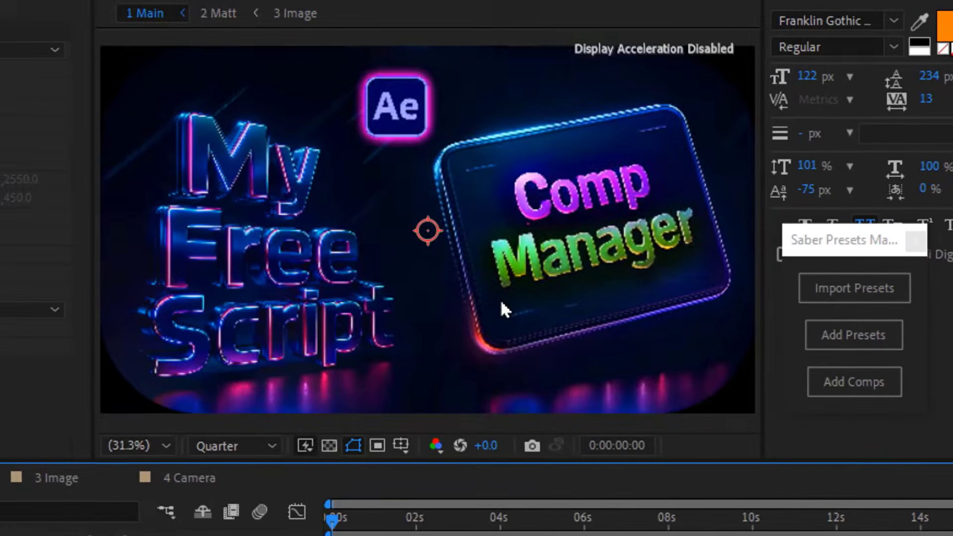
# - Add a rectangular mask covering the whole Flicker layer
pyautogui.press(',')
pyautogui.press(',')
pyautogui.press(',')
pyautogui.press(',')
pyautogui.press(',')
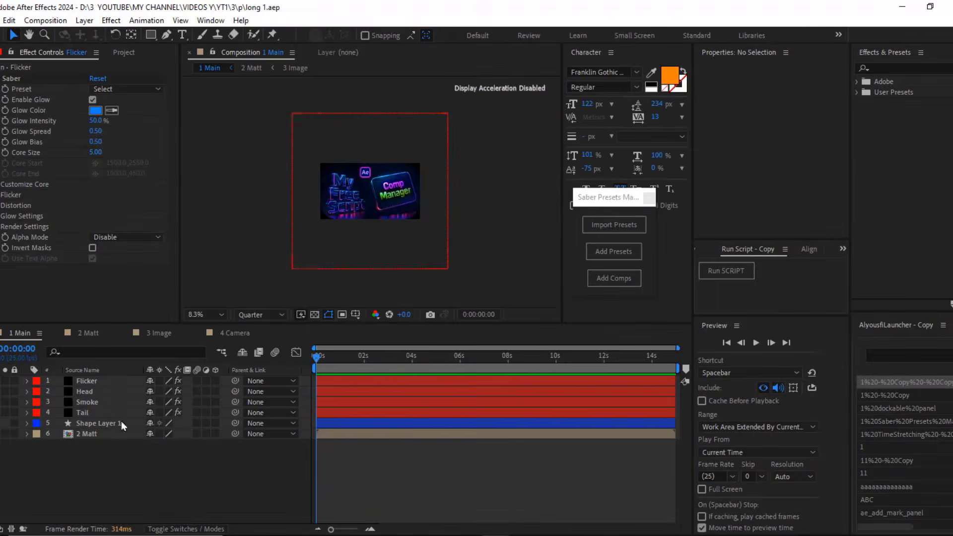
pyautogui.click(109, 385)
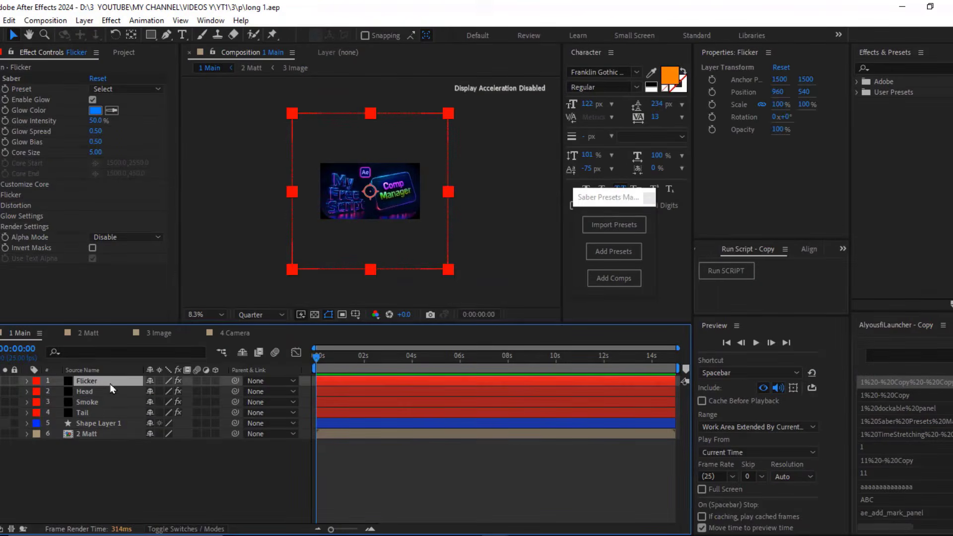
pyautogui.doubleClick(152, 34)
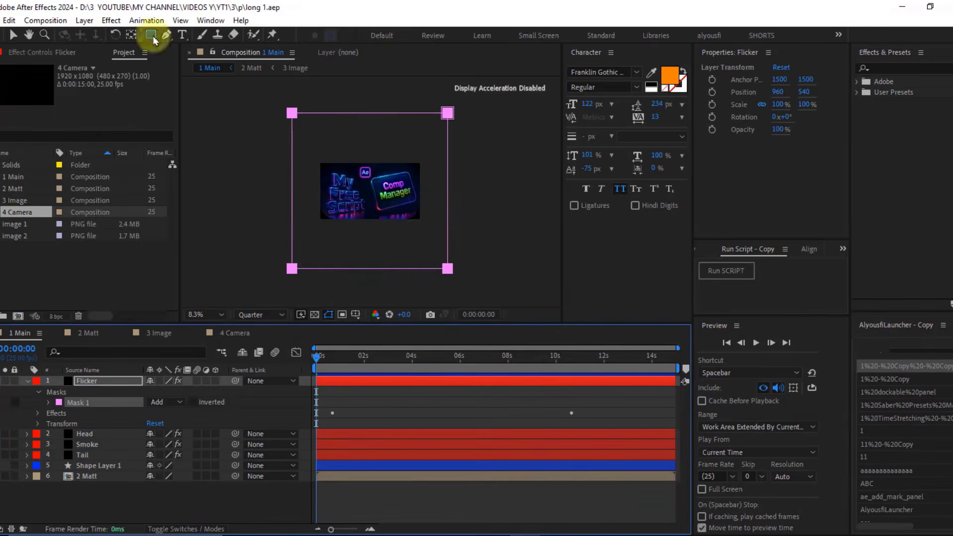
# - Replace the Flicker layer's Mask 1 path with the Bezier path copied from Shape Layer 1, and copy the resulting mask path
pyautogui.click(28, 466)
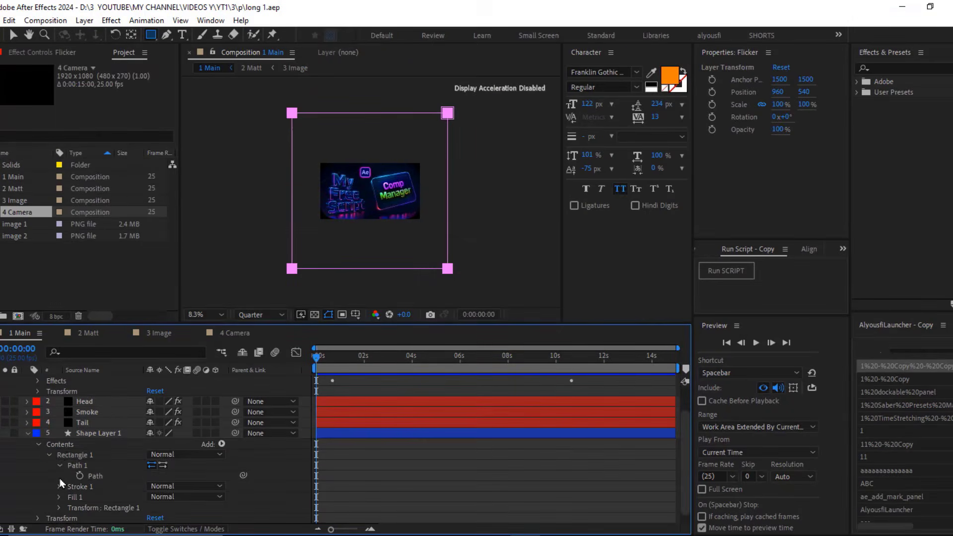
pyautogui.click(112, 478)
pyautogui.hotkey('ctrl', 'c')
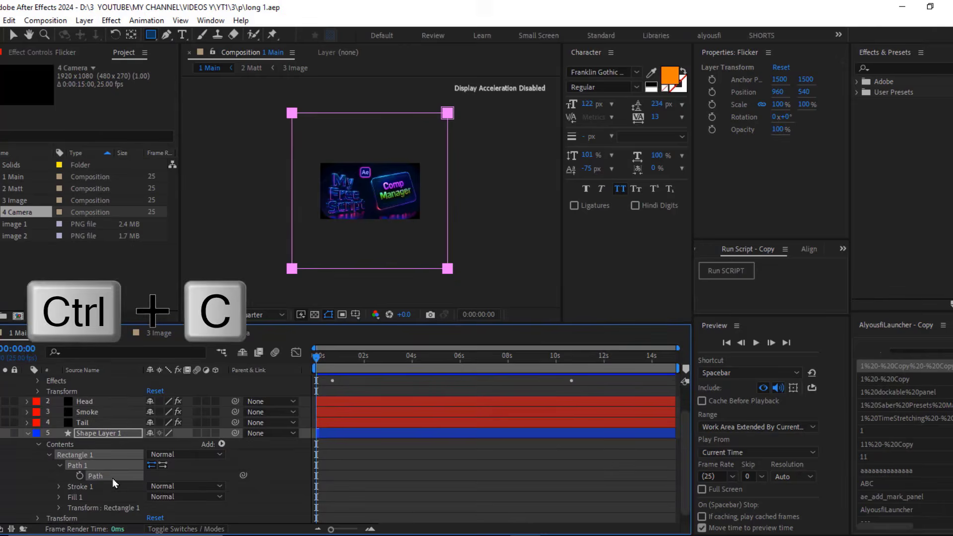
pyautogui.click(28, 434)
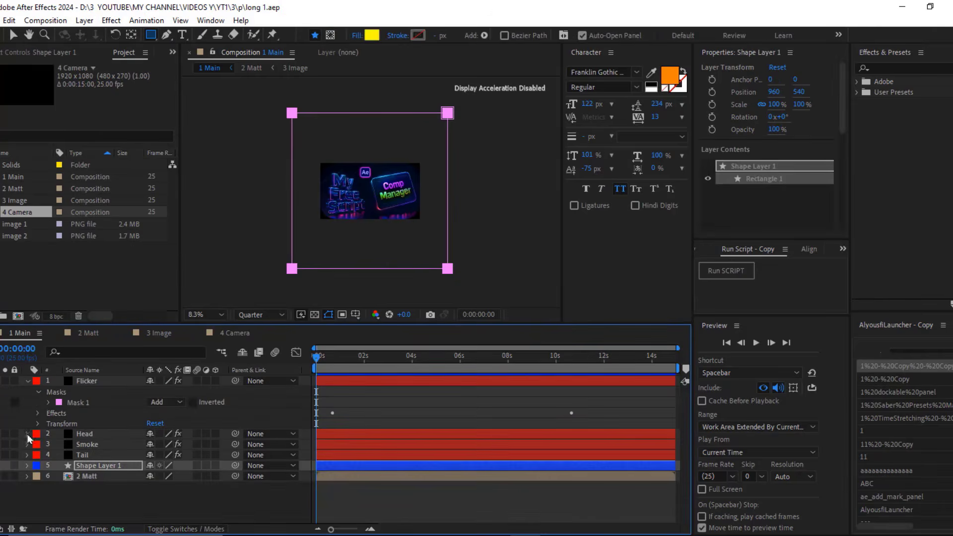
pyautogui.click(49, 403)
pyautogui.click(102, 415)
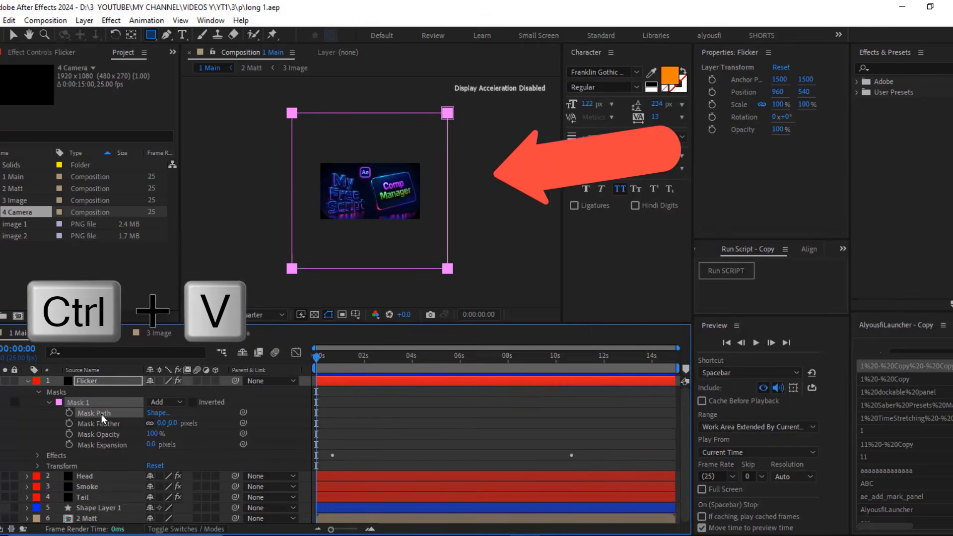
pyautogui.hotkey('ctrl', 'v')
pyautogui.hotkey('ctrl', 'c')
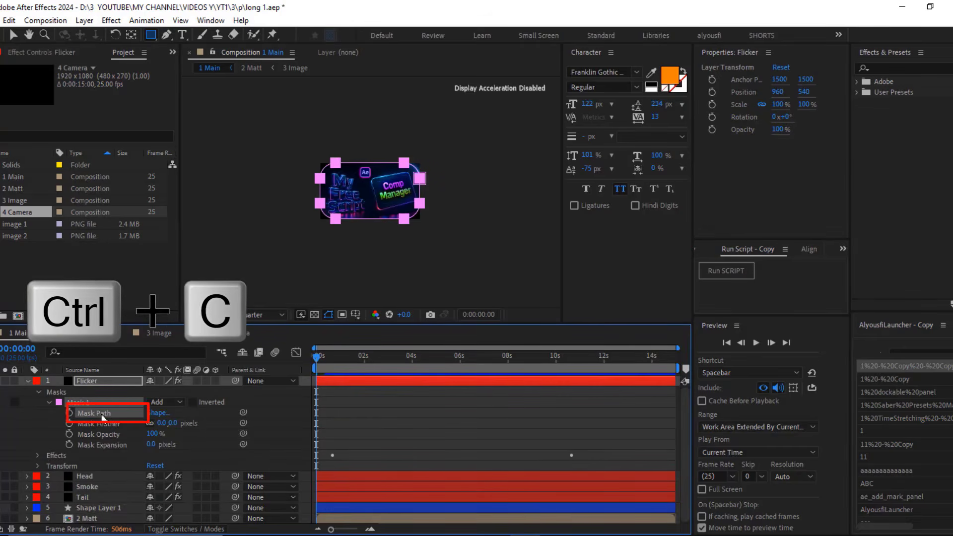
# - Paste the copied Flicker mask path onto the Head, Smoke and Tail layers together
pyautogui.click(28, 381)
pyautogui.click(88, 392)
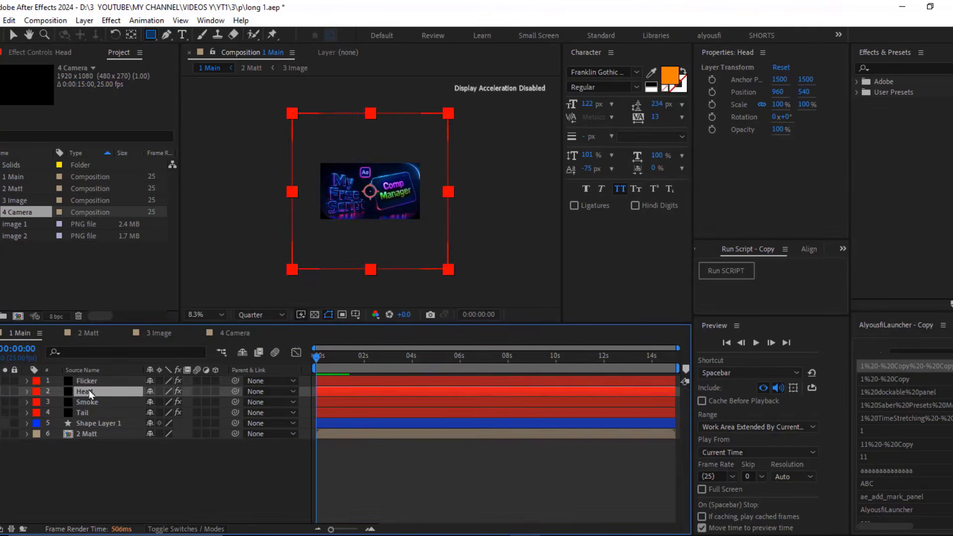
pyautogui.keyDown('shift'); pyautogui.click(95, 410); pyautogui.keyUp('shift')
pyautogui.hotkey('ctrl', 'v')
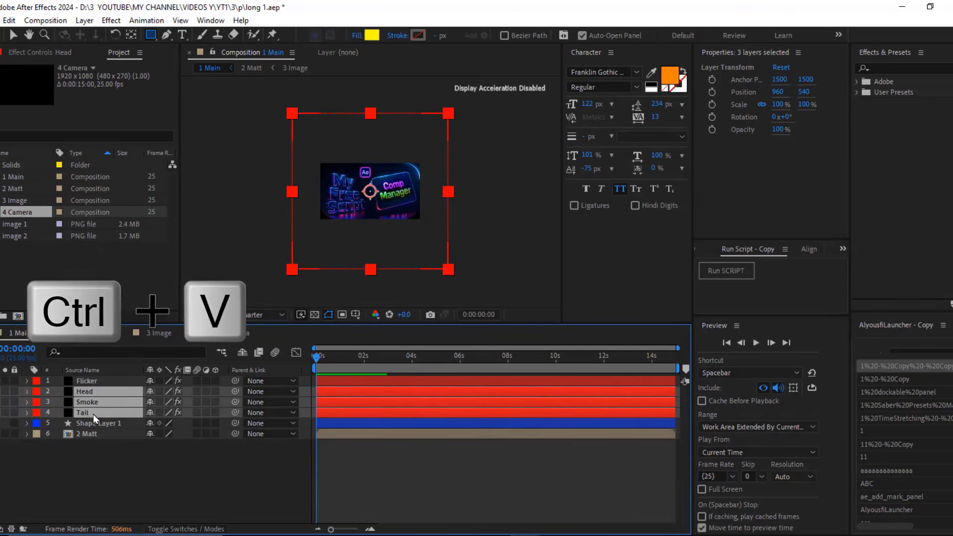
# - Fit the composition in the viewer and make all six layers of 1 Main 3D
pyautogui.click(196, 317)
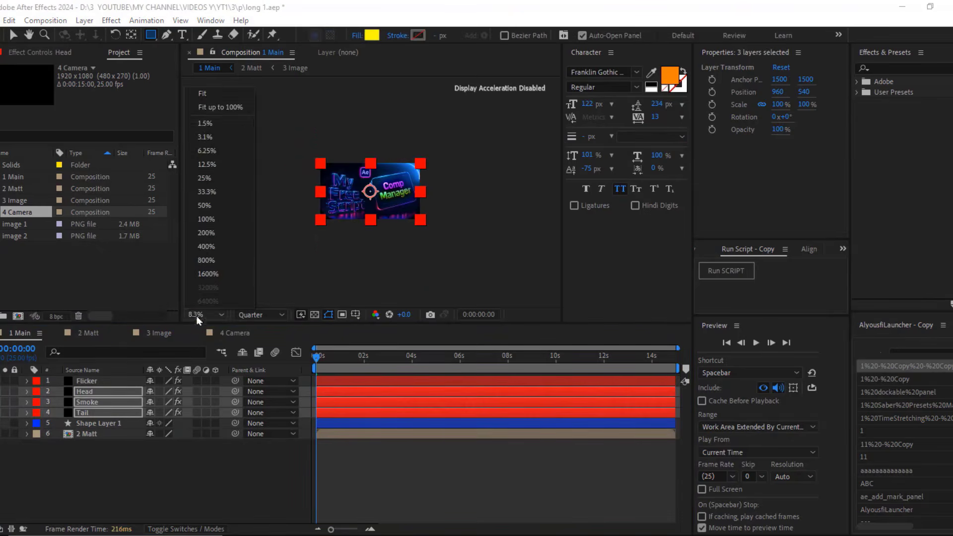
pyautogui.click(210, 94)
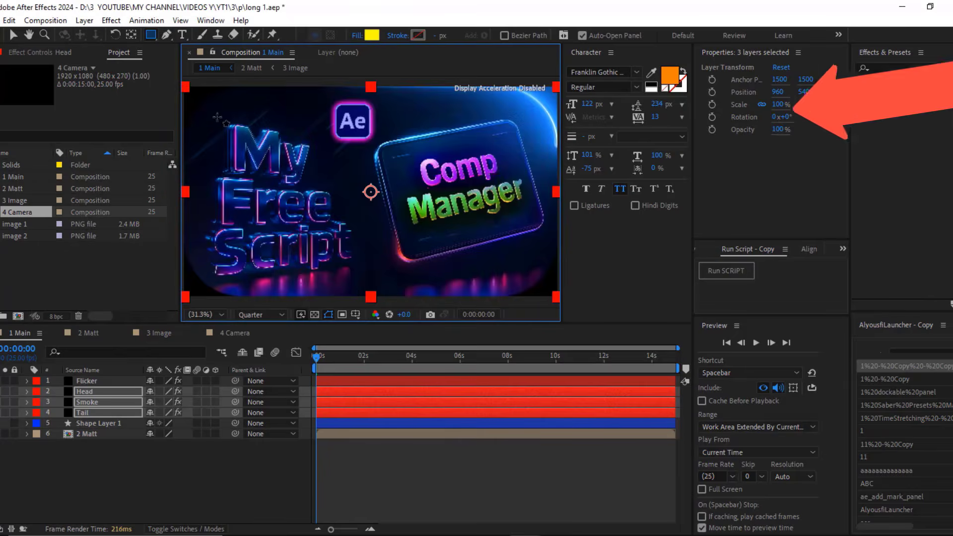
pyautogui.click(318, 360)
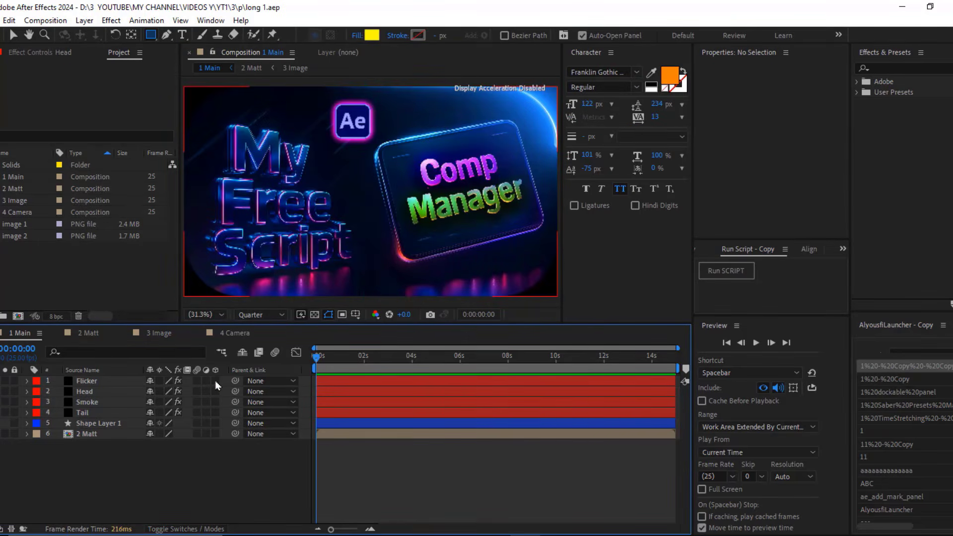
pyautogui.moveTo(215, 380); pyautogui.dragTo(215, 395)
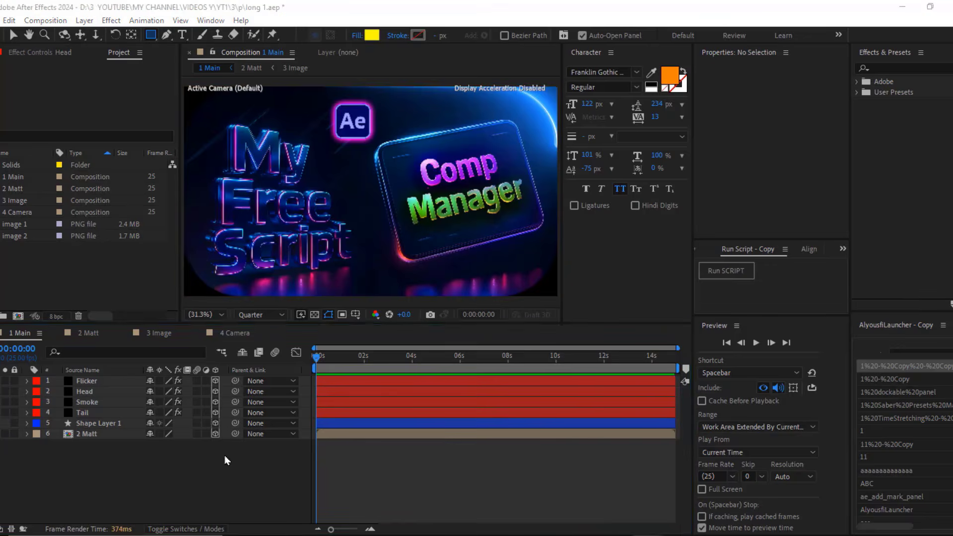
# - Add a One-Node Camera named Camera 1 with the 50mm preset to 1 Main
pyautogui.rightClick(232, 469)
pyautogui.moveTo(258, 320)
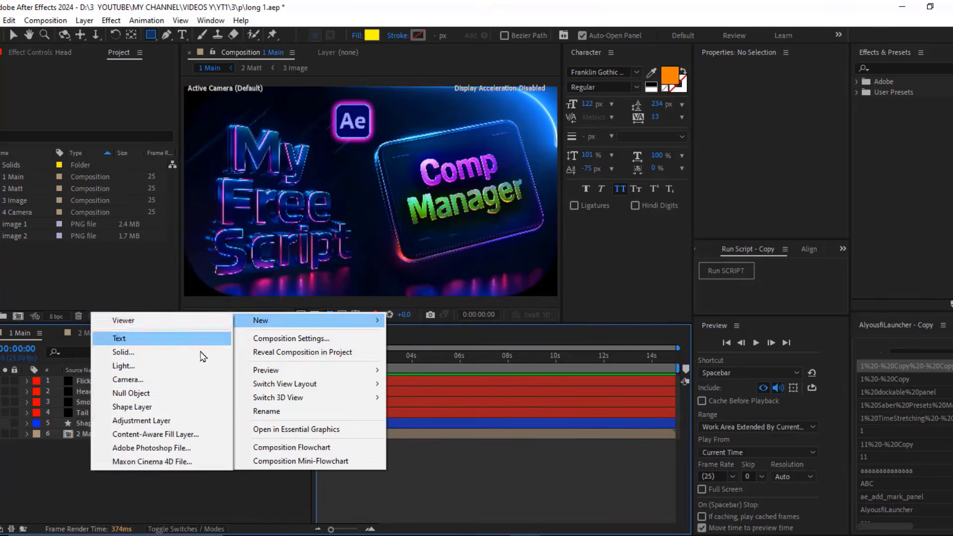
pyautogui.click(197, 386)
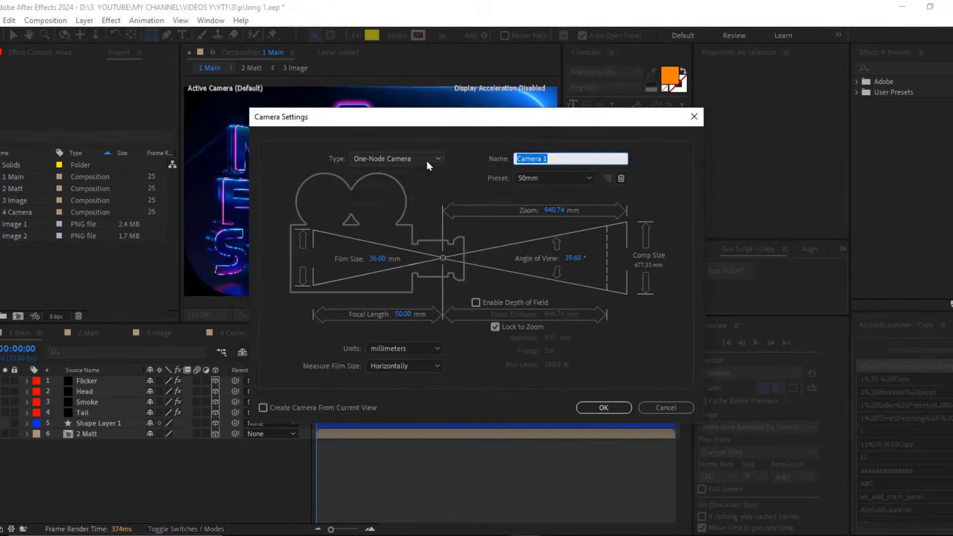
pyautogui.click(426, 167)
pyautogui.click(429, 174)
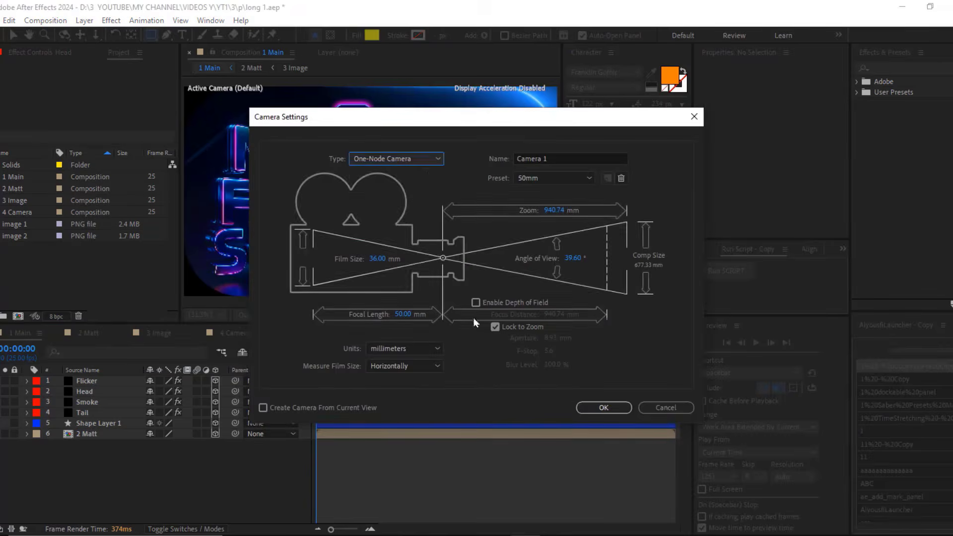
pyautogui.click(603, 408)
# - Set Camera 1's Z position to -4000 and preview the Saber animation
pyautogui.click(27, 381)
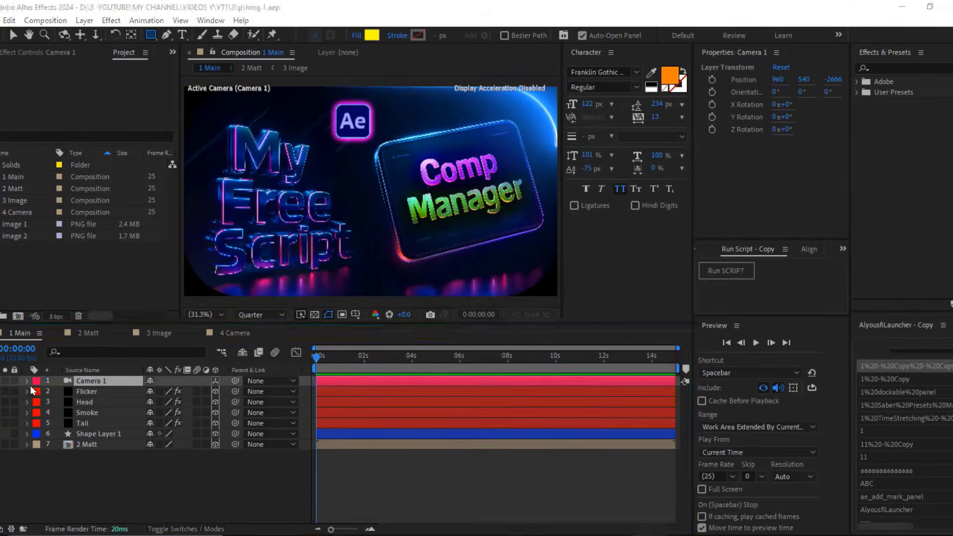
pyautogui.click(39, 392)
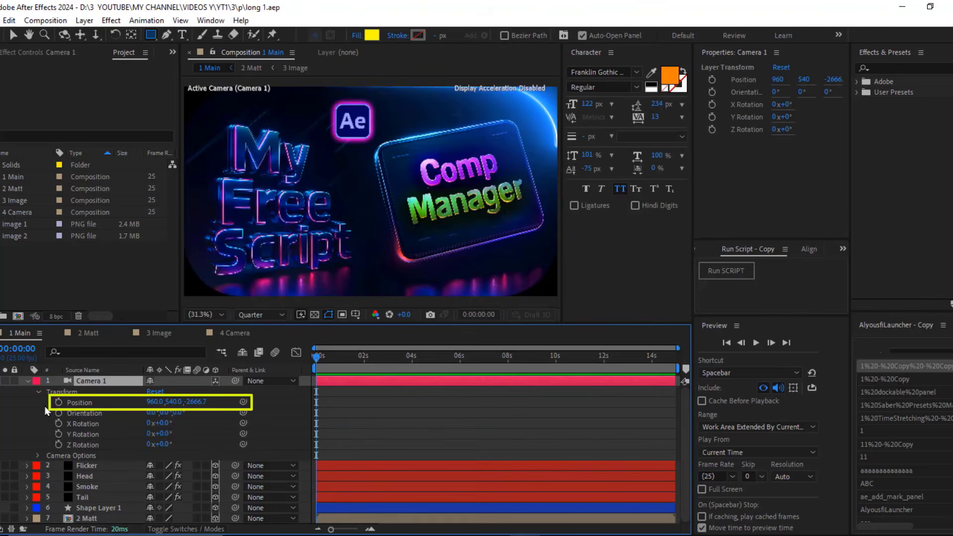
pyautogui.click(197, 406)
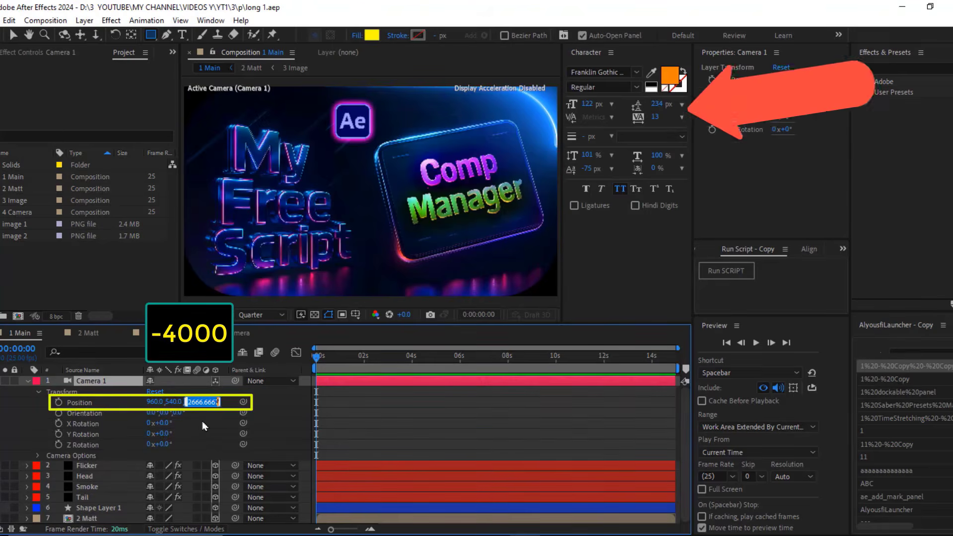
pyautogui.write('-4000')
pyautogui.press('Return')
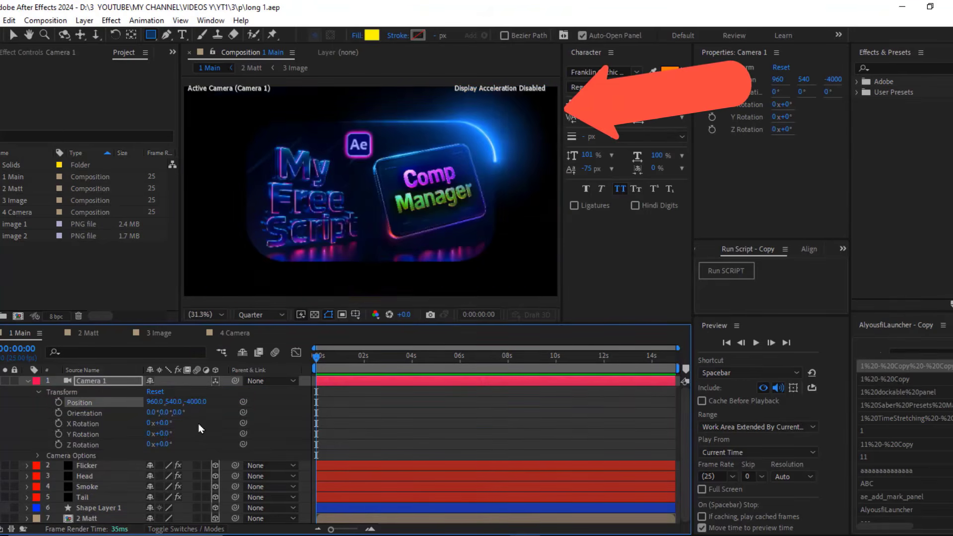
pyautogui.press('space')
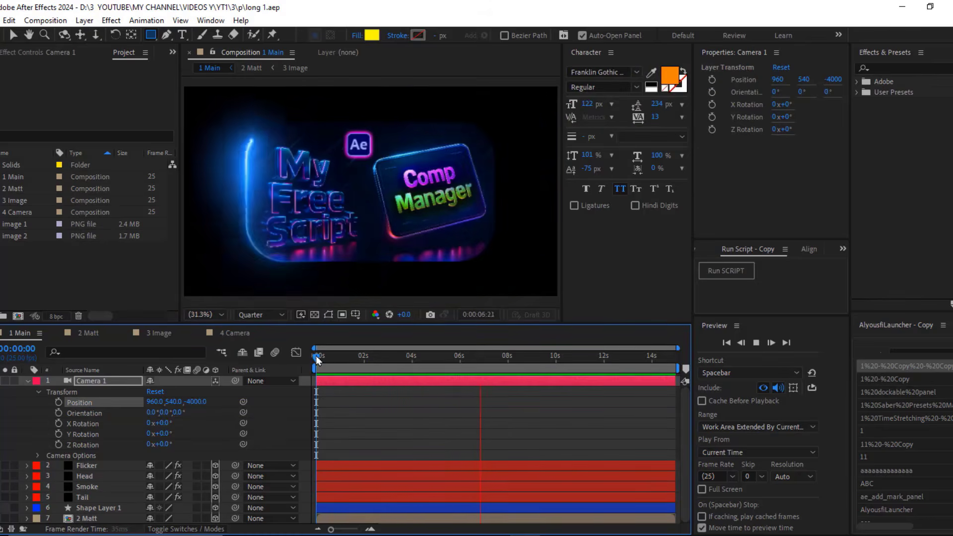
pyautogui.press('space')
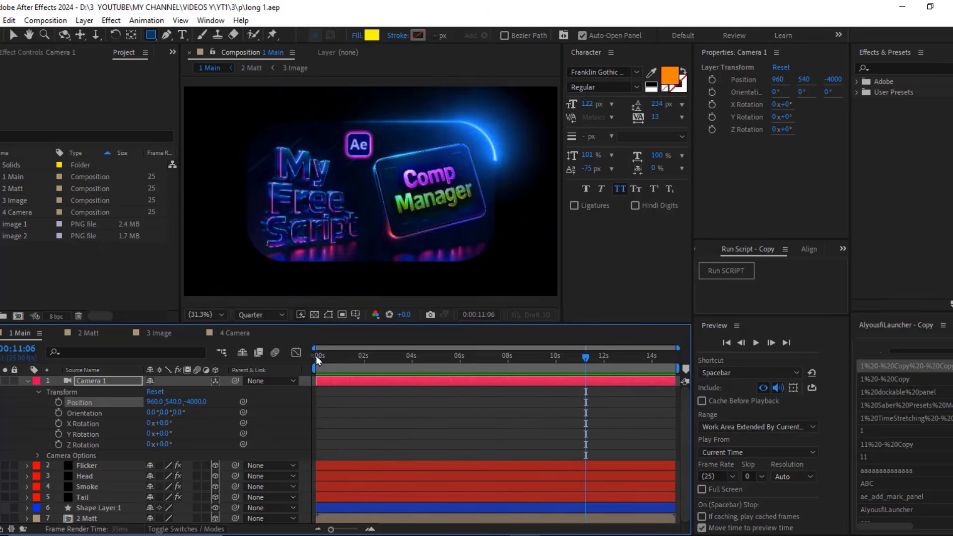
# - Reveal the Flicker layer's keyframes and place composition marker 0 at its first keyframe and marker 9 at its last one
pyautogui.click(370, 466)
pyautogui.press('u')
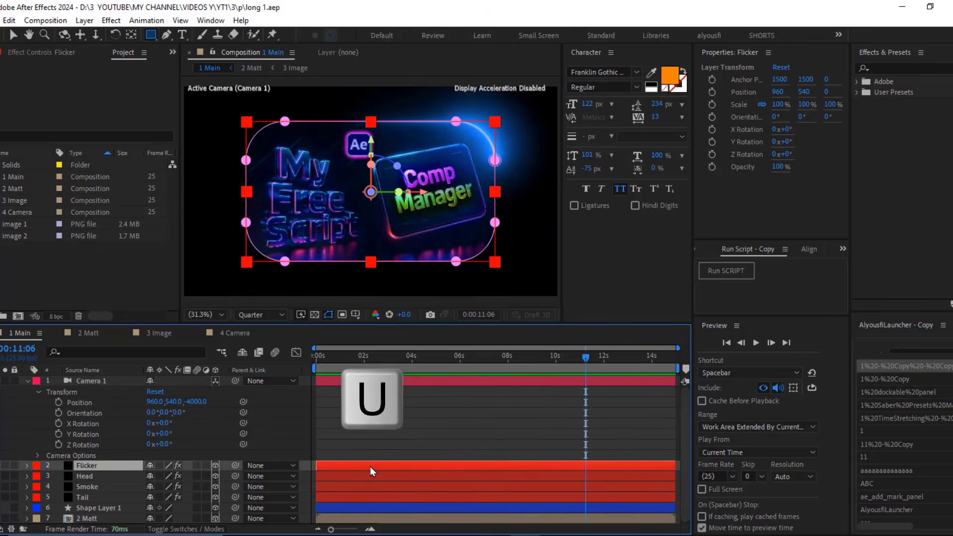
pyautogui.moveTo(408, 358); pyautogui.dragTo(332, 367)
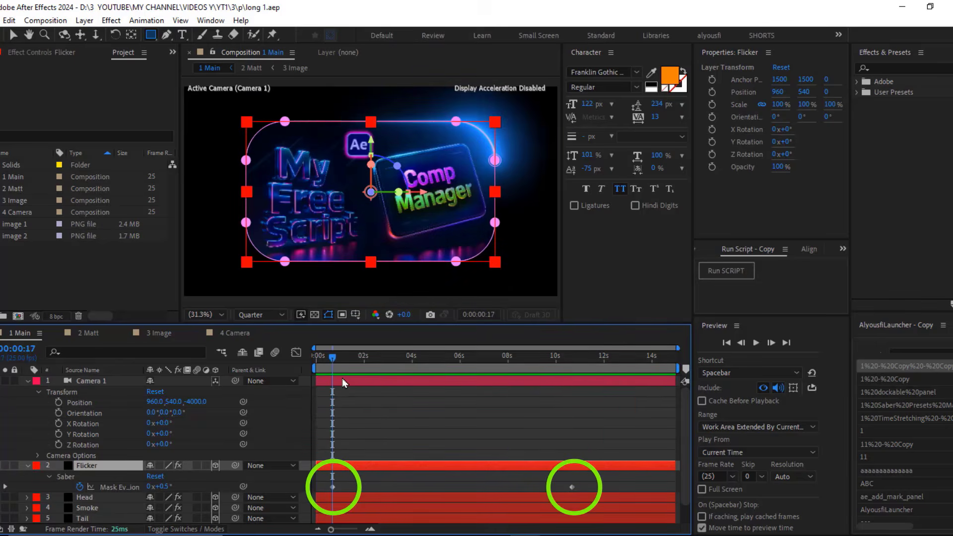
pyautogui.hotkey('shift', '0')
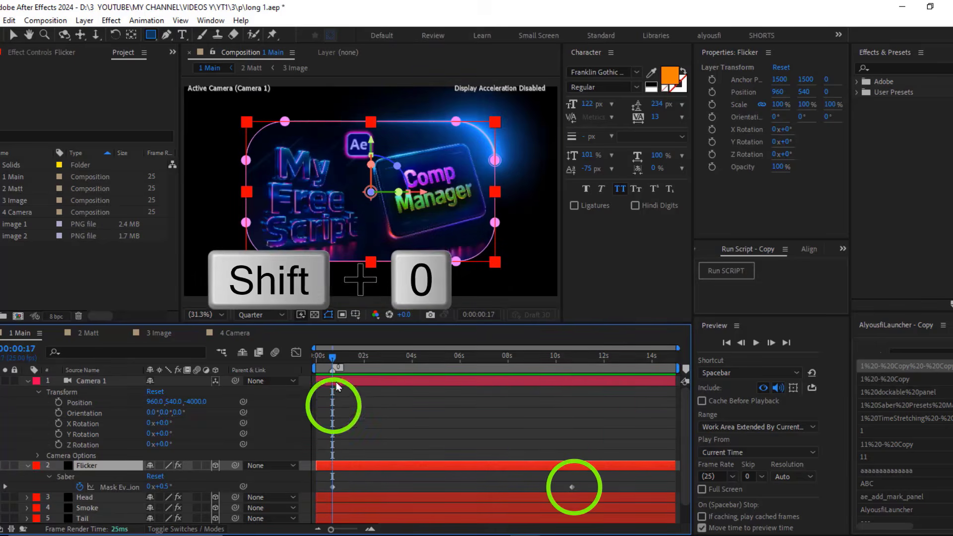
pyautogui.moveTo(351, 362); pyautogui.dragTo(574, 361)
pyautogui.hotkey('shift', '9')
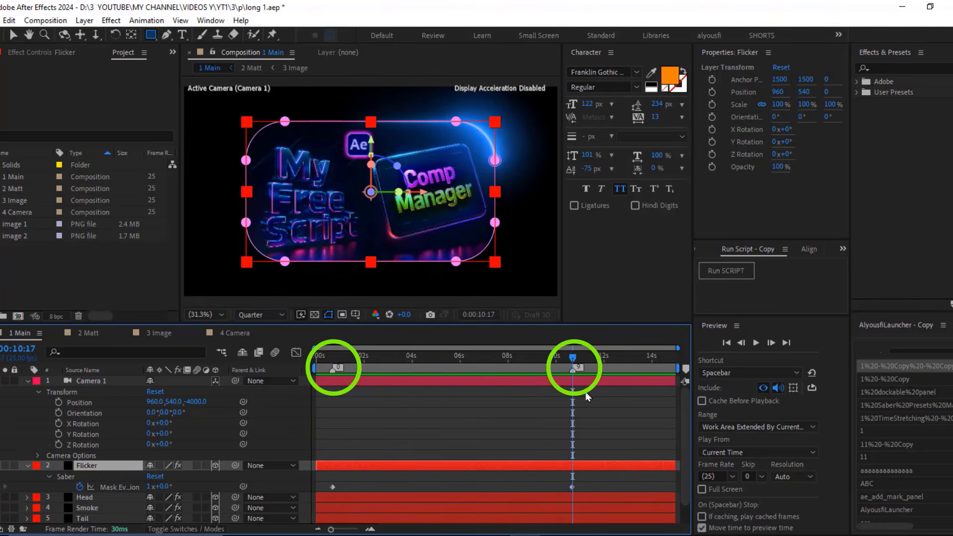
# - Return the current time to marker 0 at 0:00:00:17 and save the project
pyautogui.moveTo(573, 360); pyautogui.dragTo(334, 361)
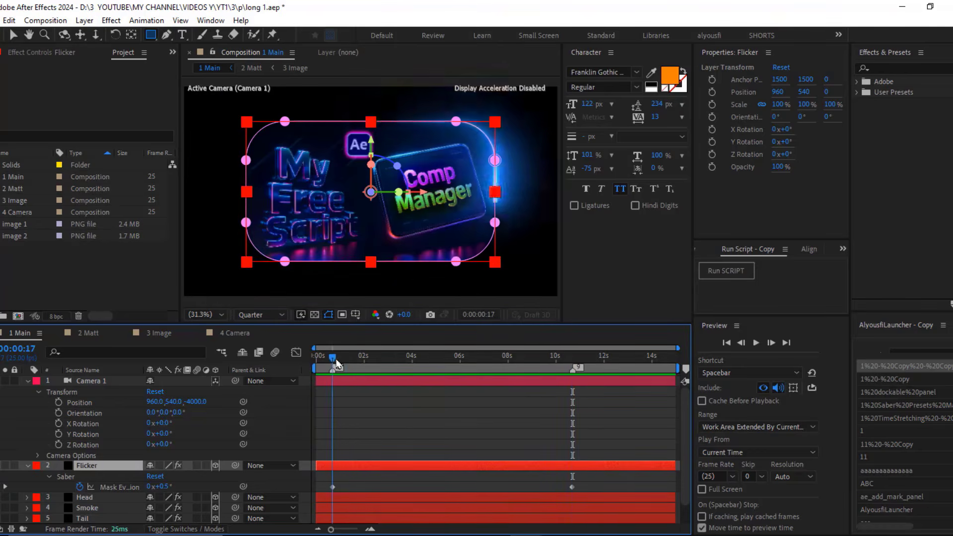
pyautogui.click(345, 399)
pyautogui.hotkey('ctrl', 's')
# - Add a white spot light with 120% intensity, 100° cone angle, 100% cone feather, no falloff and no shadows
pyautogui.rightClick(353, 421)
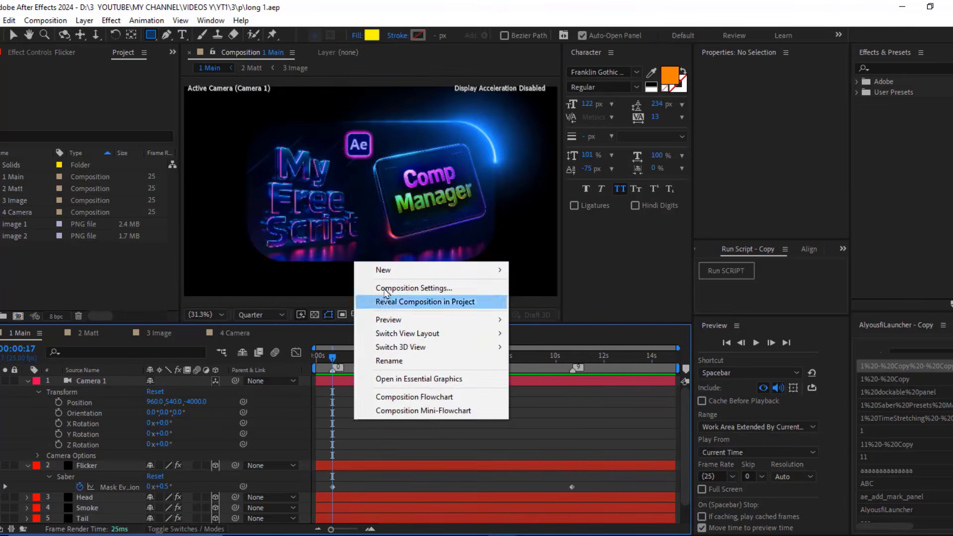
pyautogui.moveTo(385, 270)
pyautogui.click(325, 315)
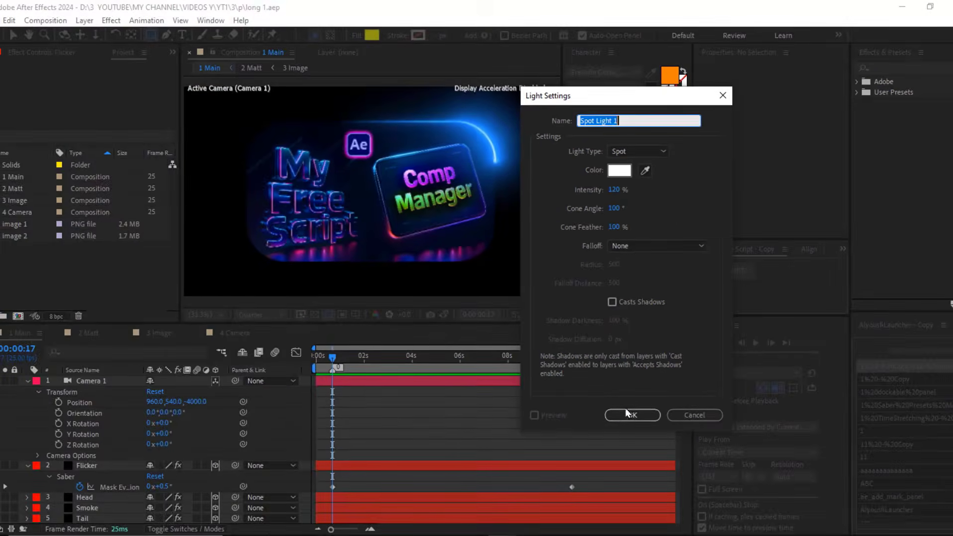
pyautogui.click(512, 492)
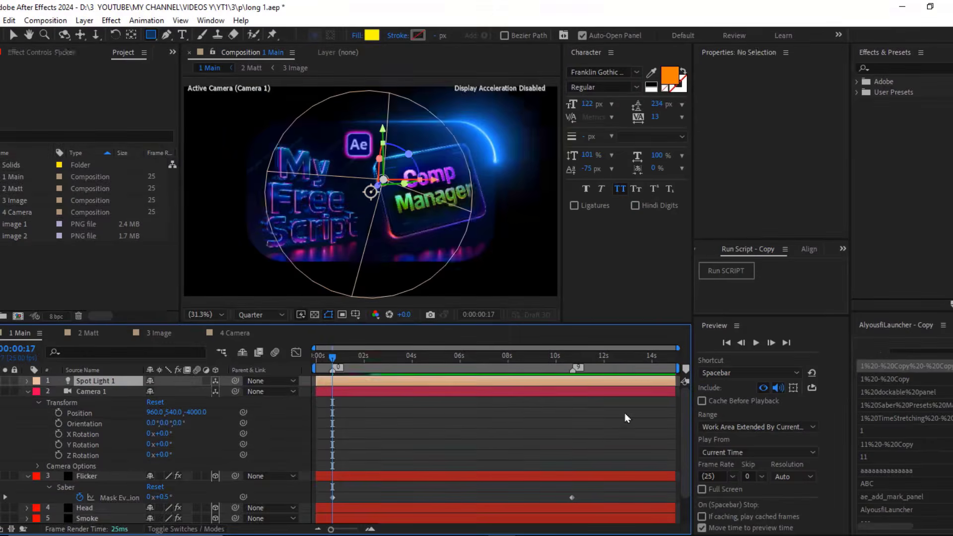
# - Copy the X value of Spot Light 1's Point of Interest, 960, into its Position X
pyautogui.click(27, 381)
pyautogui.click(37, 392)
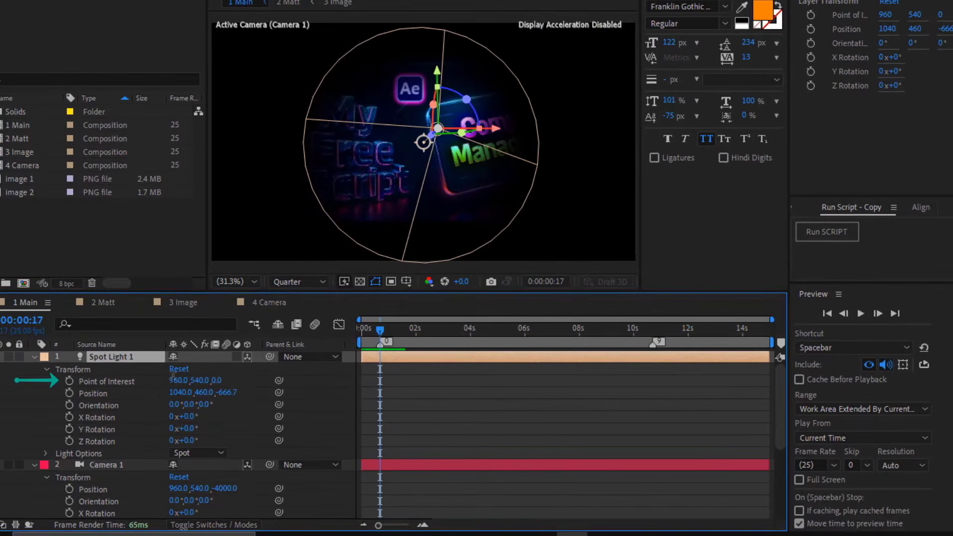
pyautogui.click(174, 380)
pyautogui.hotkey('ctrl', 'c')
pyautogui.click(174, 392)
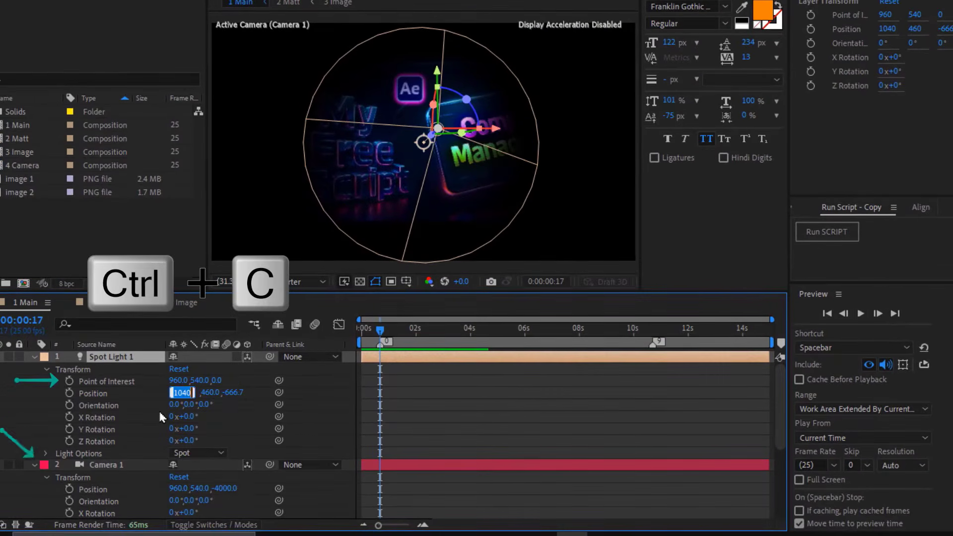
pyautogui.hotkey('ctrl', 'v')
pyautogui.press('Return')
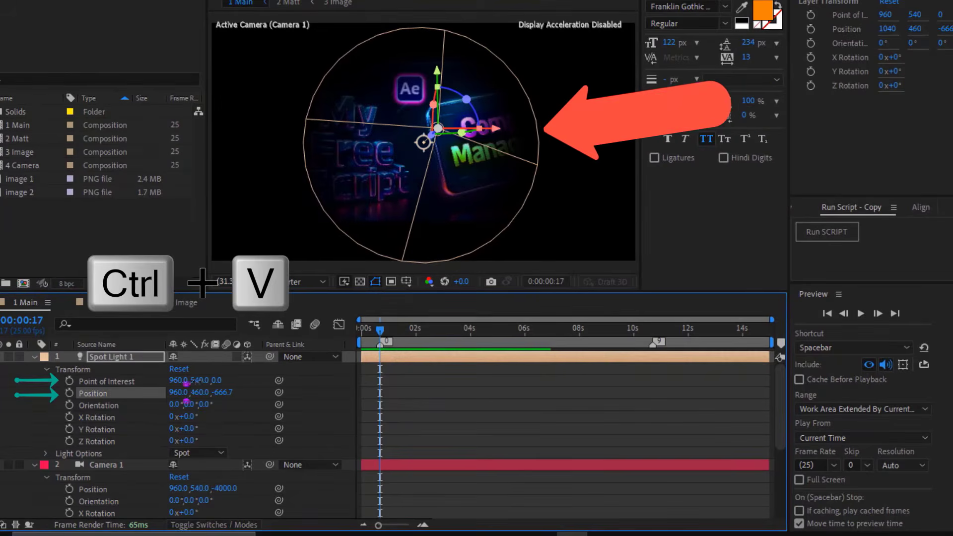
# - Copy the Y value of Spot Light 1's Point of Interest, 540, into its Position Y
pyautogui.click(201, 381)
pyautogui.hotkey('ctrl', 'c')
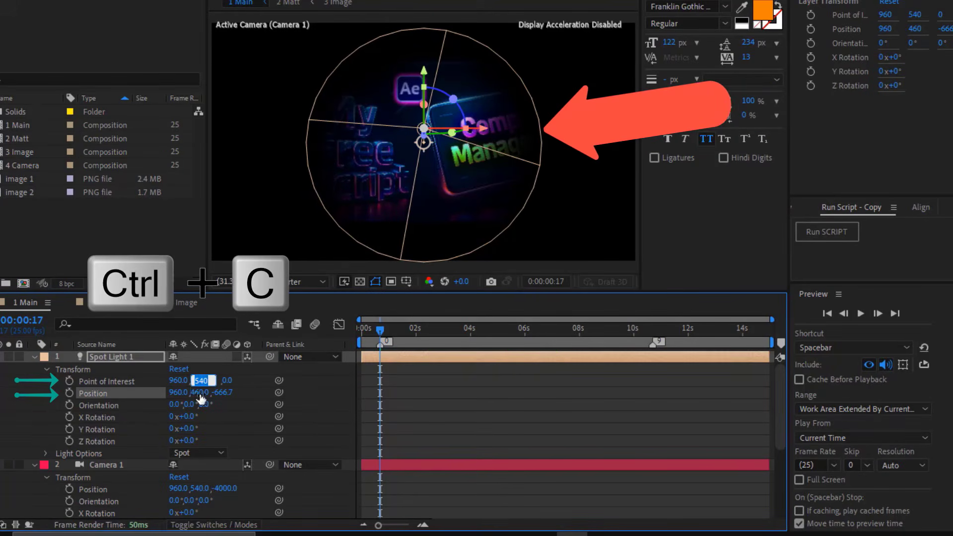
pyautogui.click(200, 393)
pyautogui.hotkey('ctrl', 'v')
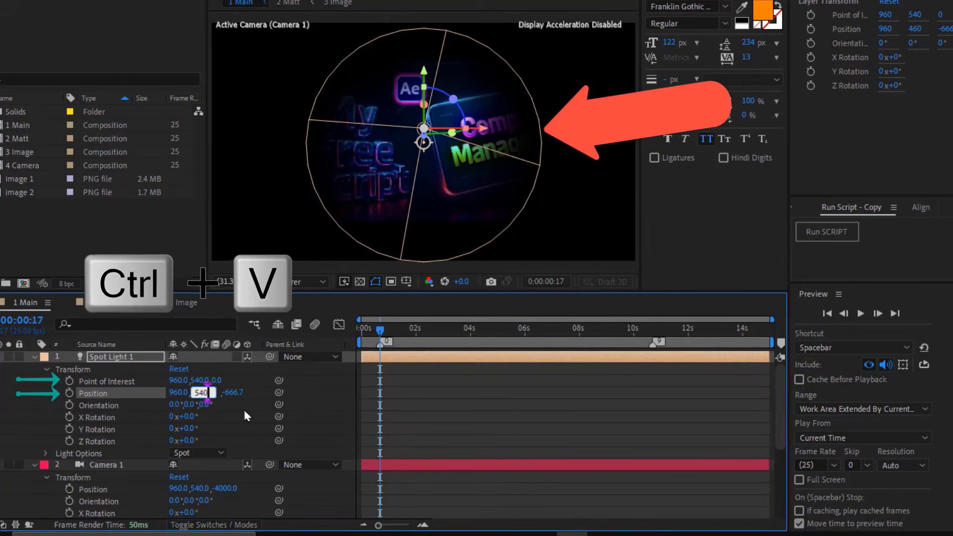
pyautogui.press('Return')
# - Copy the Path property of Rectangle 1 in Shape Layer 1
pyautogui.scroll(-5, 243, 408)
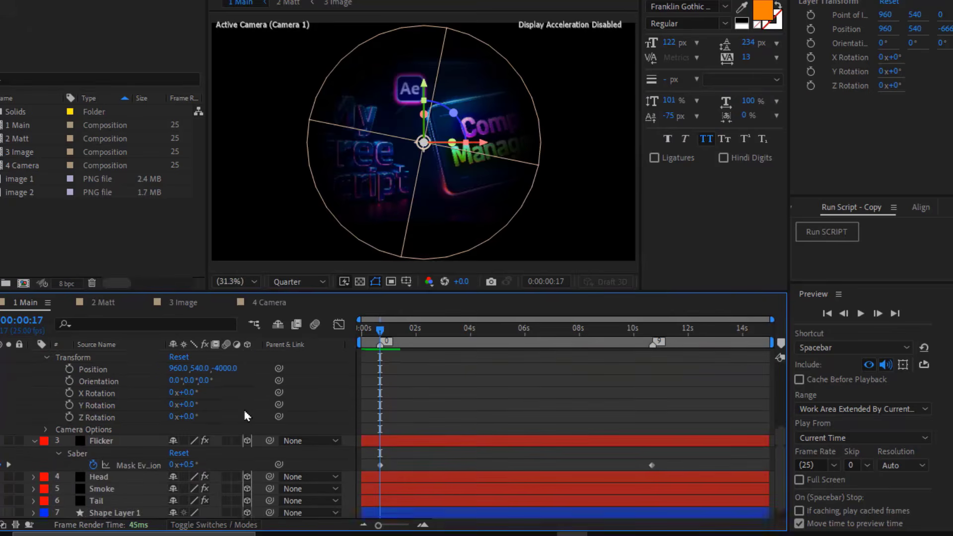
pyautogui.scroll(-1, 244, 412)
pyautogui.click(34, 501)
pyautogui.scroll(-3, 30, 500)
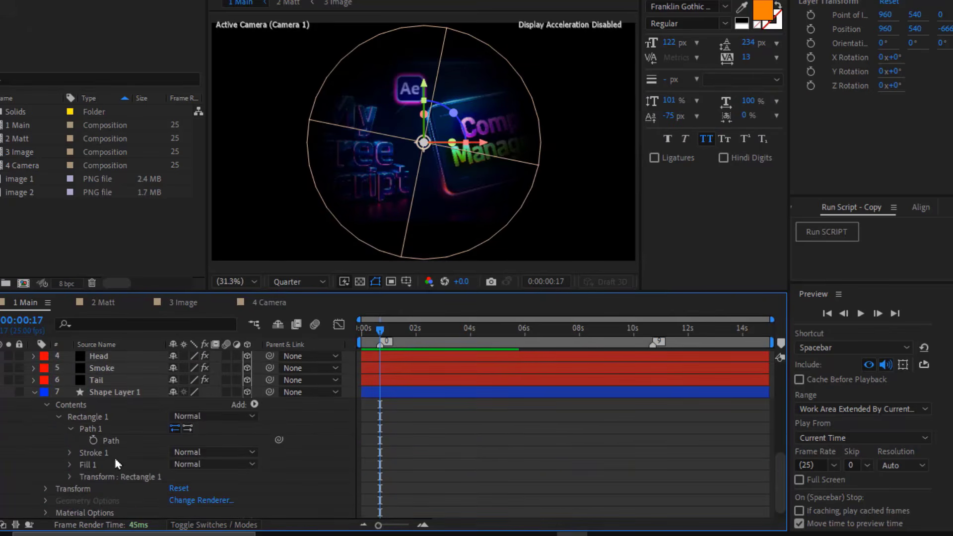
pyautogui.click(115, 442)
pyautogui.hotkey('ctrl', 'c')
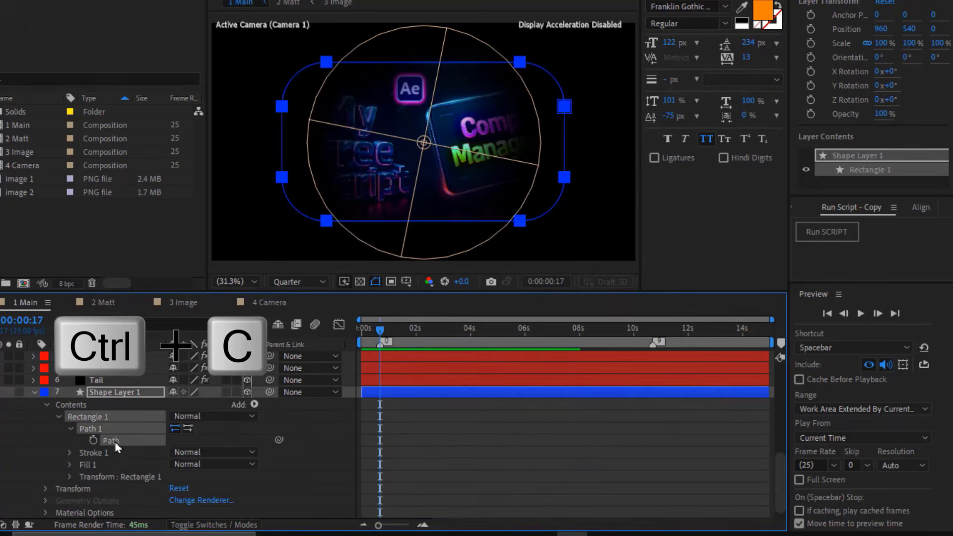
# - Collapse Camera 1's properties and paste the copied path into Spot Light 1's Position as keyframes
pyautogui.scroll(6, 95, 449)
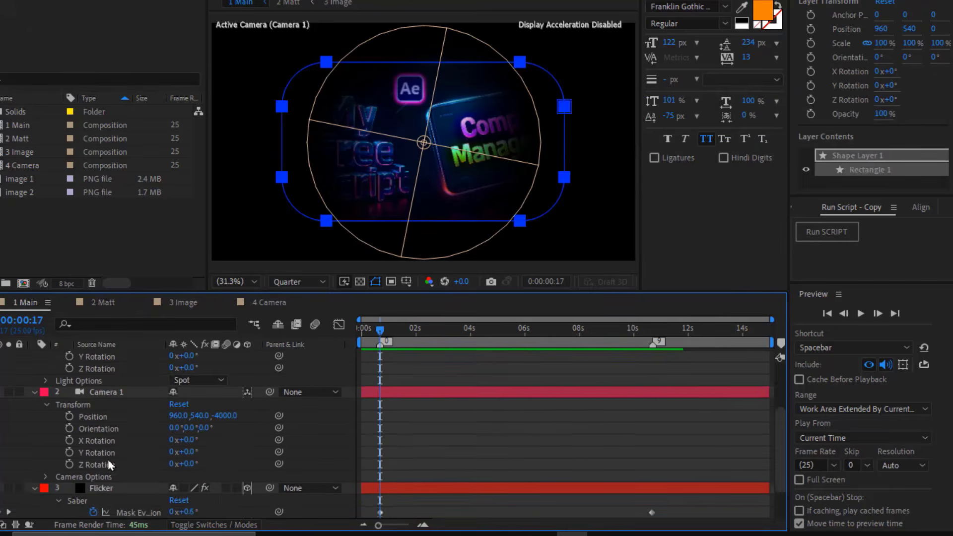
pyautogui.scroll(1, 99, 454)
pyautogui.click(34, 410)
pyautogui.scroll(4, 40, 412)
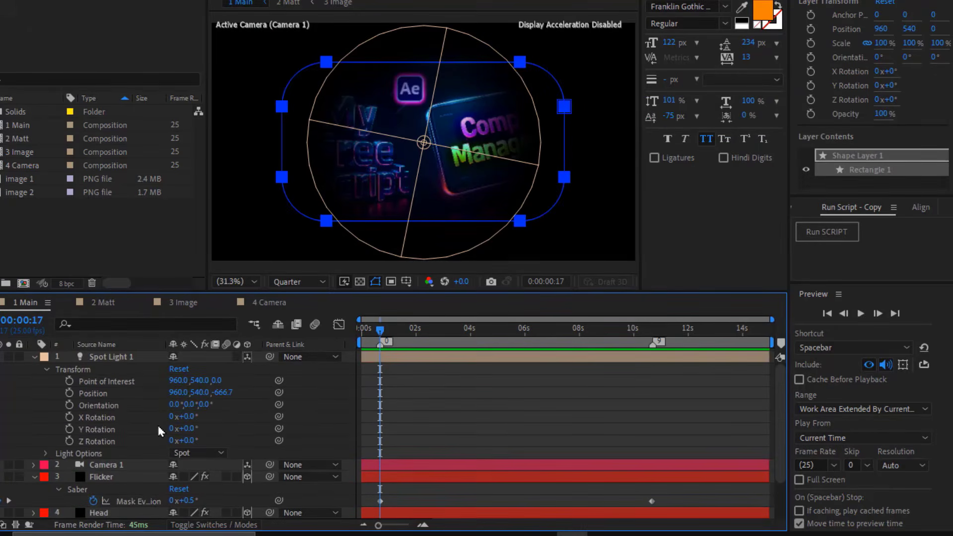
pyautogui.click(102, 397)
pyautogui.hotkey('ctrl', 'v')
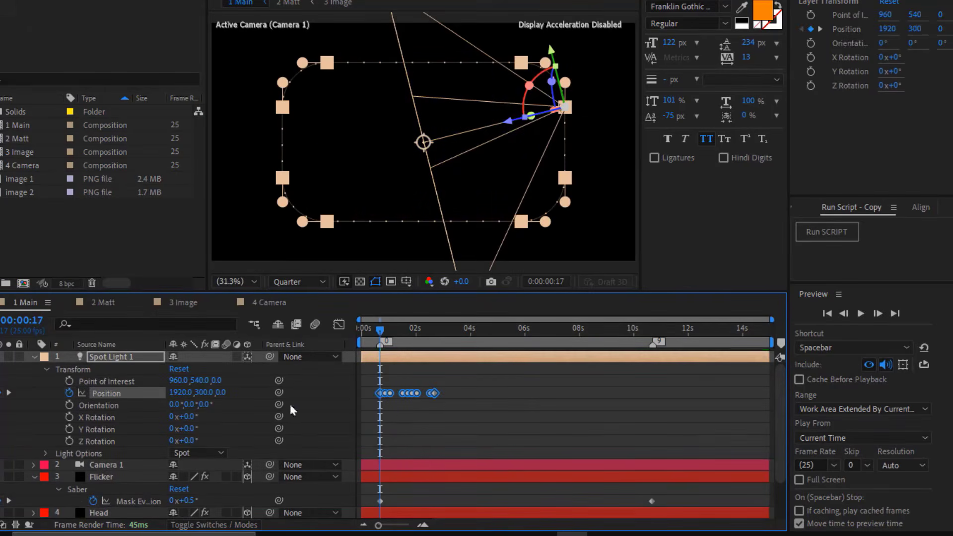
# - Stretch Spot Light 1's Position keyframes so the last one lines up with marker 9 and Flicker's final Mask Evolution keyframe
pyautogui.click(408, 423)
pyautogui.moveTo(434, 395); pyautogui.dragTo(471, 395)
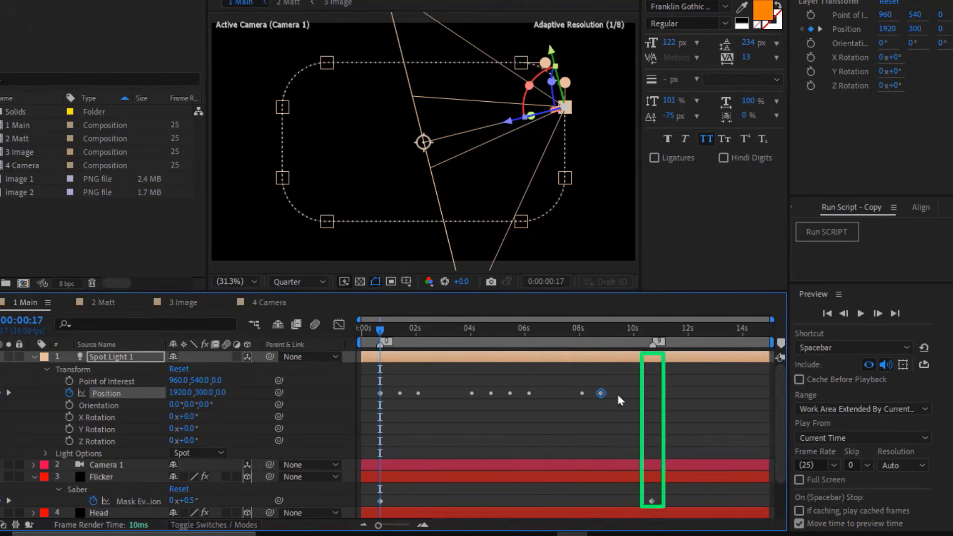
pyautogui.moveTo(619, 399); pyautogui.dragTo(653, 393)
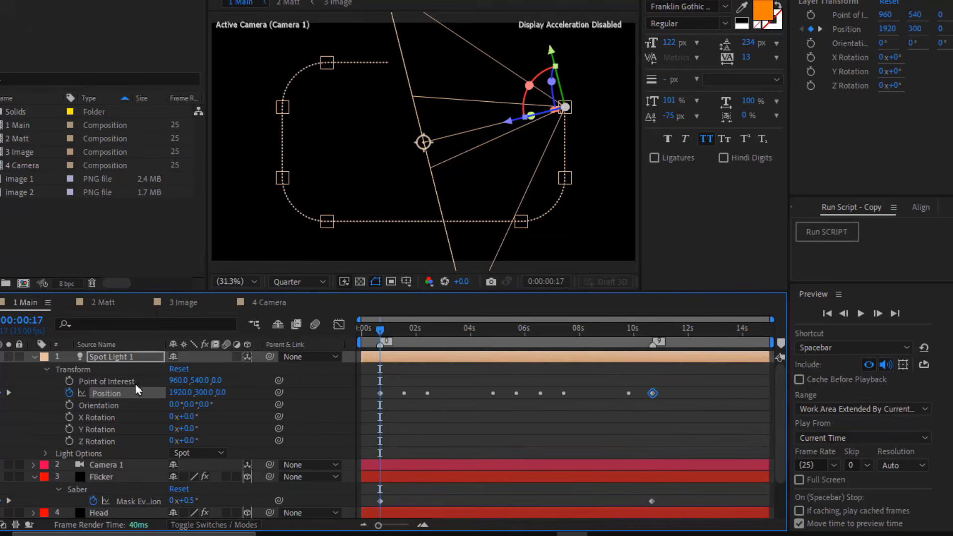
# - Link Spot Light 1's Point of Interest to its Position and shift all Position keyframes to a Z value of about -608
pyautogui.click(137, 387)
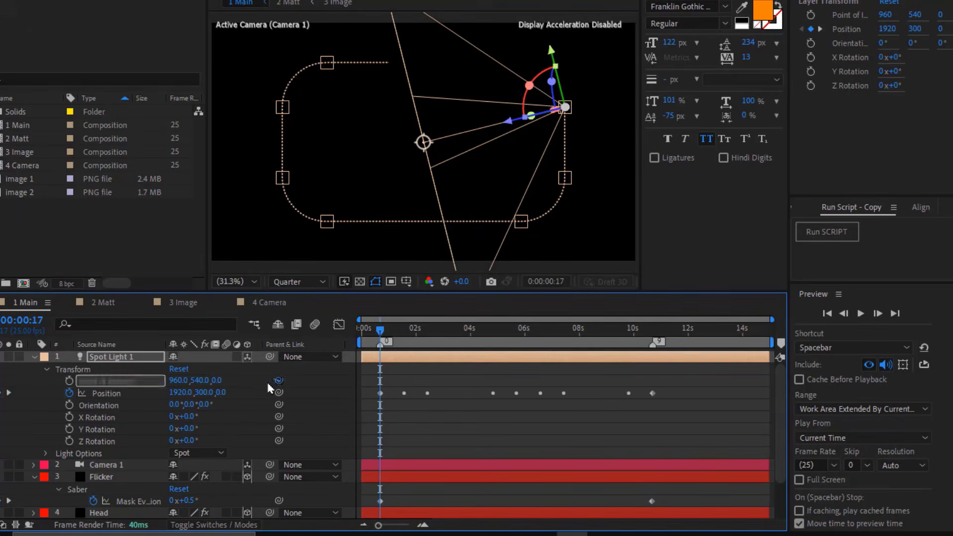
pyautogui.moveTo(123, 396); pyautogui.dragTo(113, 398)
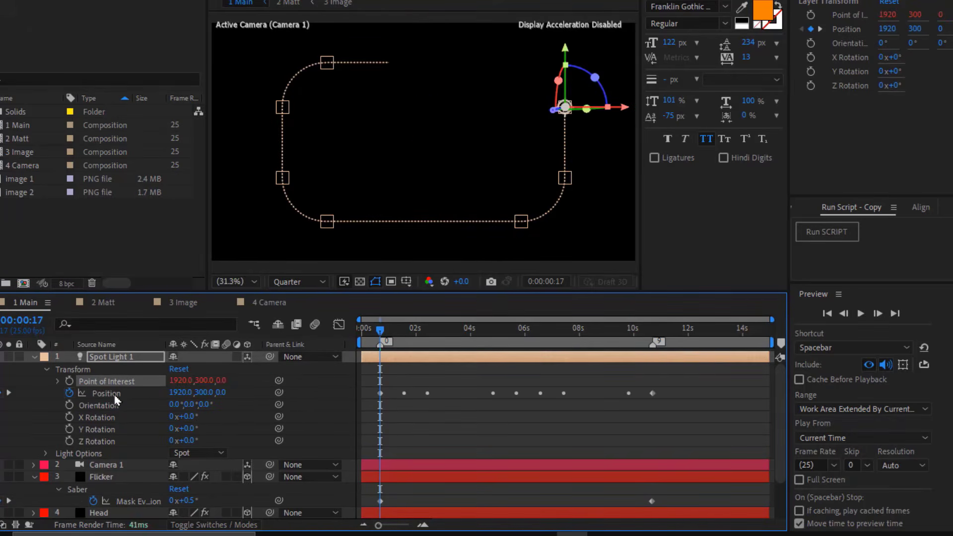
pyautogui.click(106, 394)
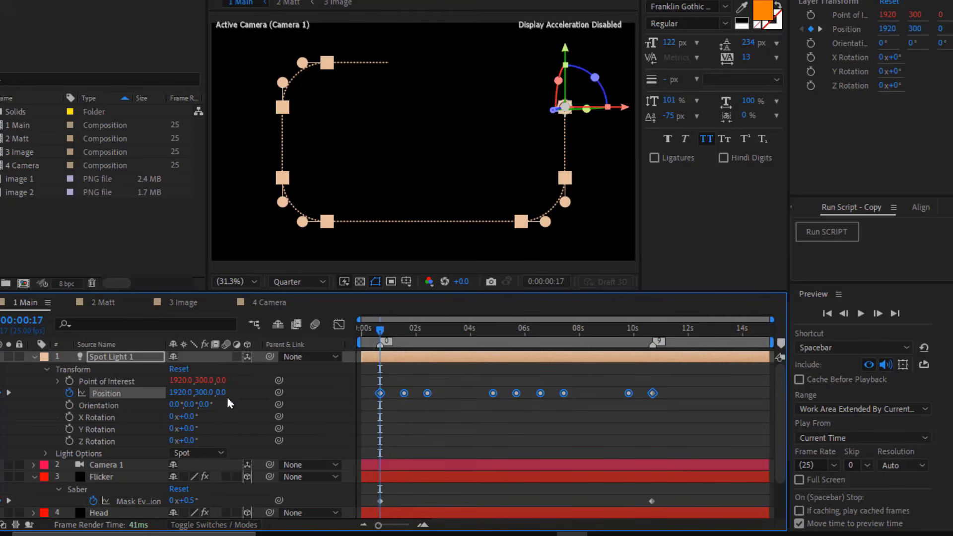
pyautogui.moveTo(206, 393); pyautogui.dragTo(45, 392)
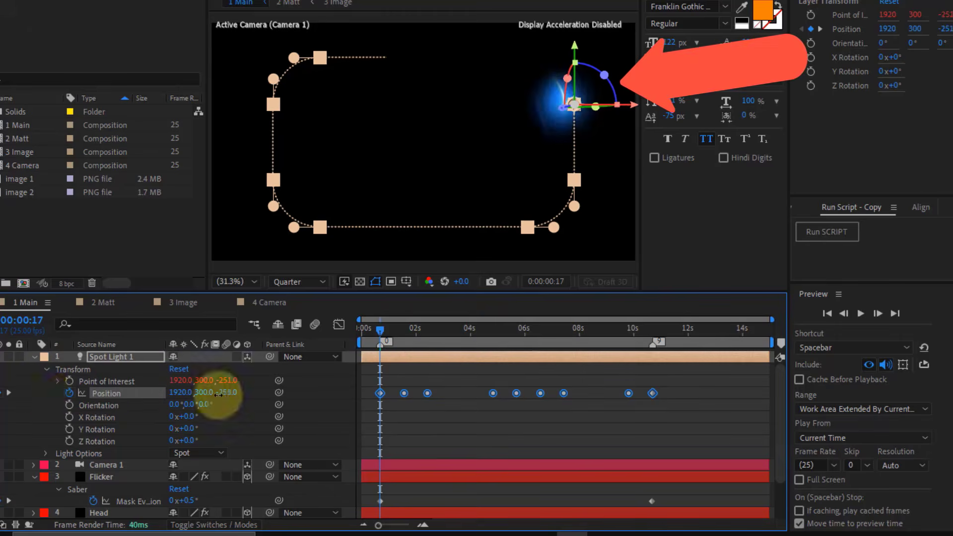
pyautogui.moveTo(223, 393); pyautogui.dragTo(169, 391)
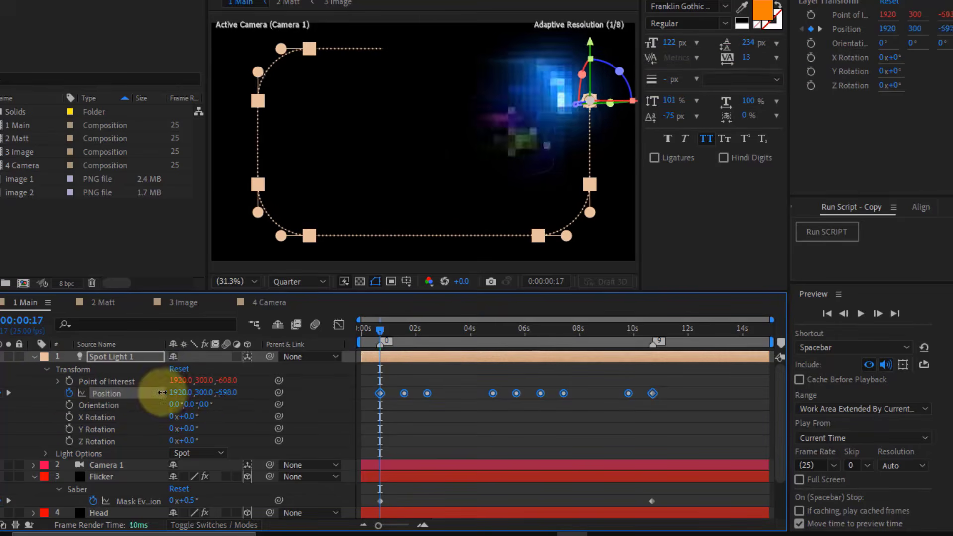
# - Collapse the open properties of Spot Light 1 and Flicker and preview the light's animation
pyautogui.click(33, 357)
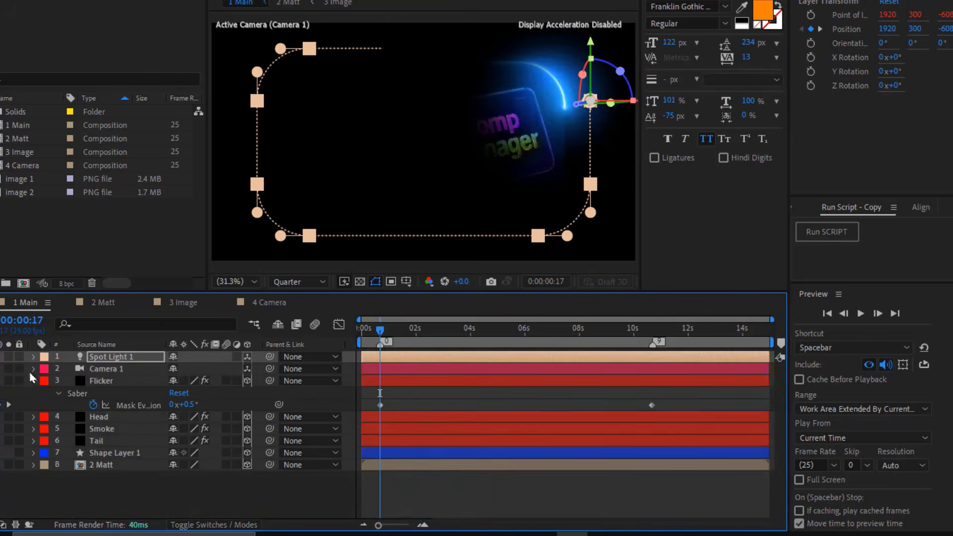
pyautogui.click(32, 381)
pyautogui.press('space')
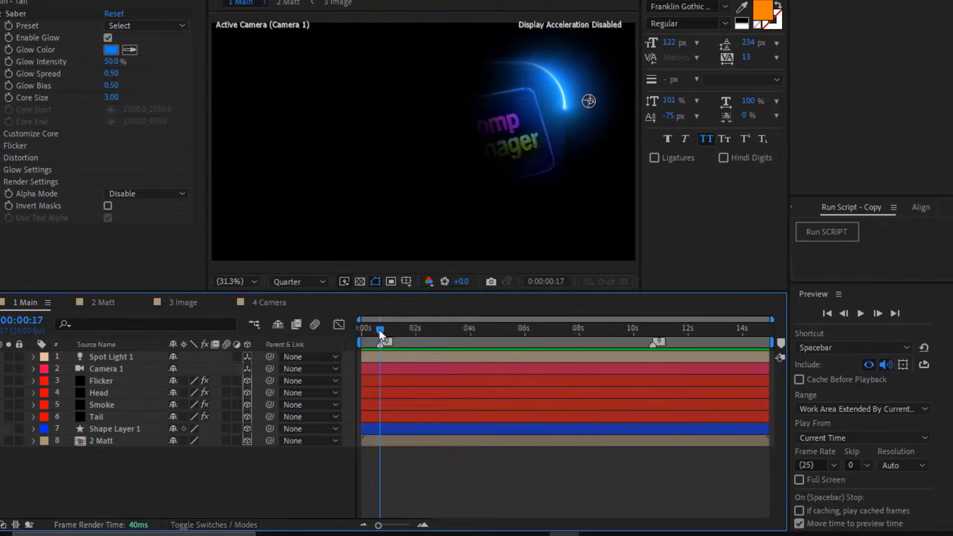
# - Add an adjustment layer on top of the 1 Main composition
pyautogui.rightClick(403, 474)
pyautogui.moveTo(434, 295)
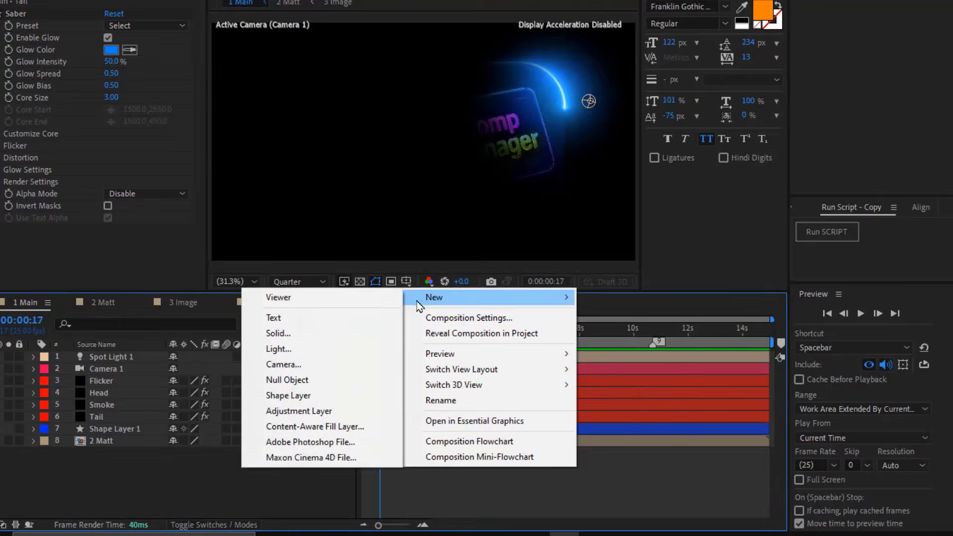
pyautogui.click(350, 412)
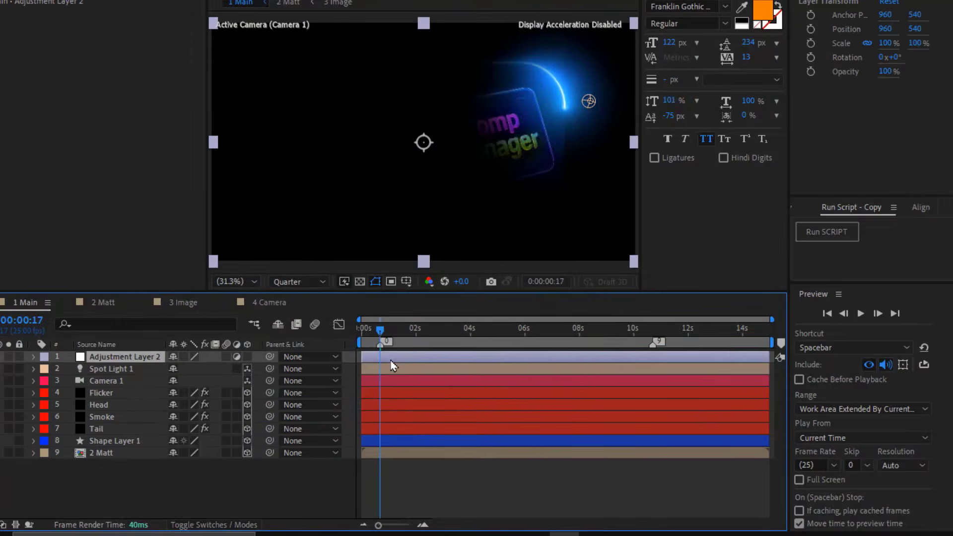
# - Apply Hue/Saturation to the adjustment layer, enabling Colorize with Colorize Saturation at 100
pyautogui.hotkey('ctrl', 'space')
pyautogui.write('hu')
pyautogui.press('Return')
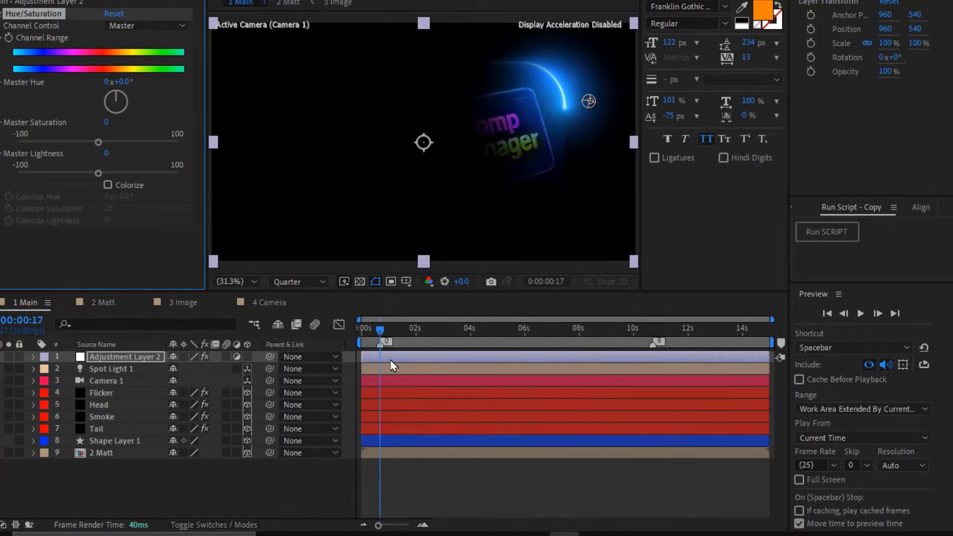
pyautogui.click(108, 185)
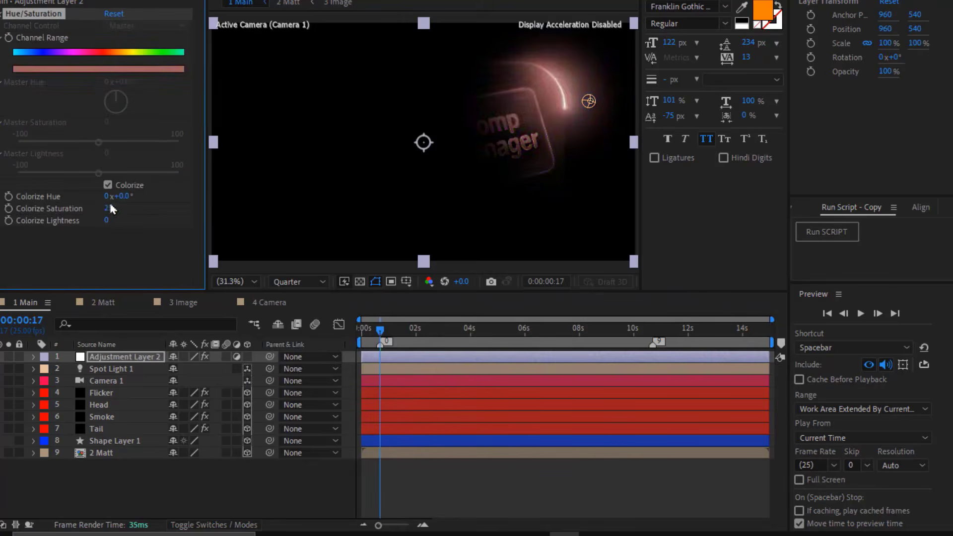
pyautogui.moveTo(170, 206); pyautogui.dragTo(182, 207)
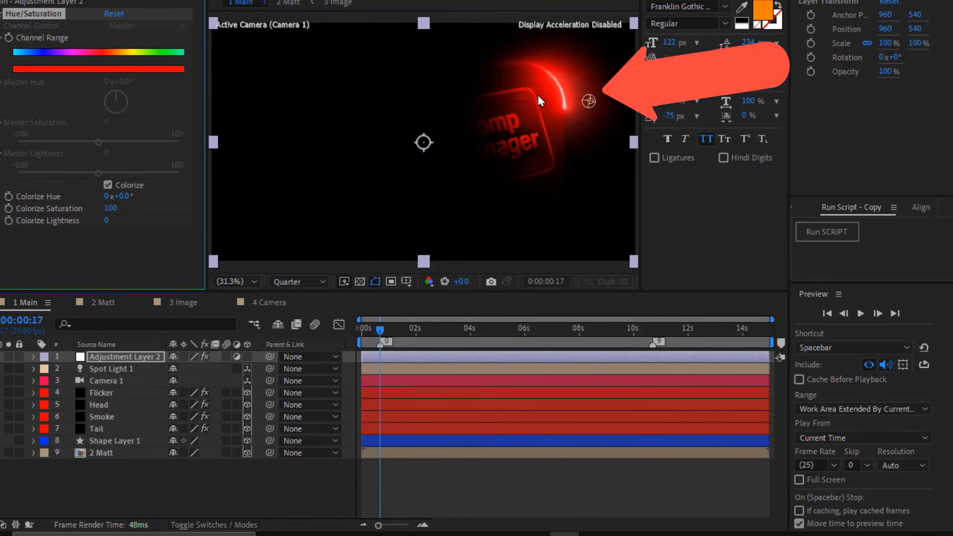
# - Duplicate the 2 Matt layer and move the copy above the adjustment layer
pyautogui.click(119, 453)
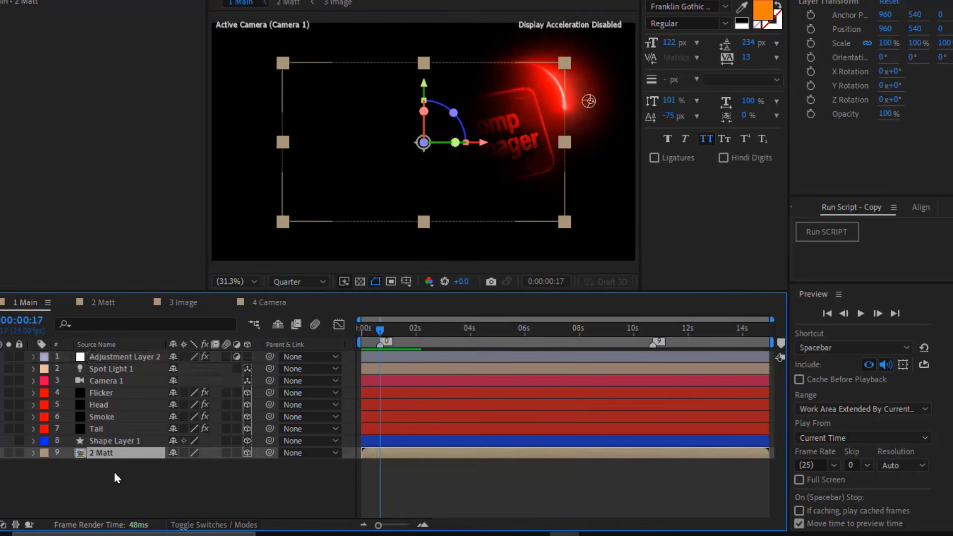
pyautogui.hotkey('ctrl', 'd')
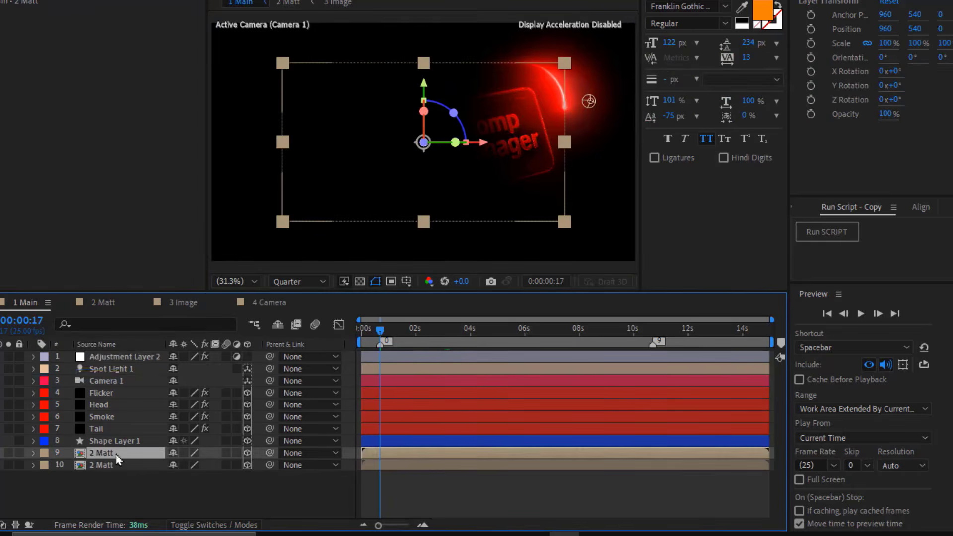
pyautogui.moveTo(120, 362); pyautogui.dragTo(119, 358)
# - Set the top 2 Matt layer's blending mode to Screen and inspect the card's edge up close
pyautogui.click(195, 525)
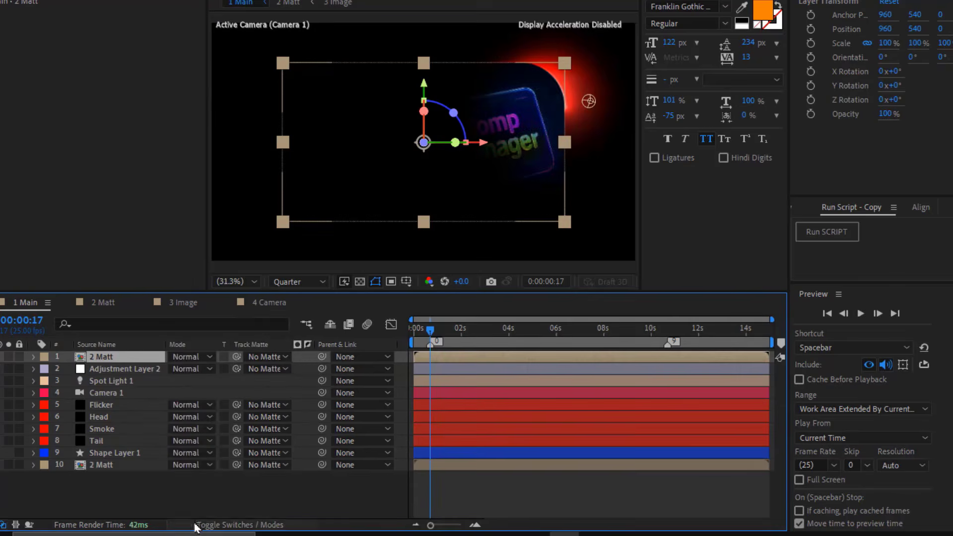
pyautogui.click(186, 357)
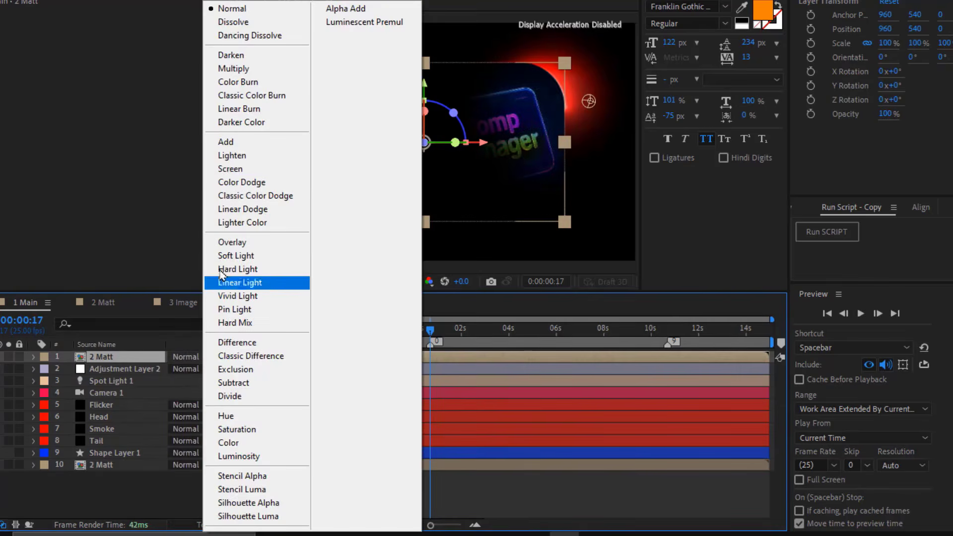
pyautogui.click(257, 171)
pyautogui.scroll(1, 566, 196)
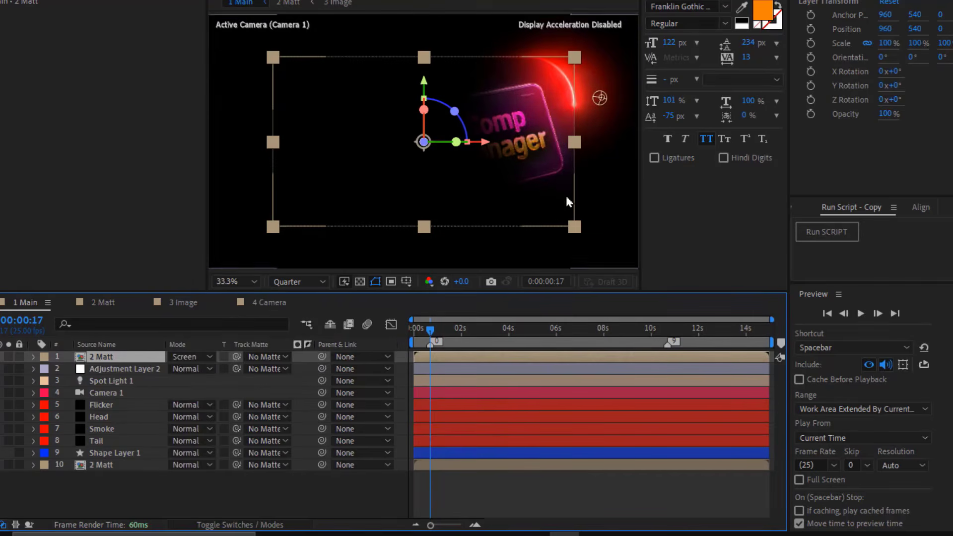
pyautogui.scroll(2, 562, 166)
pyautogui.moveTo(562, 166); pyautogui.dragTo(348, 187)
pyautogui.hotkey('shift', '/')
# - Set the adjustment layer's Colorize Hue to 113° and preview the recoloured animation
pyautogui.click(435, 369)
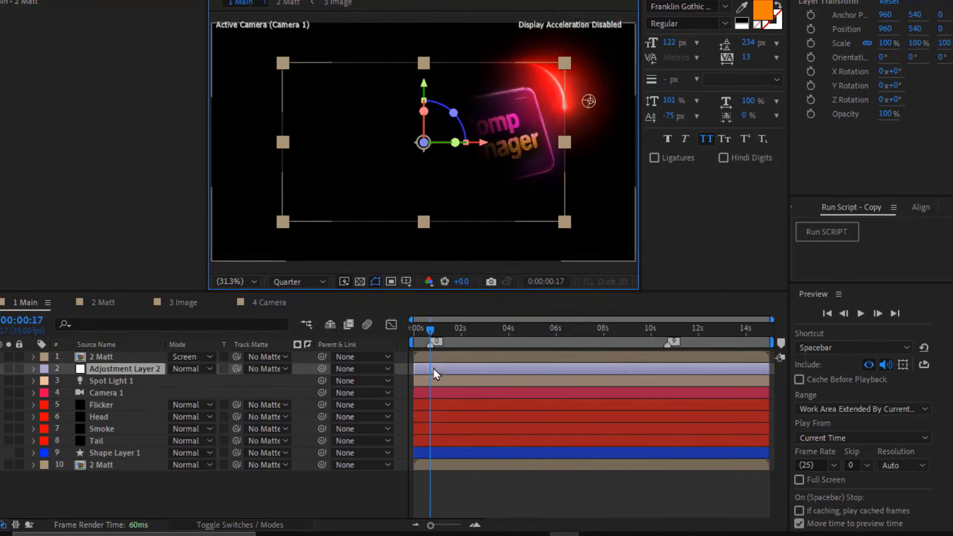
pyautogui.moveTo(123, 202); pyautogui.dragTo(204, 197)
pyautogui.click(428, 330)
pyautogui.press('space')
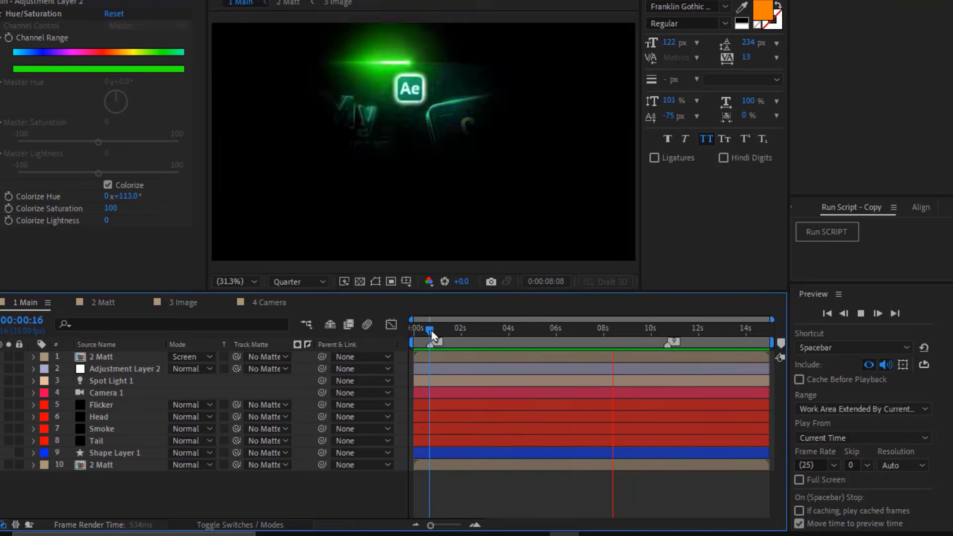
pyautogui.press('space')
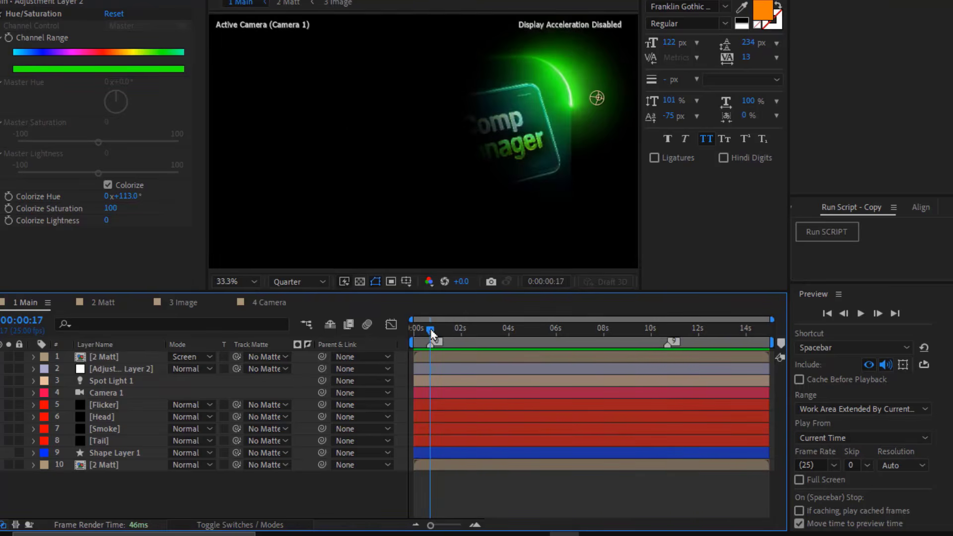
# - Create a black 3000 × 3000 px solid named BG and fit it to the composition
pyautogui.rightClick(333, 484)
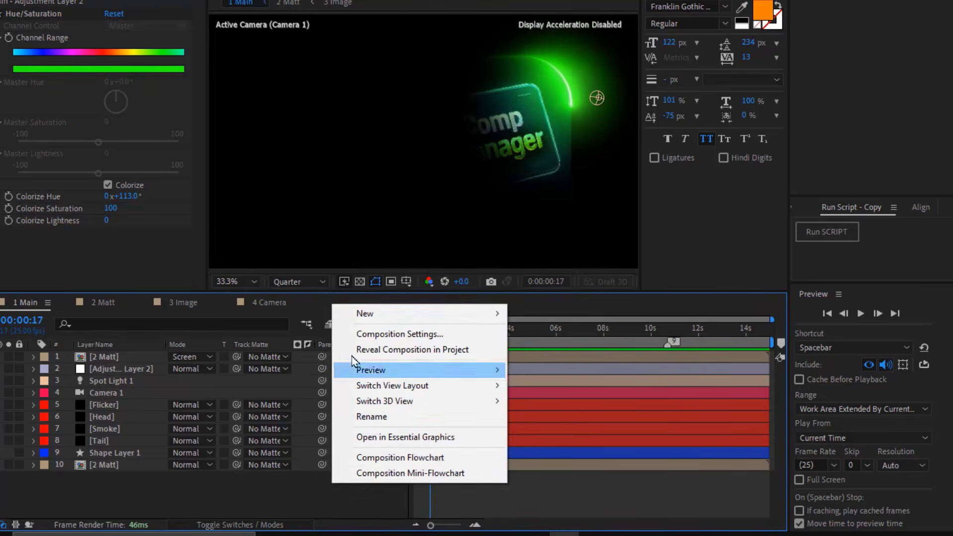
pyautogui.moveTo(357, 315)
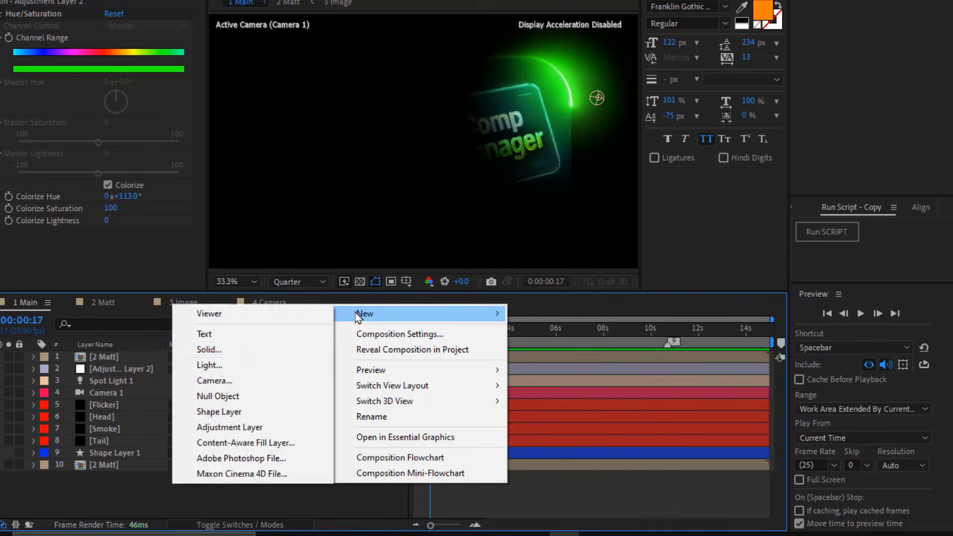
pyautogui.click(296, 354)
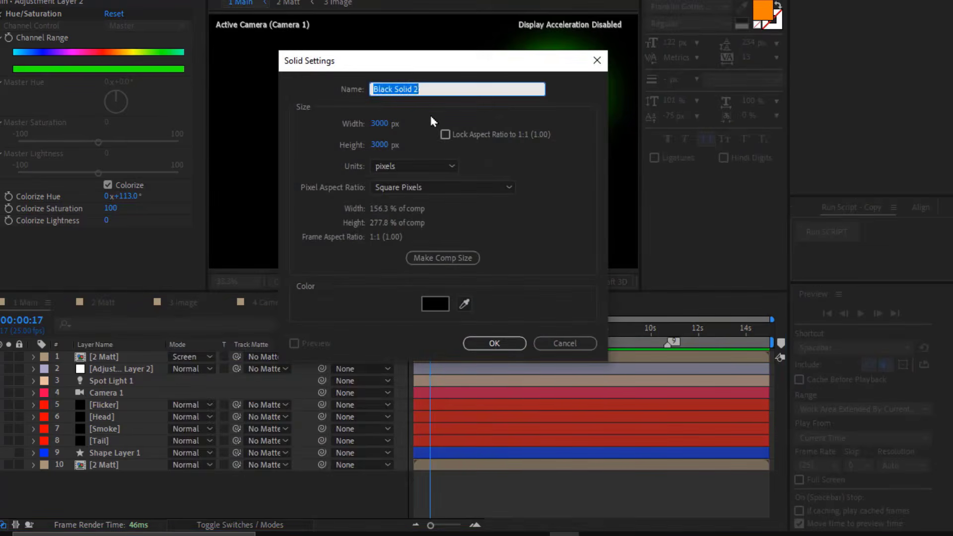
pyautogui.write('BG')
pyautogui.click(492, 344)
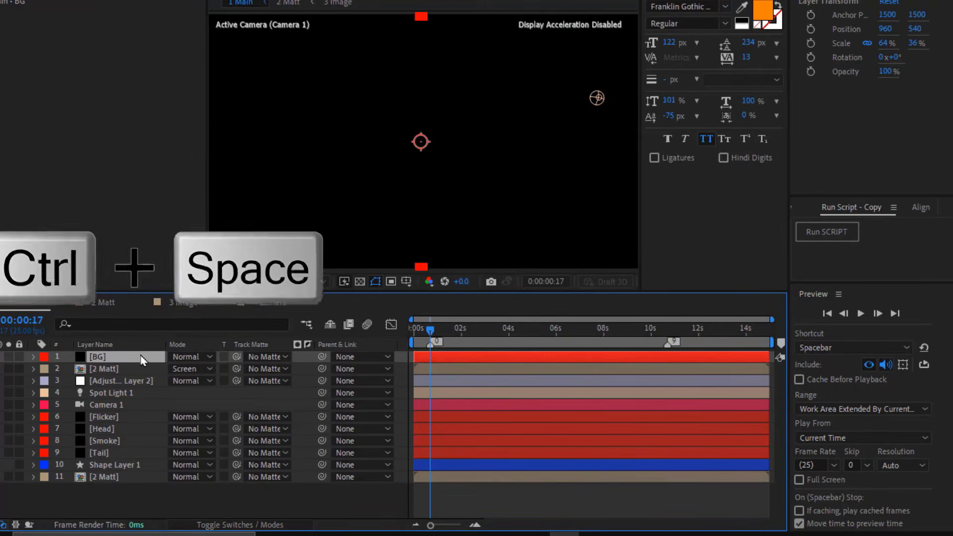
# - Apply Gradient Ramp to the BG layer and set its shape to Radial Ramp
pyautogui.hotkey('ctrl', 'space')
pyautogui.write('grad')
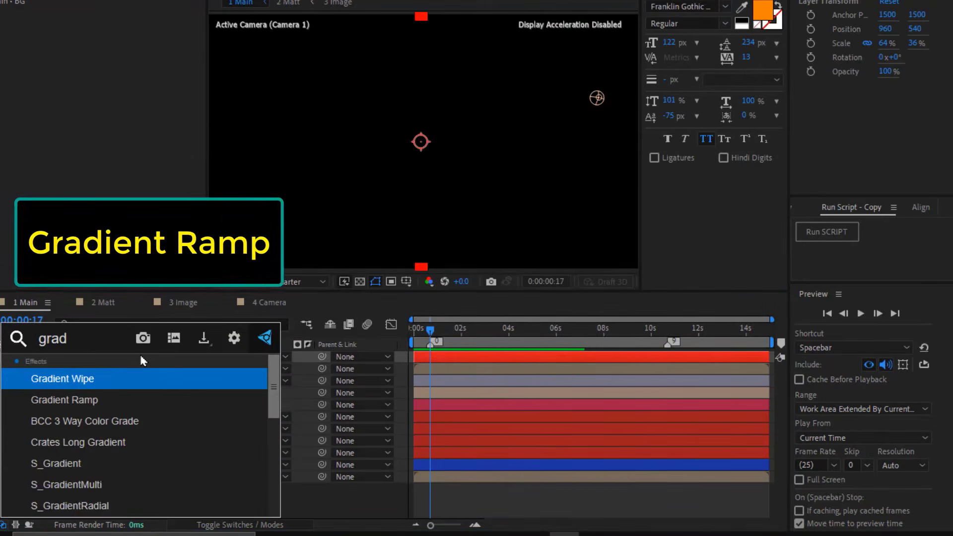
pyautogui.click(128, 397)
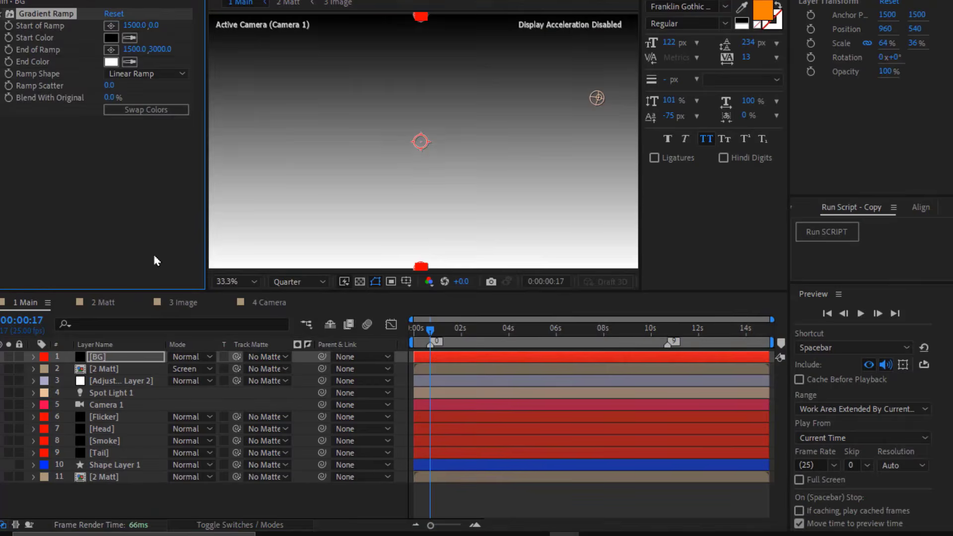
pyautogui.click(169, 74)
pyautogui.click(169, 106)
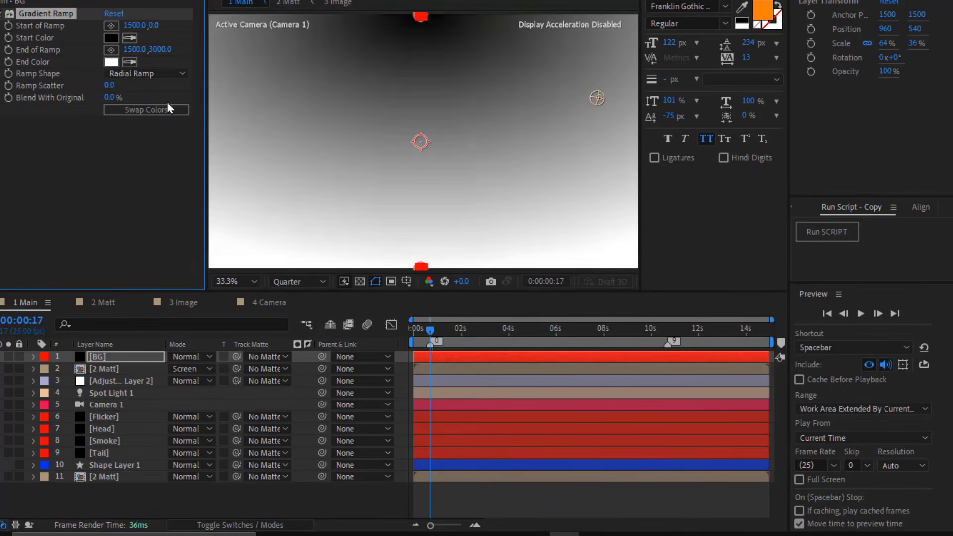
# - Centre the ramp's start at about 1500, 1483, move its end to the frame's lower-left corner, and swap the two colours
pyautogui.moveTo(421, 20); pyautogui.dragTo(424, 145)
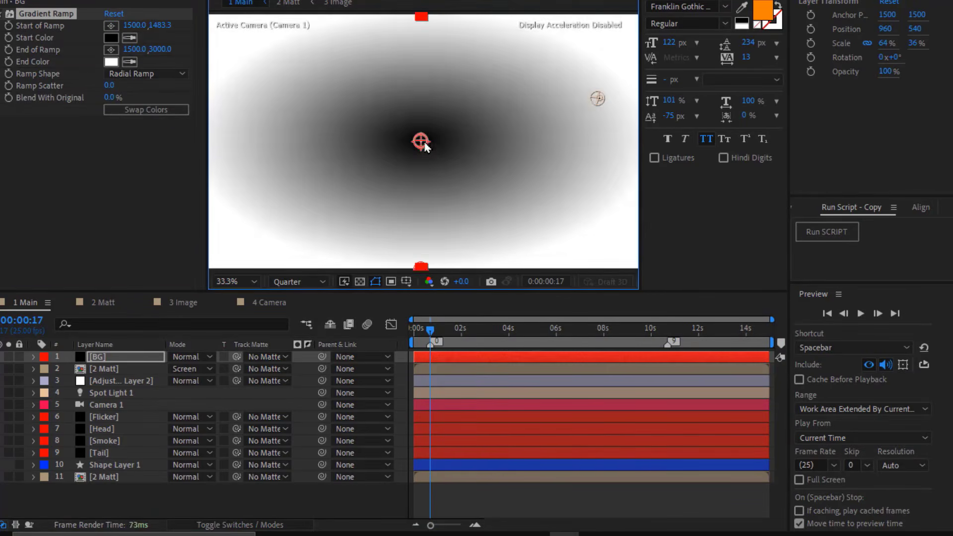
pyautogui.moveTo(368, 268); pyautogui.dragTo(211, 269)
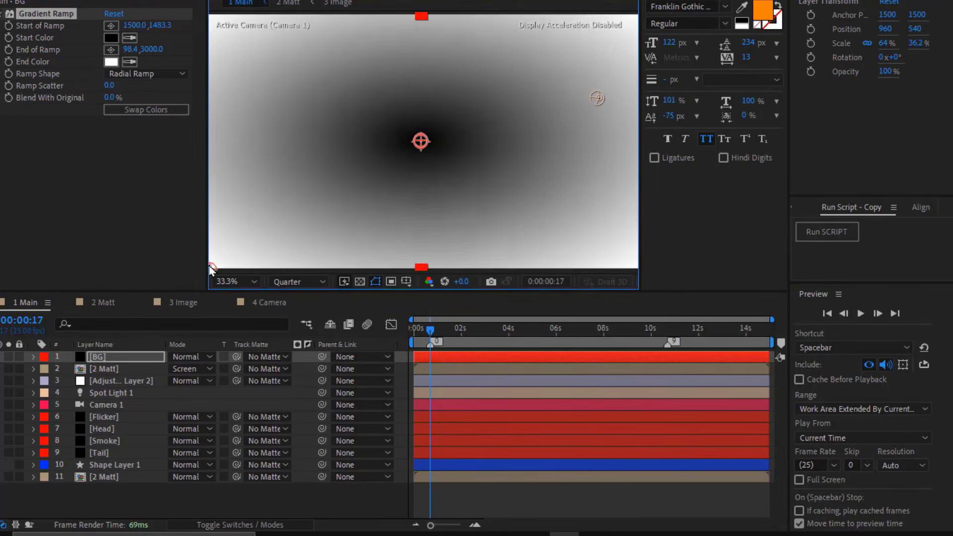
pyautogui.click(162, 115)
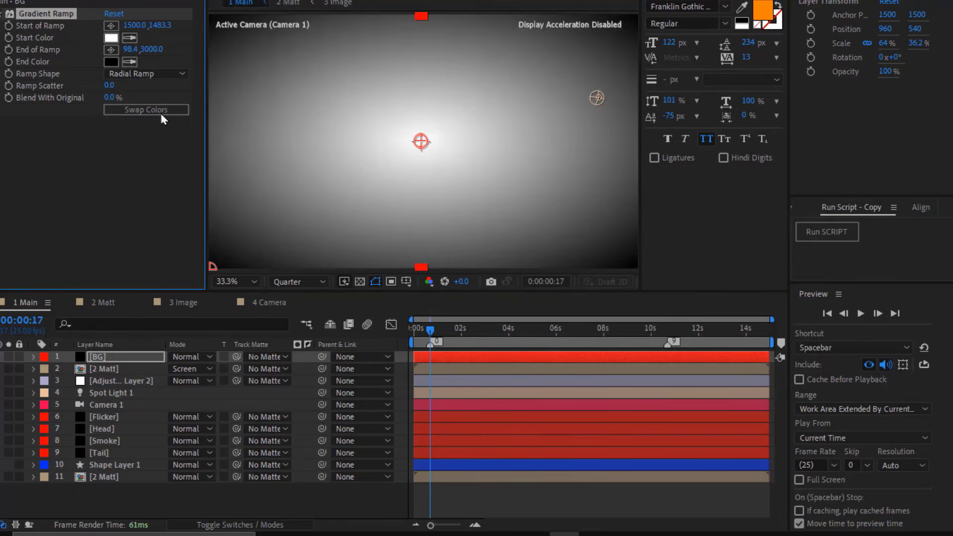
# - Place the BG layer beneath all other layers at reduced opacity and preview the animation
pyautogui.moveTo(149, 361); pyautogui.dragTo(143, 490)
pyautogui.press('t')
pyautogui.press('t')
pyautogui.click(190, 491)
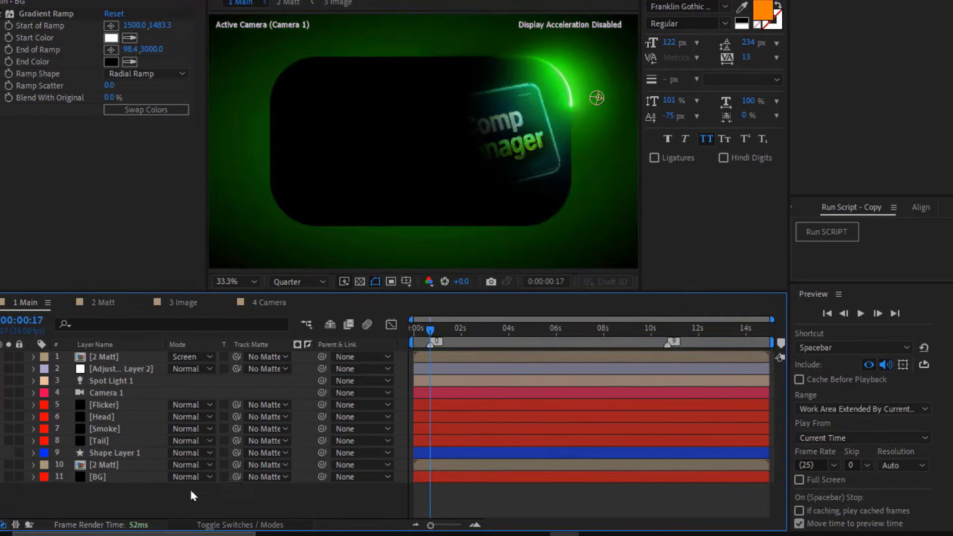
pyautogui.press('space')
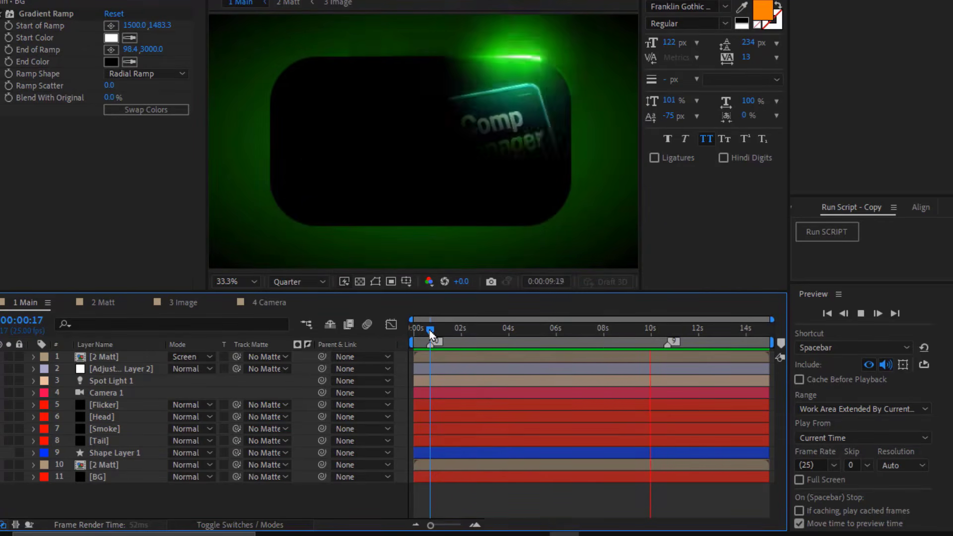
pyautogui.press('space')
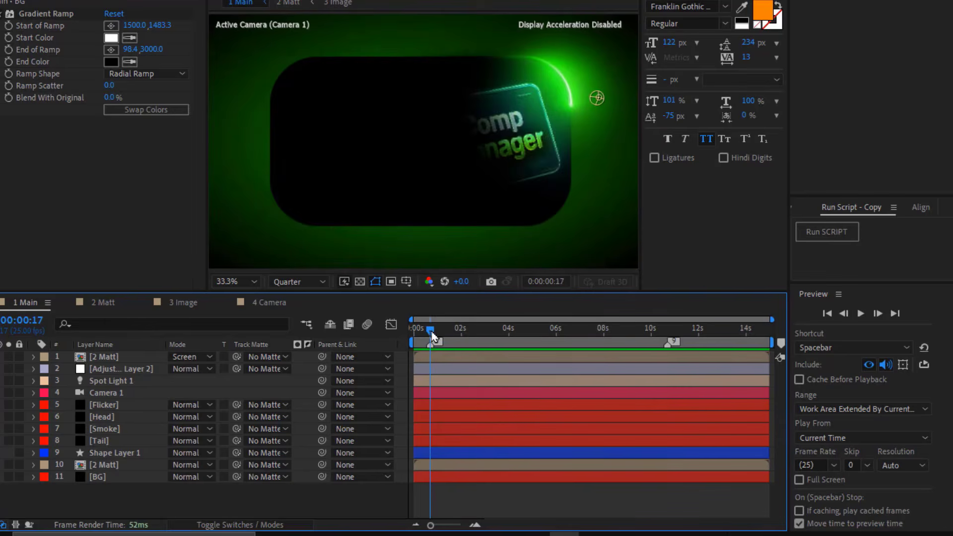
# - Place the 1 Main composition in the 4 Camera composition and apply the Basic 3D effect to it
pyautogui.click(269, 303)
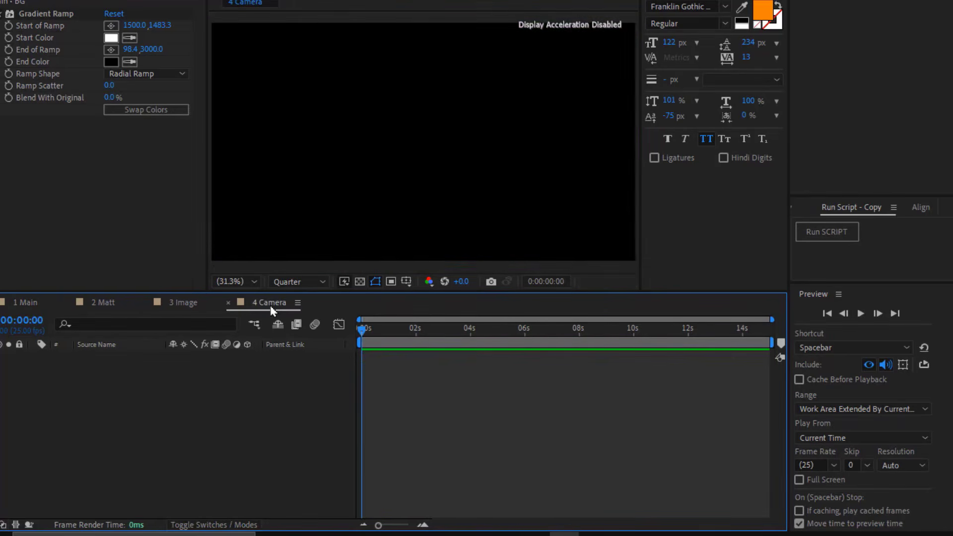
pyautogui.hotkey('ctrl', '0')
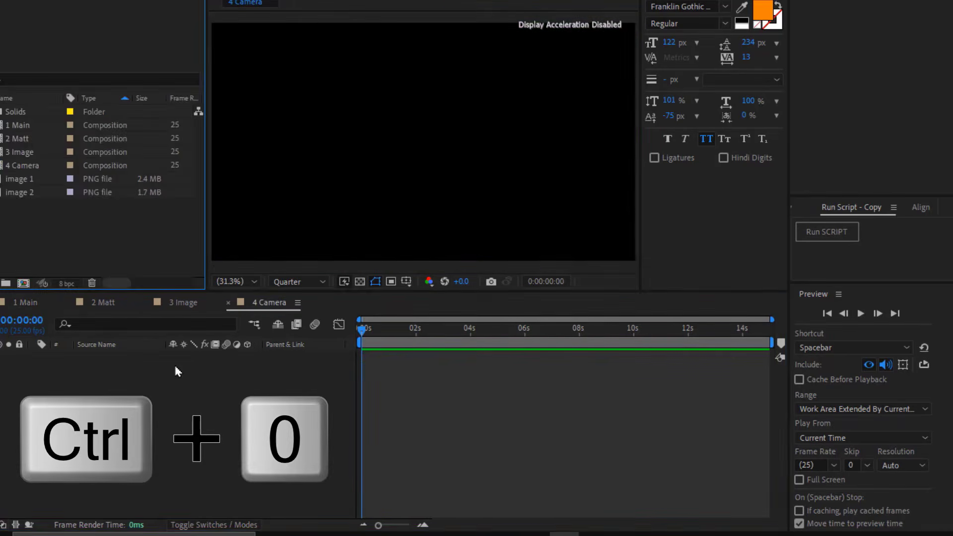
pyautogui.click(60, 127)
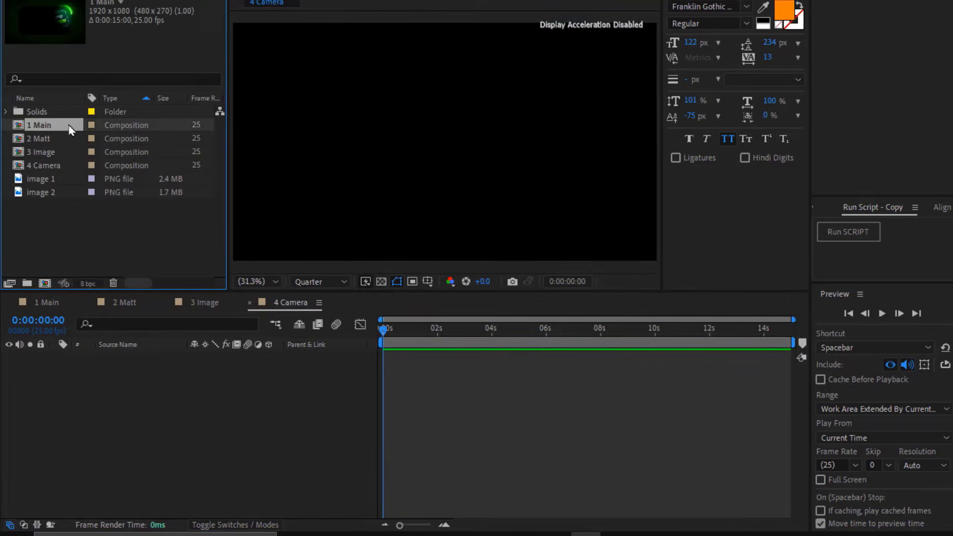
pyautogui.moveTo(132, 377); pyautogui.dragTo(132, 378)
pyautogui.hotkey('ctrl', 'space')
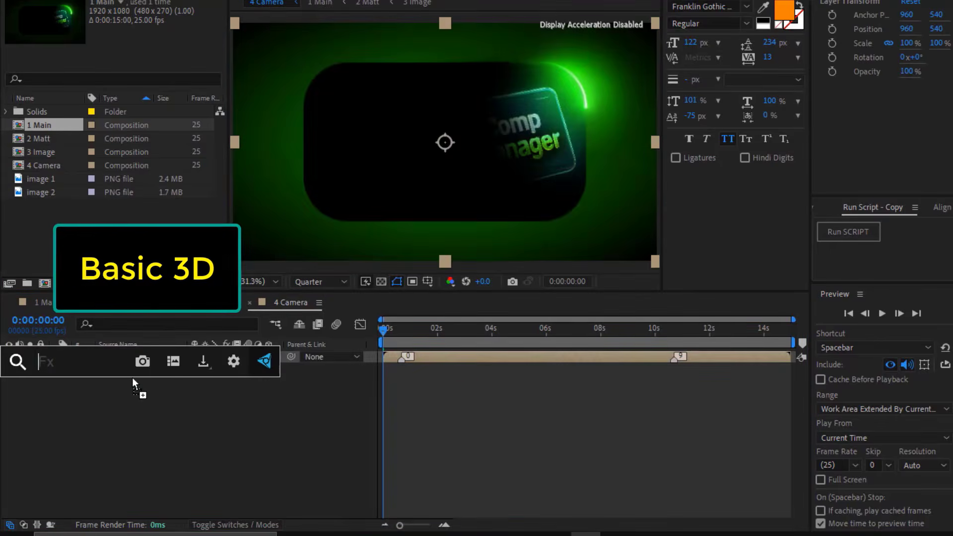
pyautogui.write('bas')
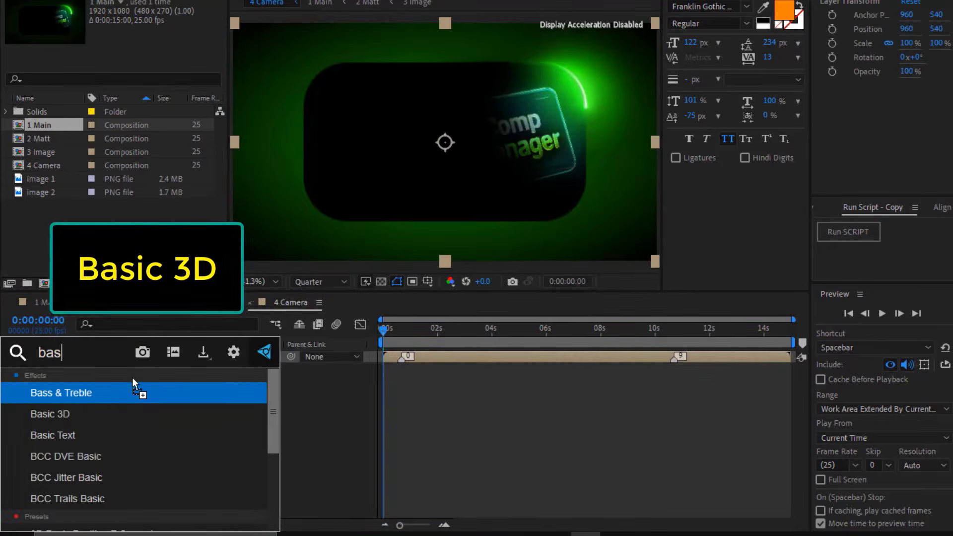
pyautogui.click(127, 414)
# - Hide Spot Light 1 in the 1 Main composition and return to 4 Camera
pyautogui.click(52, 305)
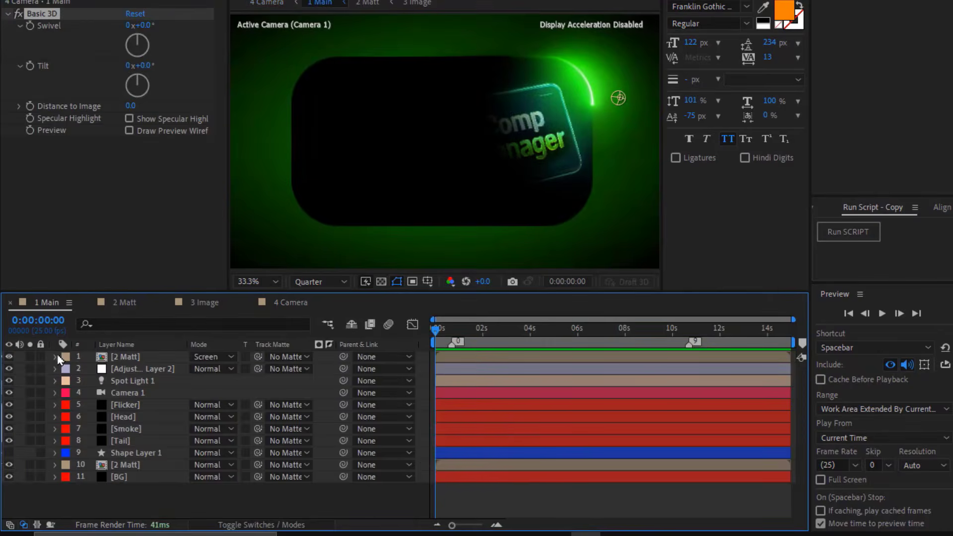
pyautogui.click(9, 381)
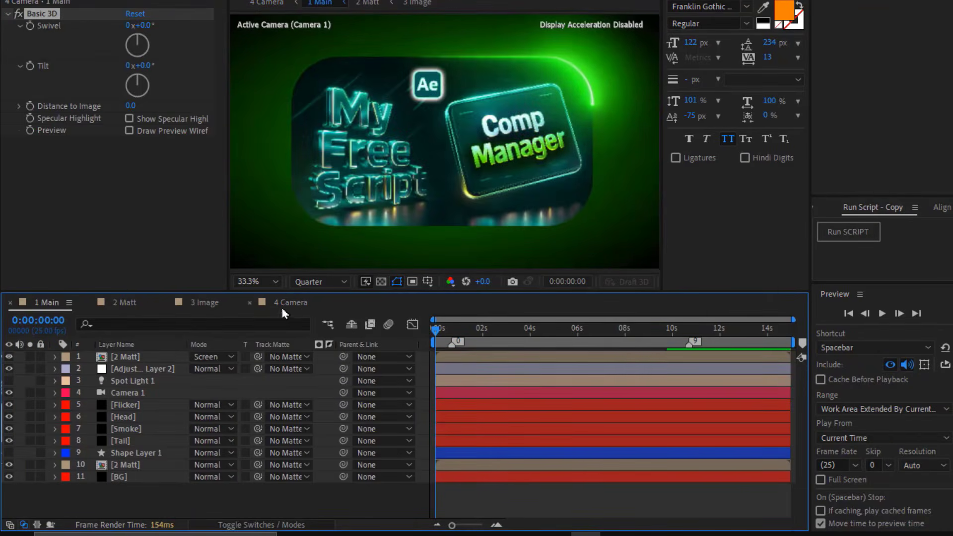
pyautogui.click(282, 305)
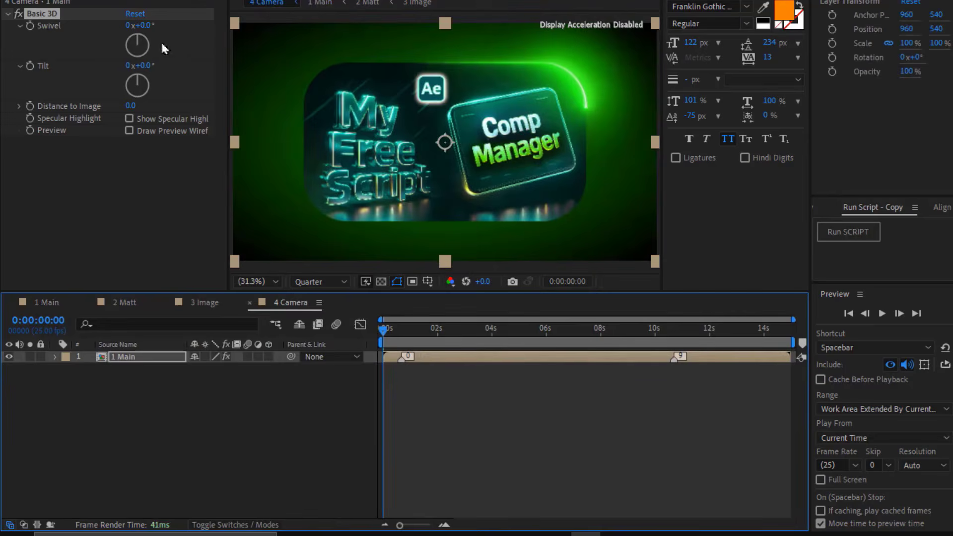
# - Add starting keyframes for Swivel, Tilt, Position and Scale on the 1 Main layer, aligned with its first marker
pyautogui.moveTo(145, 43); pyautogui.dragTo(129, 67)
pyautogui.hotkey('ctrl', 'z')
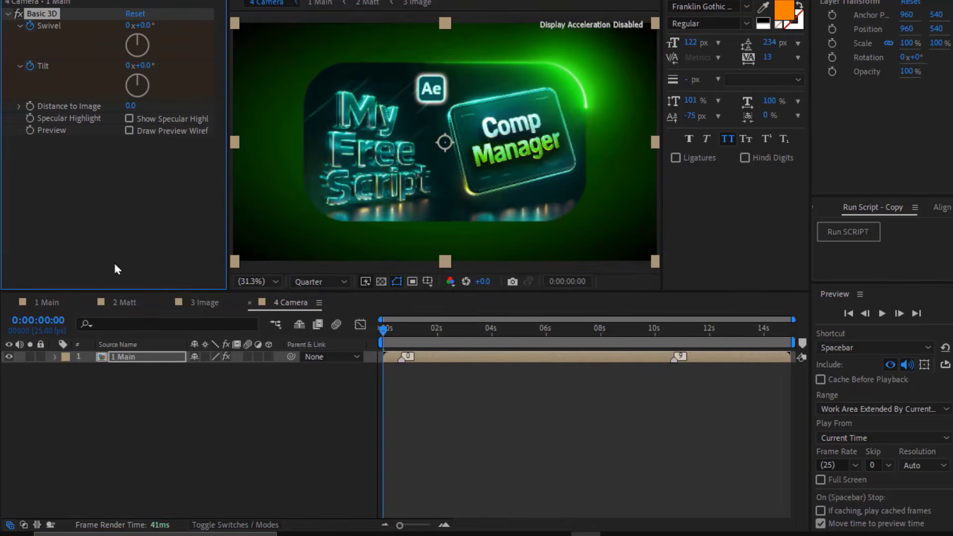
pyautogui.click(138, 358)
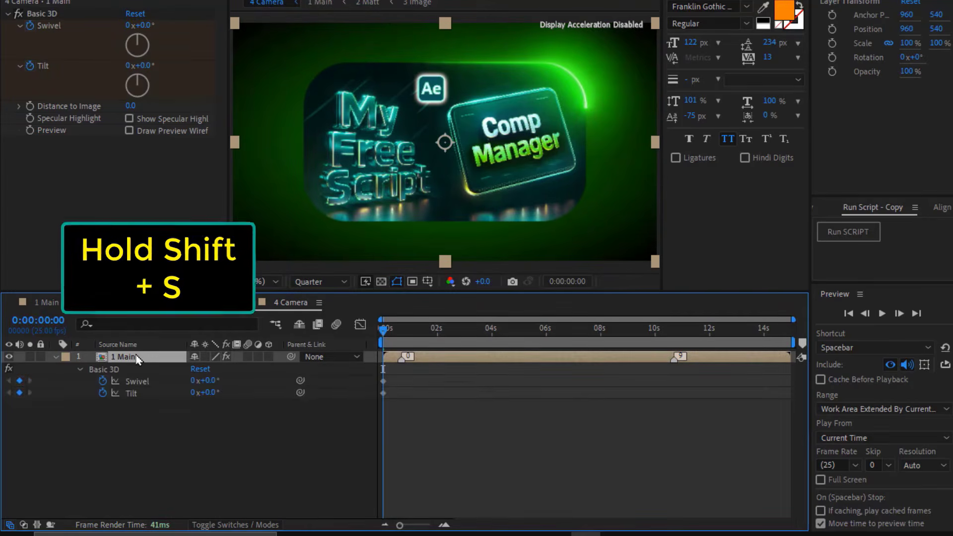
pyautogui.hotkey('shift', 's')
pyautogui.hotkey('shift', 'p')
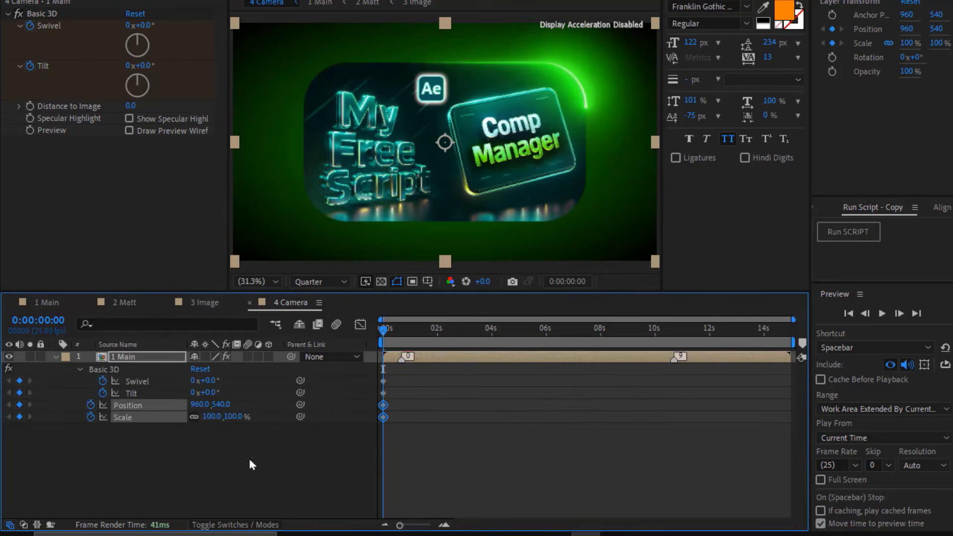
pyautogui.moveTo(412, 447); pyautogui.dragTo(354, 379)
# - At 0:00:02:13, set Scale to 136%, Position to 864, 460, Swivel to 15° and Tilt to -16°, and apply Easy Ease to all keyframes
pyautogui.moveTo(403, 333); pyautogui.dragTo(451, 332)
pyautogui.click(278, 441)
pyautogui.moveTo(237, 417); pyautogui.dragTo(264, 417)
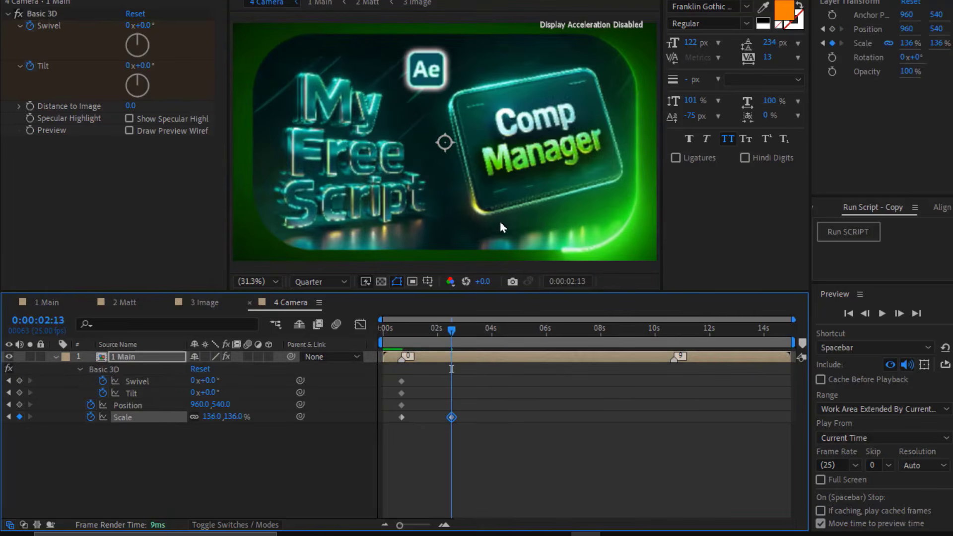
pyautogui.moveTo(502, 228); pyautogui.dragTo(481, 210)
pyautogui.moveTo(216, 393)
pyautogui.mouseDown()
pyautogui.moveTo(204, 393)
pyautogui.moveTo(224, 385)
pyautogui.mouseUp()
pyautogui.moveTo(466, 378); pyautogui.dragTo(391, 431)
pyautogui.press('F9')
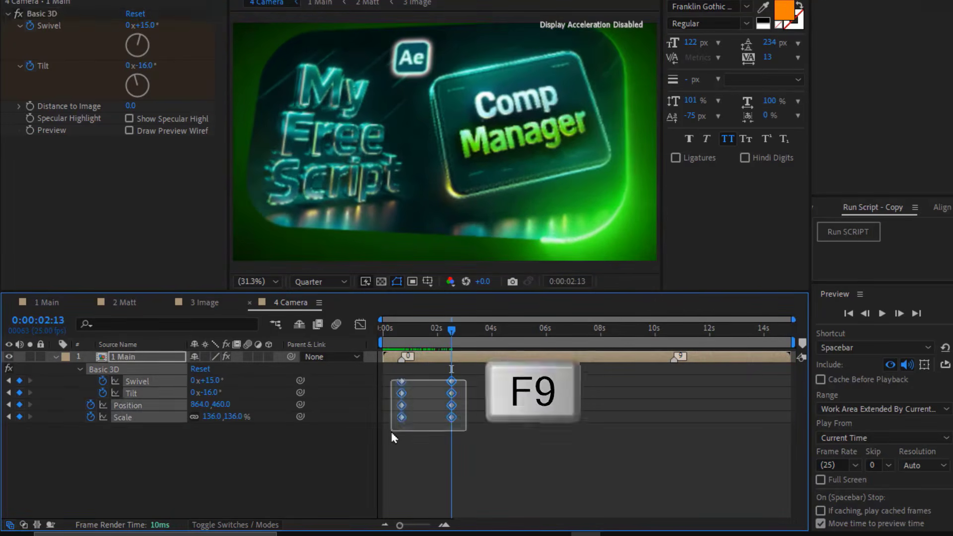
# - At 0:00:05:23, keyframe the 1 Main layer's Swivel at -27° and its Position at about 1129.6, 479.2
pyautogui.moveTo(452, 341); pyautogui.dragTo(546, 344)
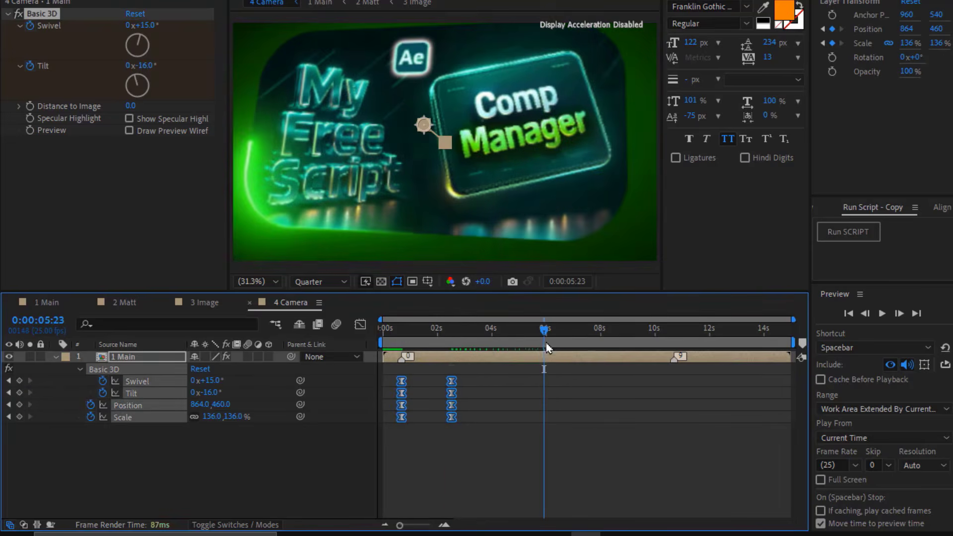
pyautogui.click(516, 442)
pyautogui.moveTo(442, 214); pyautogui.dragTo(473, 218)
pyautogui.moveTo(208, 392); pyautogui.dragTo(182, 384)
pyautogui.hotkey('ctrl', 'z')
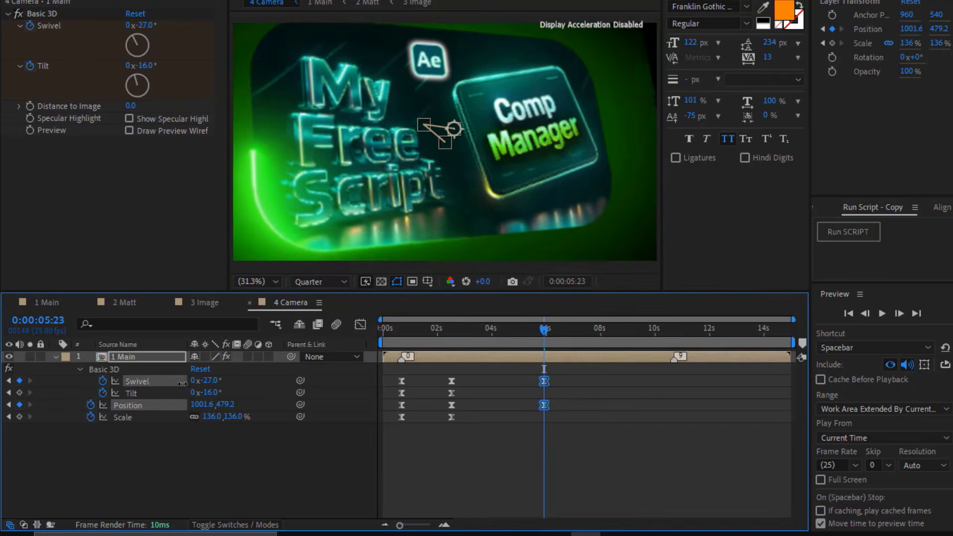
pyautogui.moveTo(398, 232); pyautogui.dragTo(426, 225)
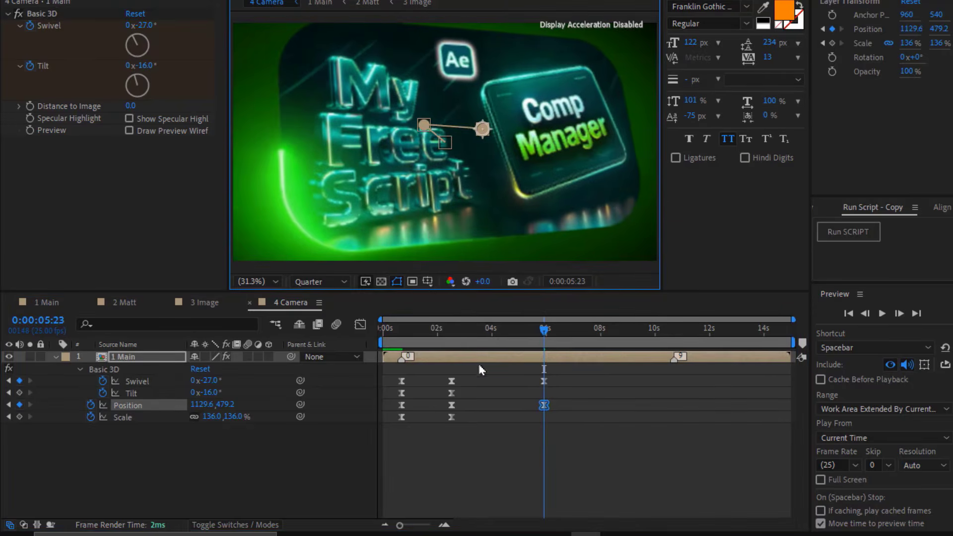
# - Keyframe Position at about 1184, 613.6 at 0:00:07:17, and add Tilt keyframes at 0:00:07:17 and 0:00:10:17
pyautogui.moveTo(479, 332); pyautogui.dragTo(593, 342)
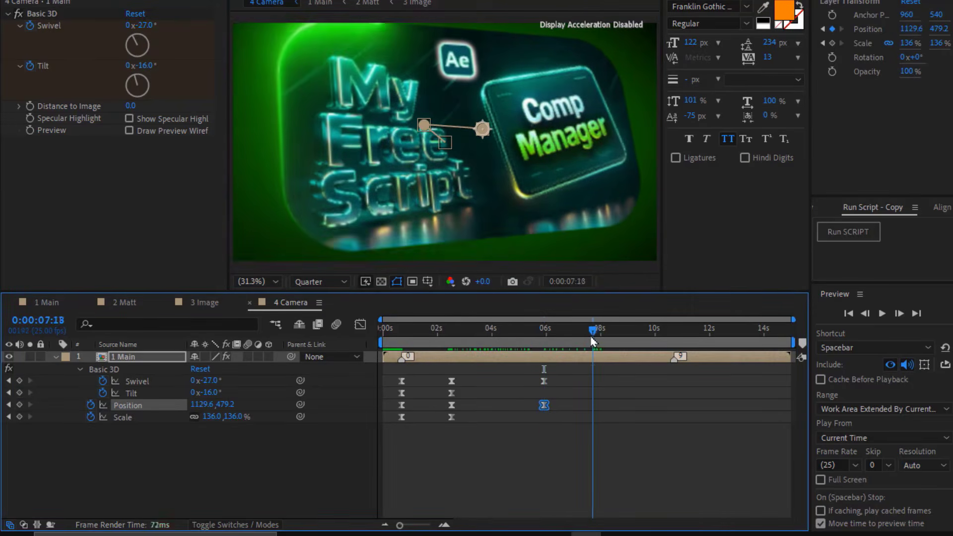
pyautogui.moveTo(520, 160); pyautogui.dragTo(532, 190)
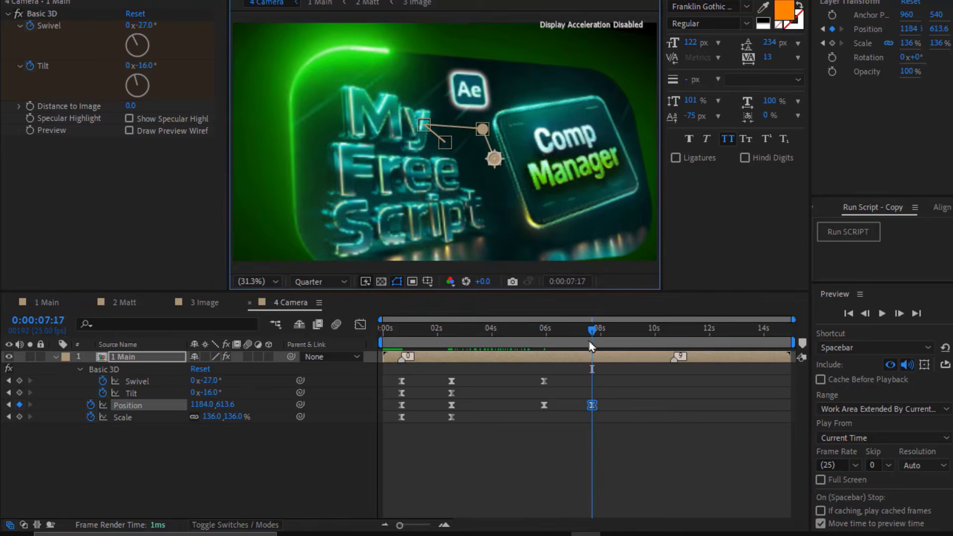
pyautogui.moveTo(591, 341); pyautogui.dragTo(670, 334)
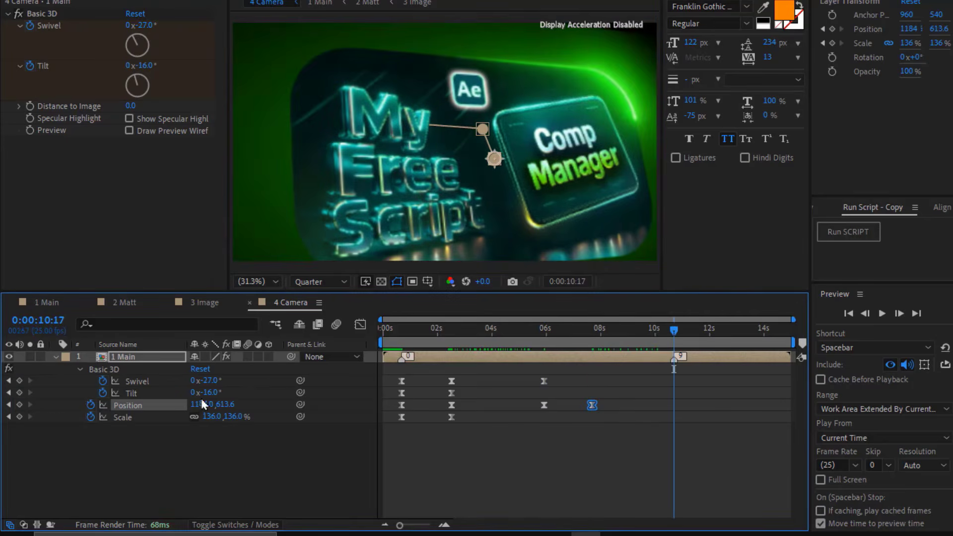
pyautogui.click(19, 392)
pyautogui.click(9, 404)
pyautogui.click(31, 392)
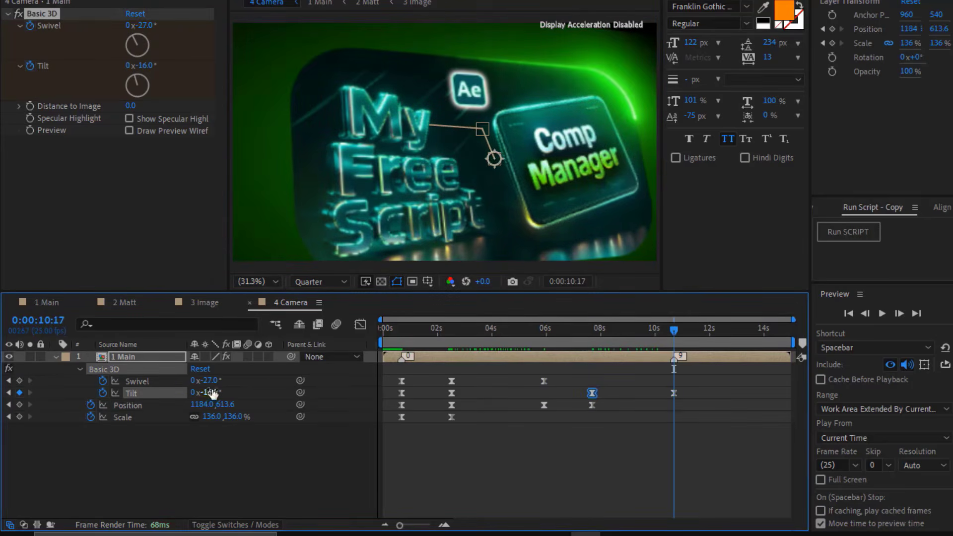
# - At 0:00:10:17, set Swivel to 5°, Tilt to -15° and Position to about 880, 533.6, with a Swivel hold keyframe at 0:00:07:17
pyautogui.moveTo(206, 392); pyautogui.dragTo(227, 381)
pyautogui.click(593, 345)
pyautogui.click(30, 393)
pyautogui.moveTo(552, 237); pyautogui.dragTo(486, 219)
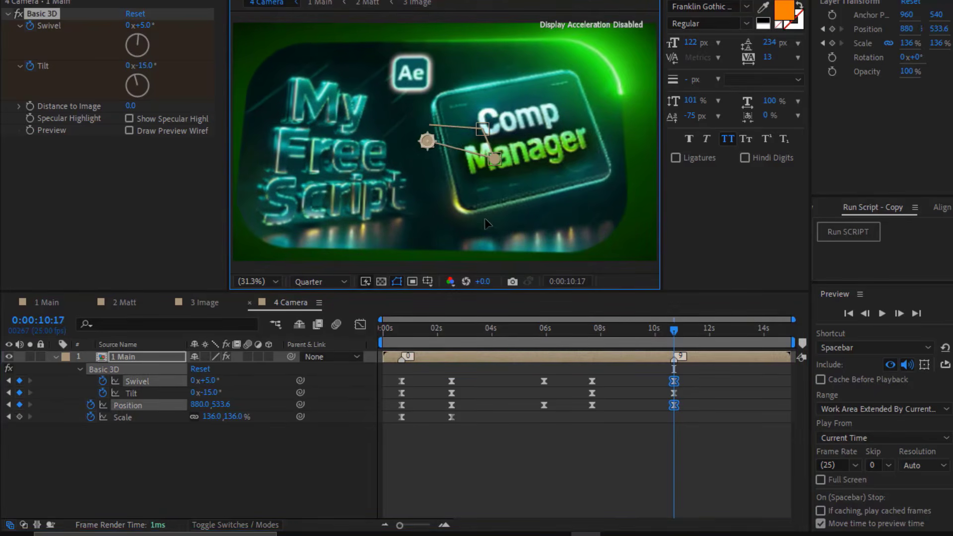
pyautogui.moveTo(642, 342); pyautogui.dragTo(683, 367)
pyautogui.click(407, 442)
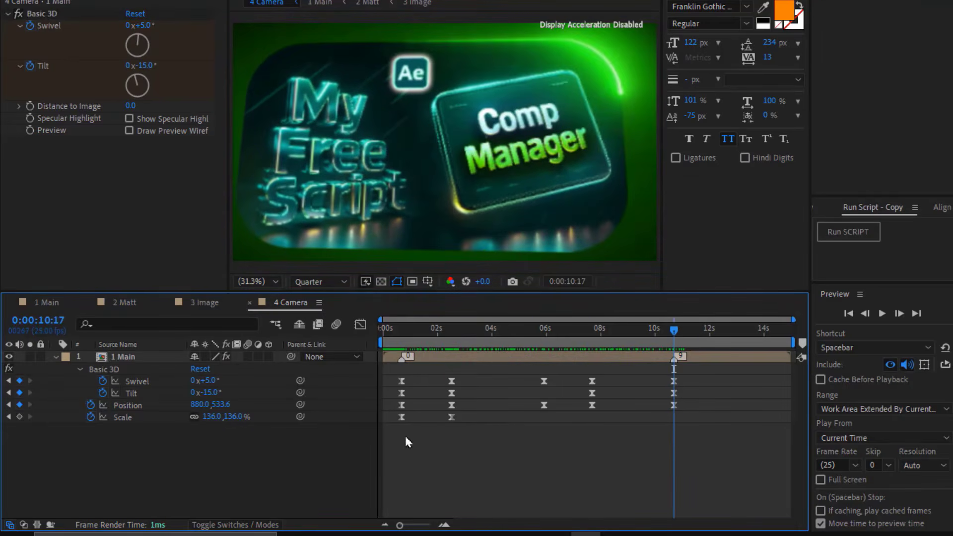
# - Add image 2 above image 1 in the 3 Image composition
pyautogui.click(205, 304)
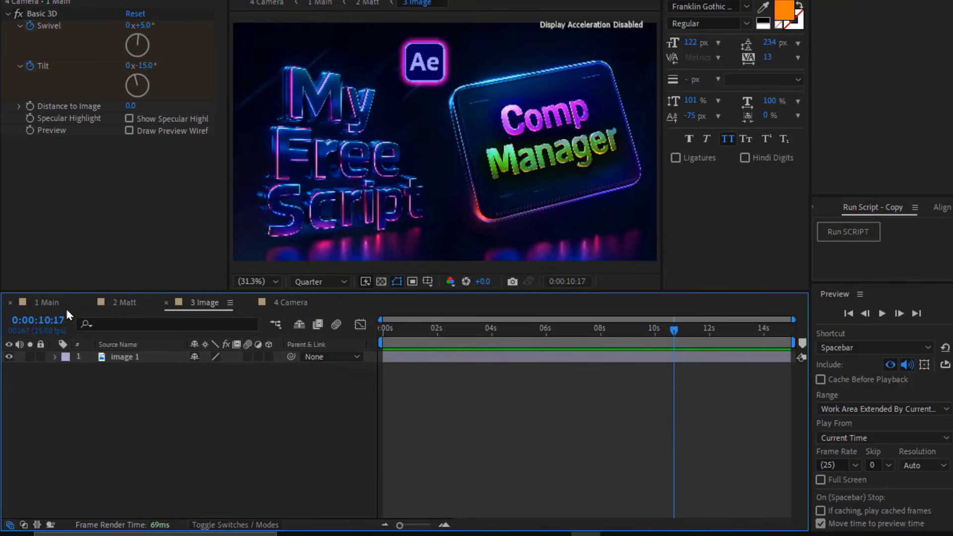
pyautogui.click(169, 10)
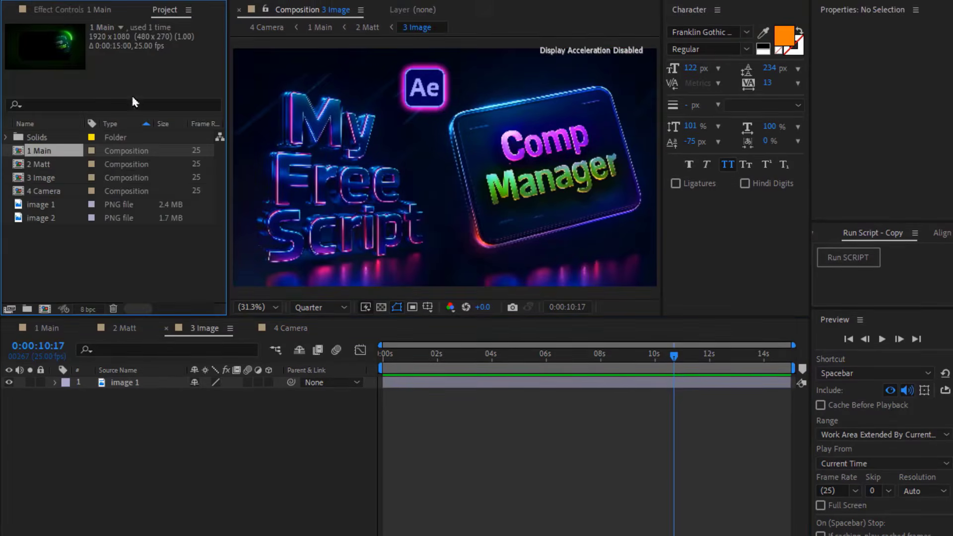
pyautogui.click(67, 204)
pyautogui.click(62, 220)
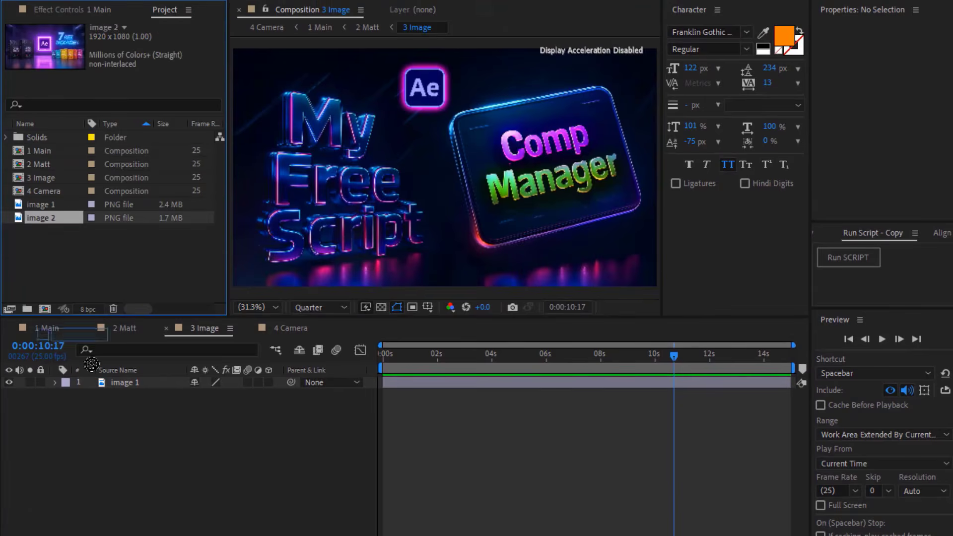
pyautogui.moveTo(91, 365); pyautogui.dragTo(103, 393)
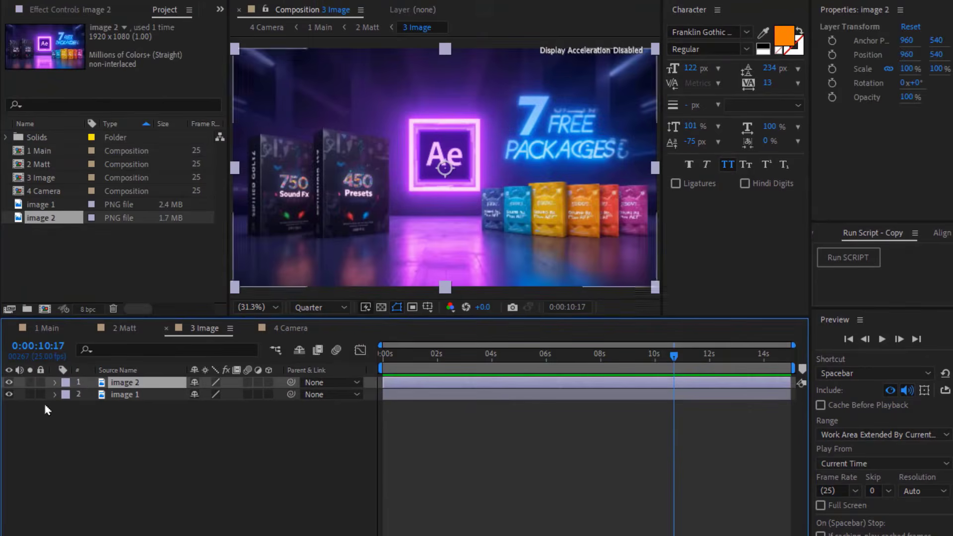
# - Turn Spot Light 1 back on in 1 Main and preview the 4 Camera animation from 0:00:00:17
pyautogui.click(293, 328)
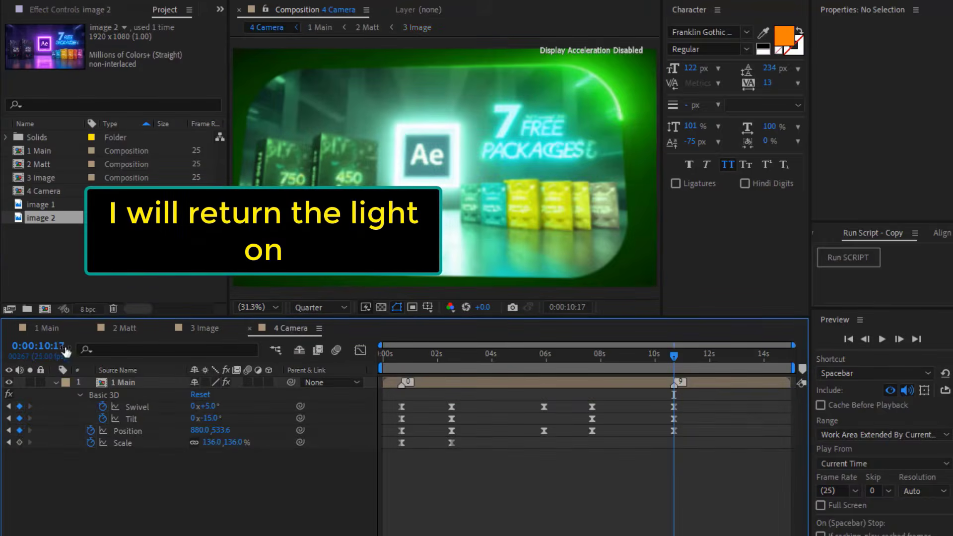
pyautogui.click(50, 328)
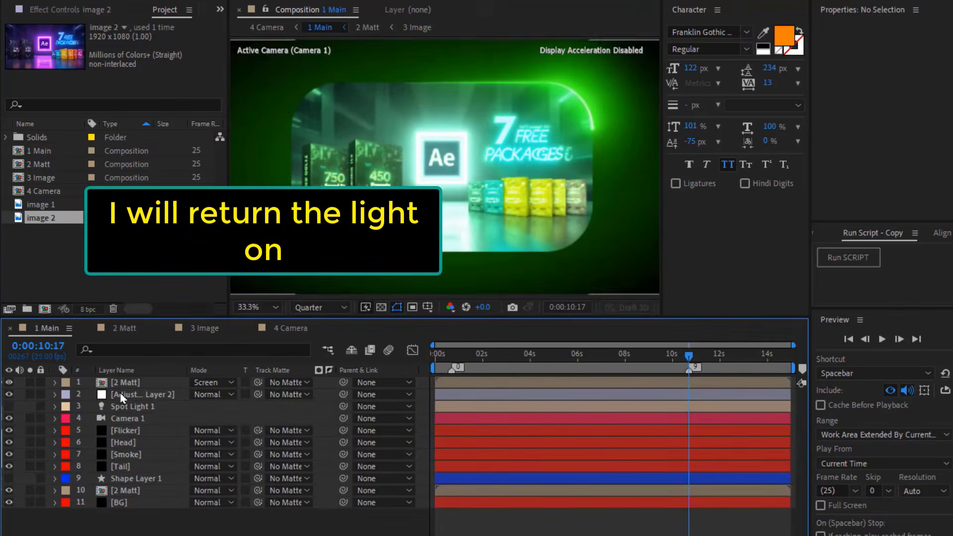
pyautogui.click(9, 407)
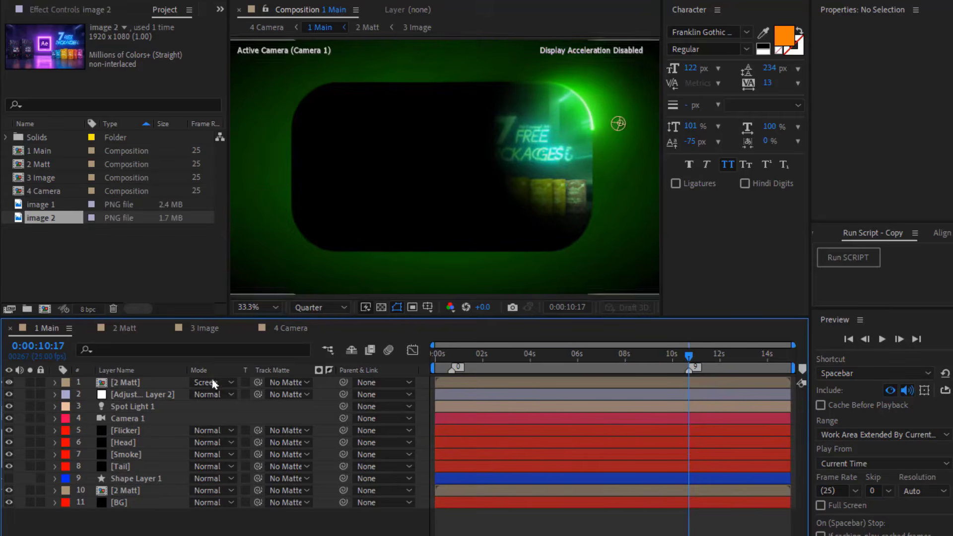
pyautogui.click(293, 328)
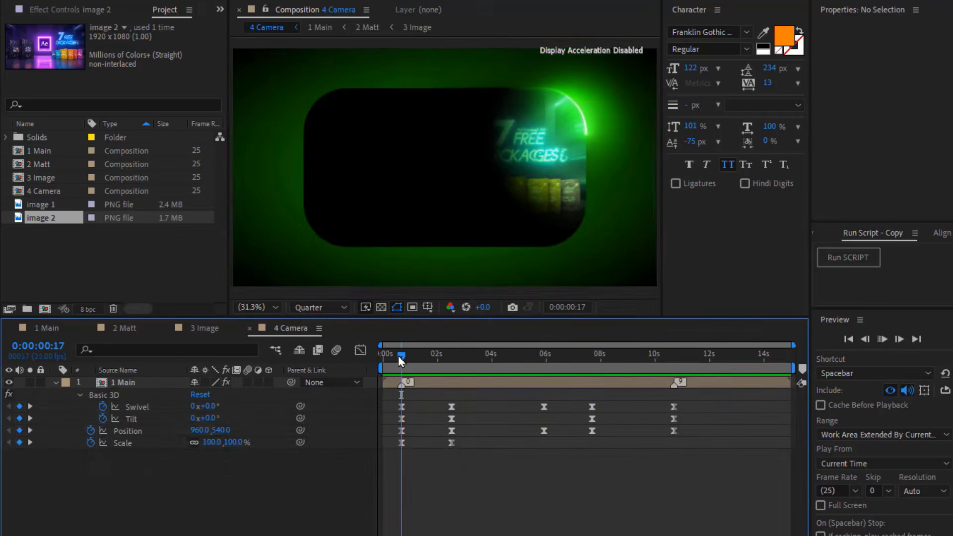
pyautogui.press('space')
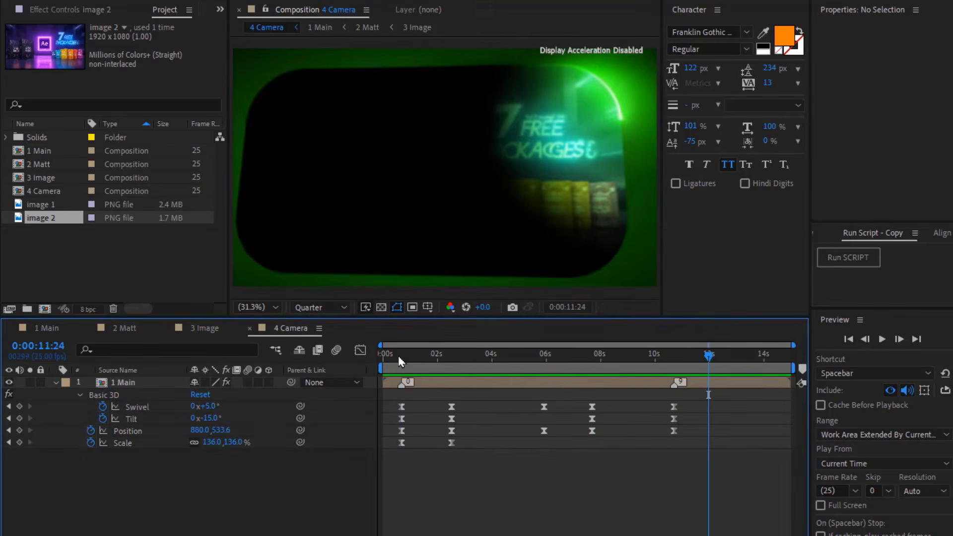
# - At 0:00:11:24, keyframe Swivel, Tilt, Position and Scale, reset all four to their defaults, and preview from the first marker
pyautogui.moveTo(19, 406); pyautogui.dragTo(20, 443)
pyautogui.rightClick(140, 420)
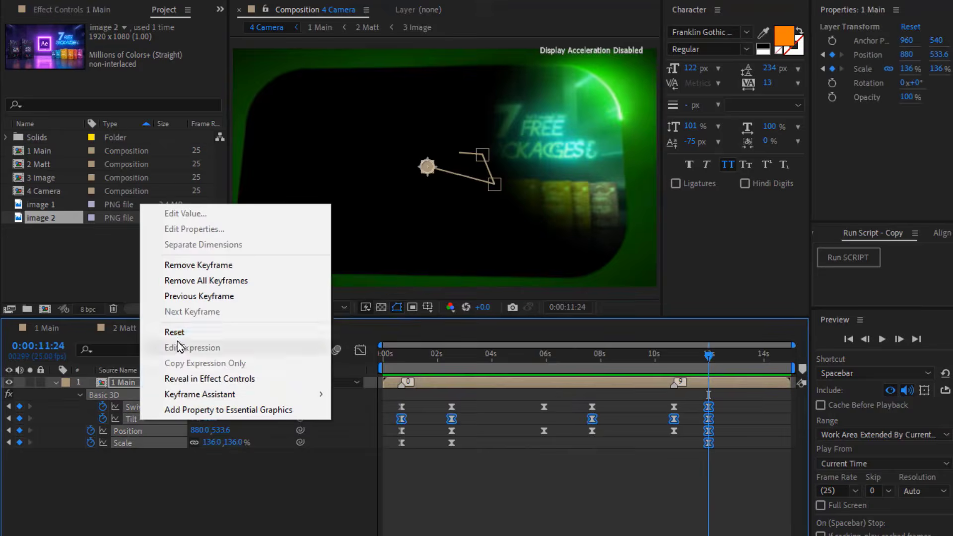
pyautogui.click(177, 334)
pyautogui.click(394, 459)
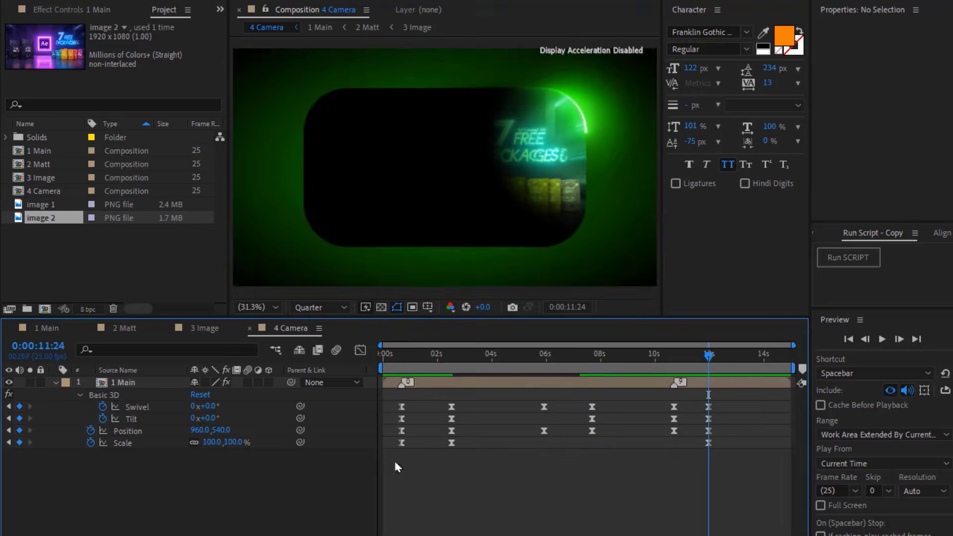
pyautogui.click(402, 365)
pyautogui.press('space')
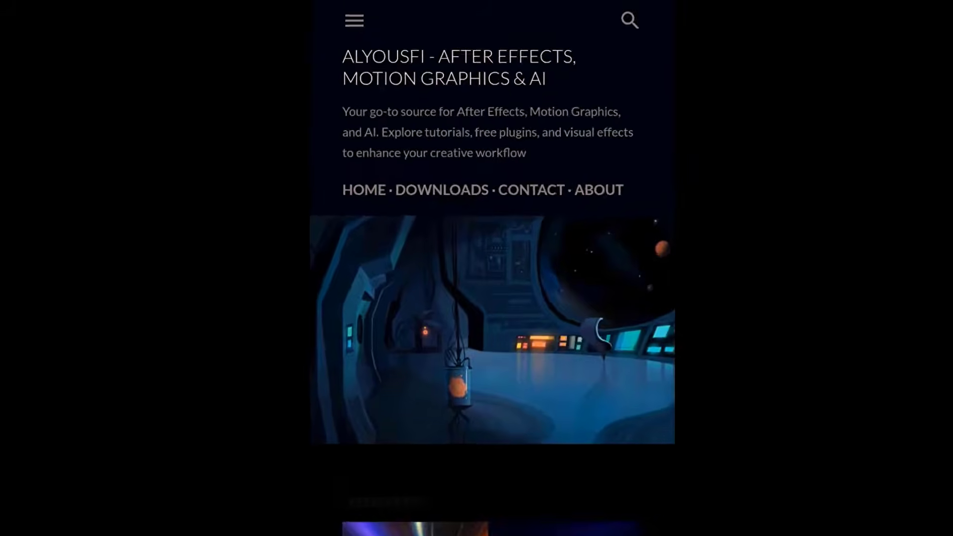
pyautogui.scroll(-20, 492, 269)
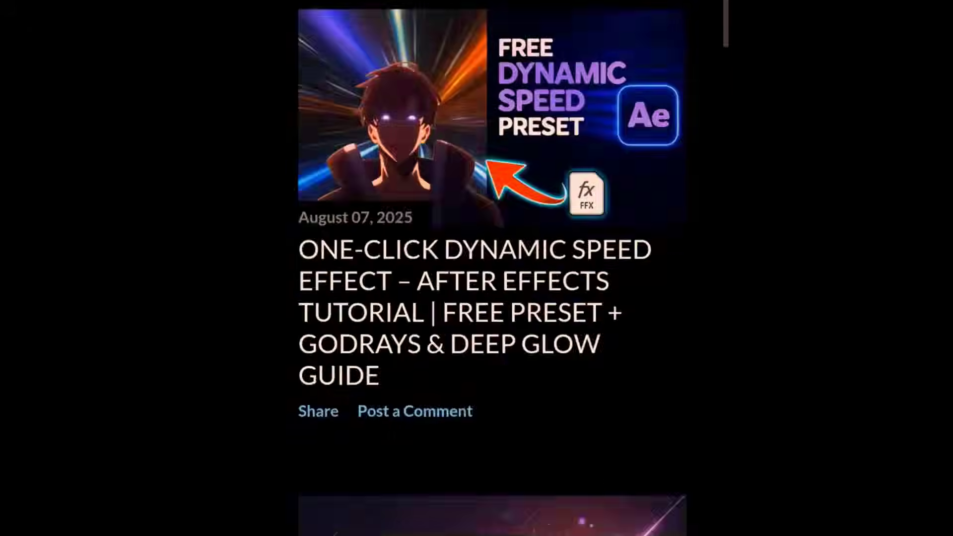
# - Browse the blog to the free Saber script post and examine its installation instructions and download link
pyautogui.scroll(-8, 492, 268)
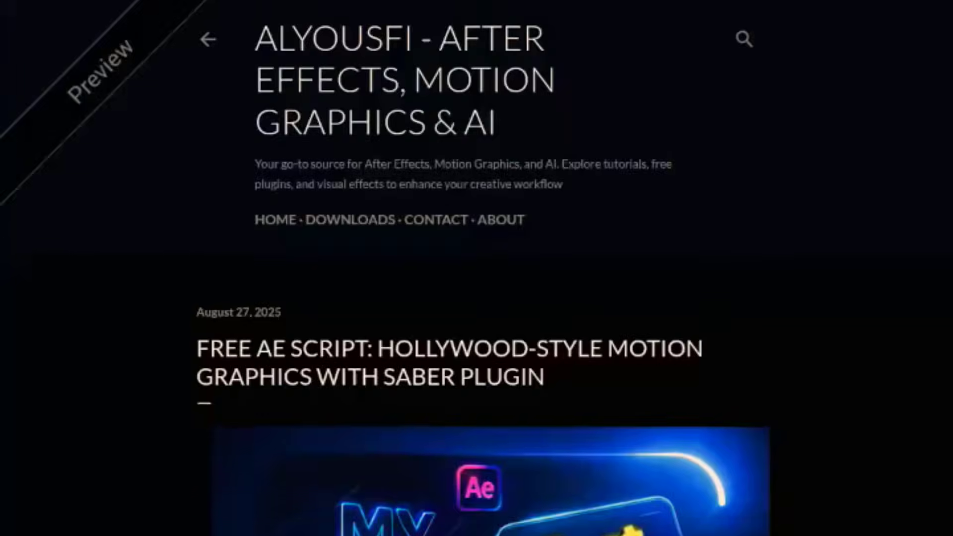
pyautogui.scroll(-5, 456, 293)
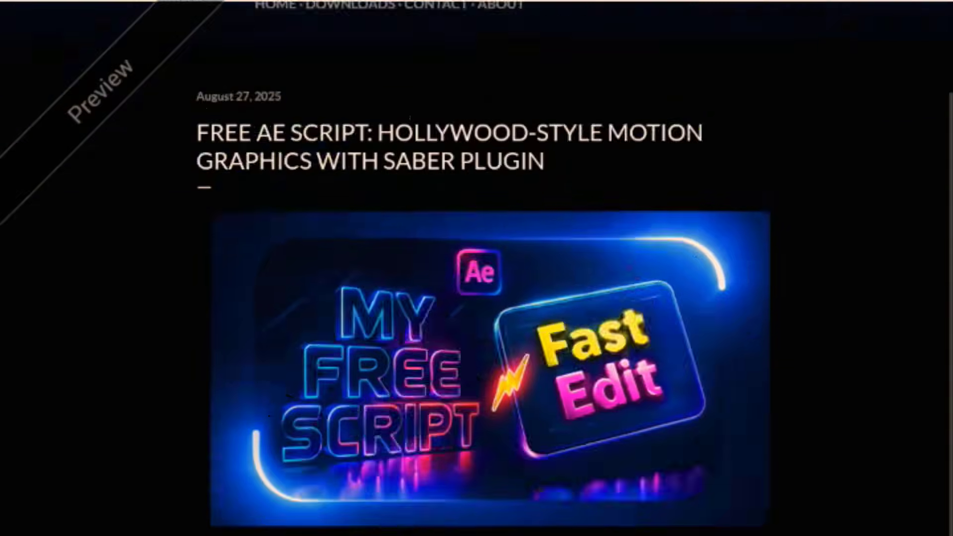
pyautogui.scroll(-18, 476, 268)
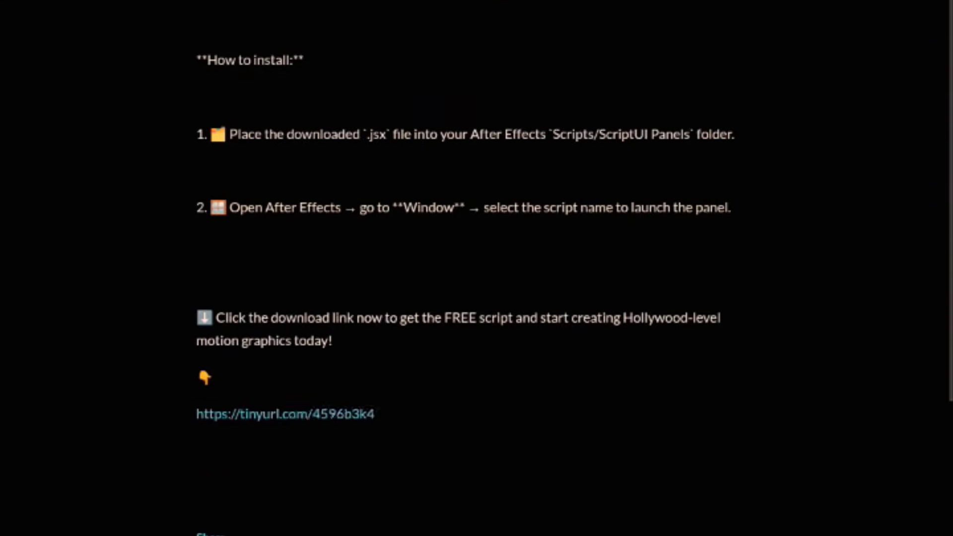
pyautogui.scroll(-1, 476, 268)
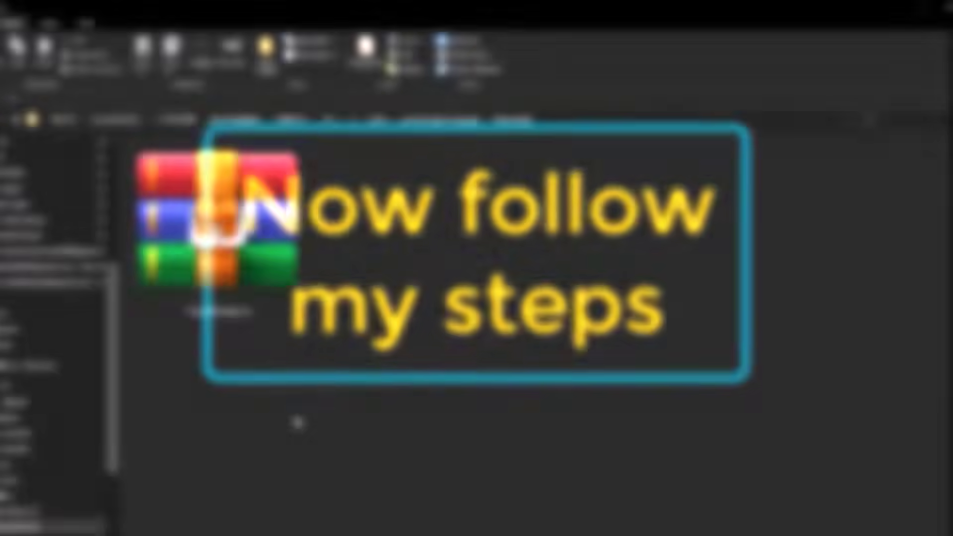
# - Switch to File Explorer, extract Comp Manager.rar in its current folder and copy the extracted 1 Comp Manager.jsxbin file
pyautogui.rightClick(263, 205)
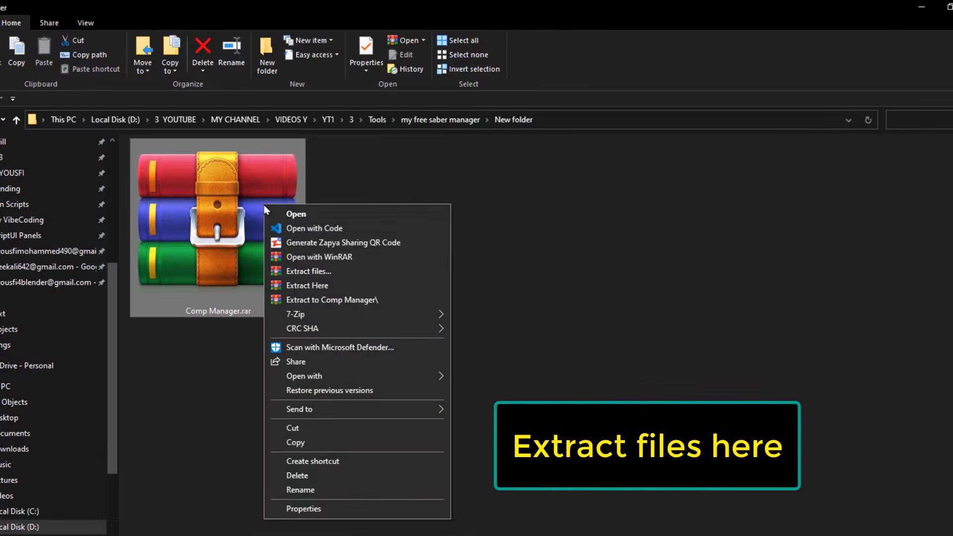
pyautogui.click(351, 286)
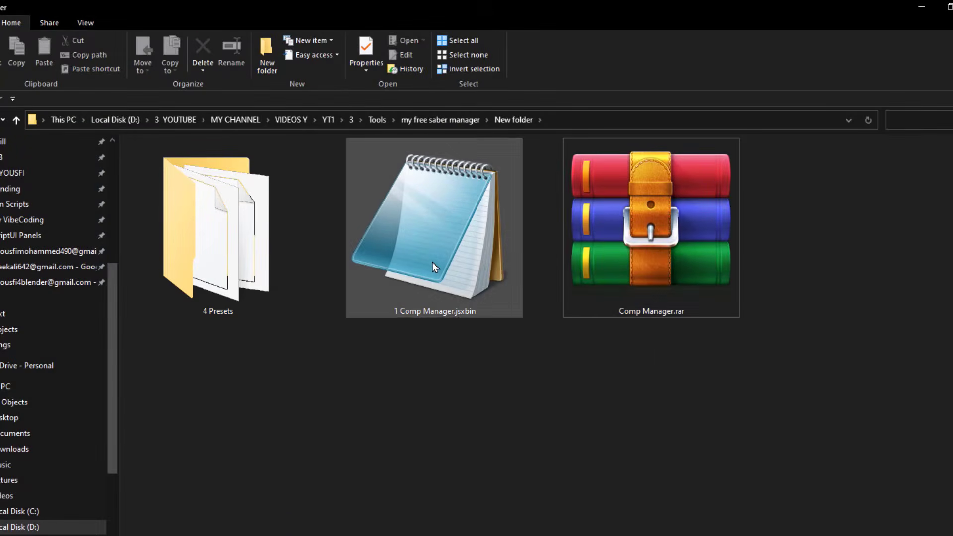
pyautogui.rightClick(433, 267)
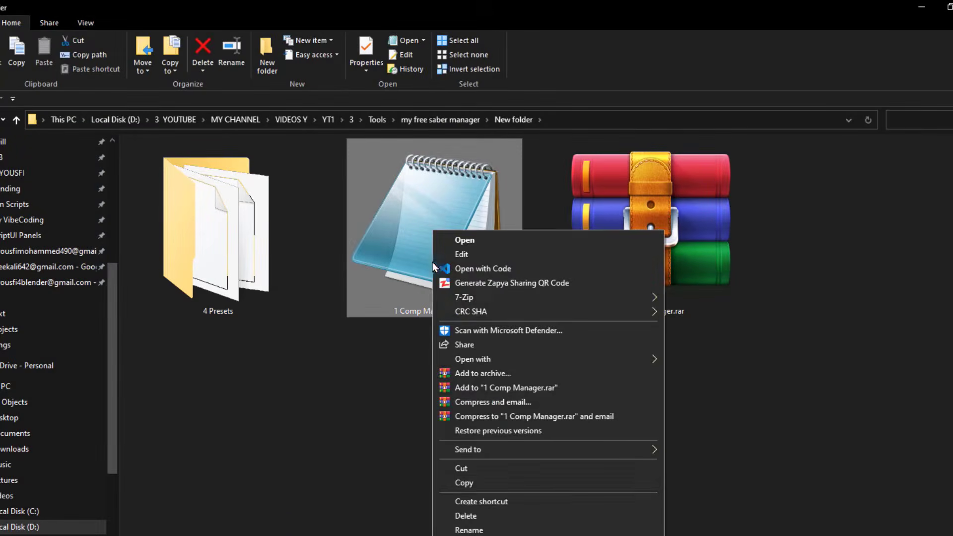
pyautogui.click(465, 485)
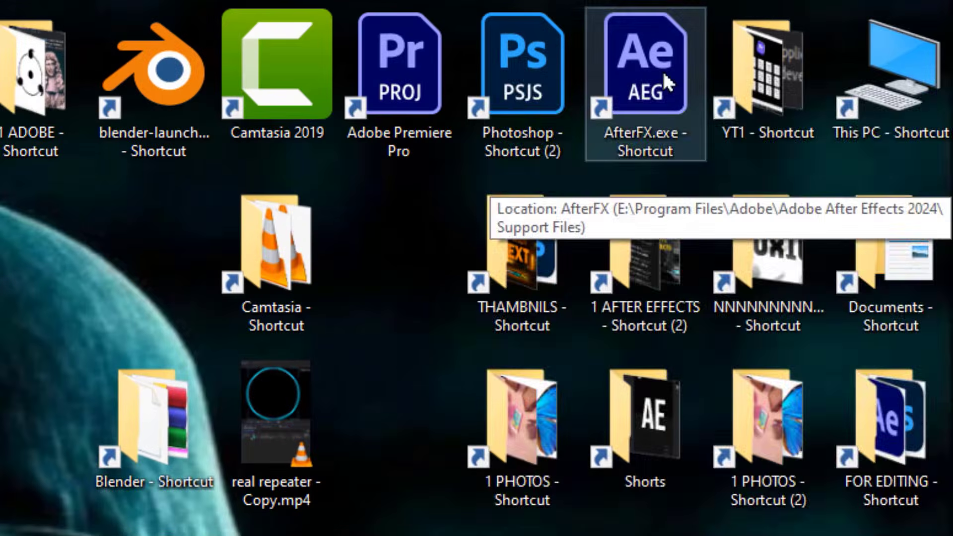
# - Open the file location of the AfterFX.exe desktop shortcut and paste the script into the Scripts\ScriptUI Panels folder
pyautogui.rightClick(690, 86)
pyautogui.click(664, 127)
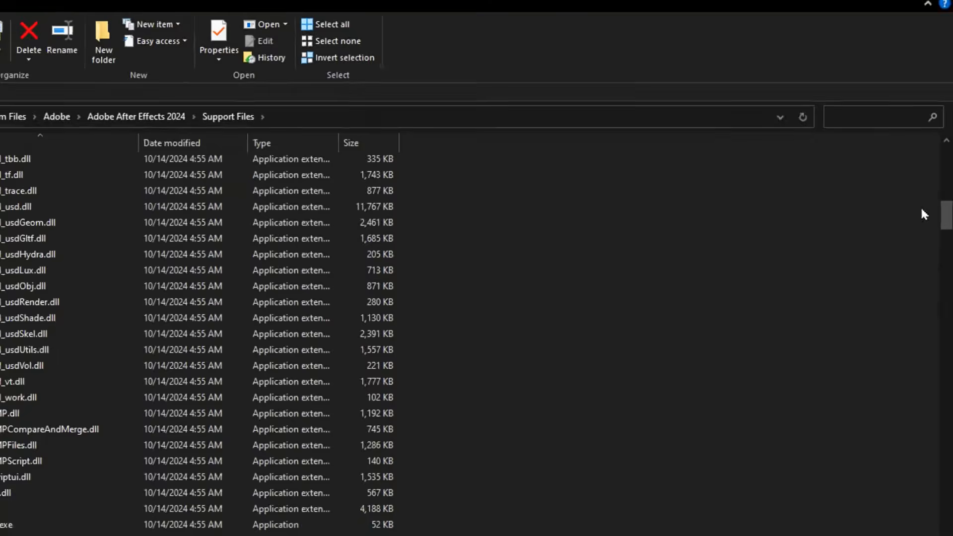
pyautogui.scroll(12, 924, 214)
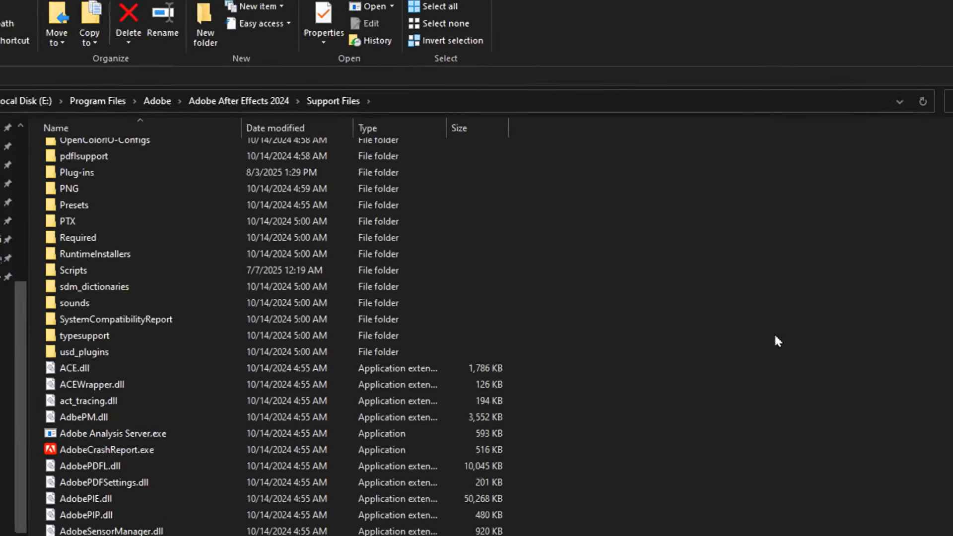
pyautogui.click(106, 271)
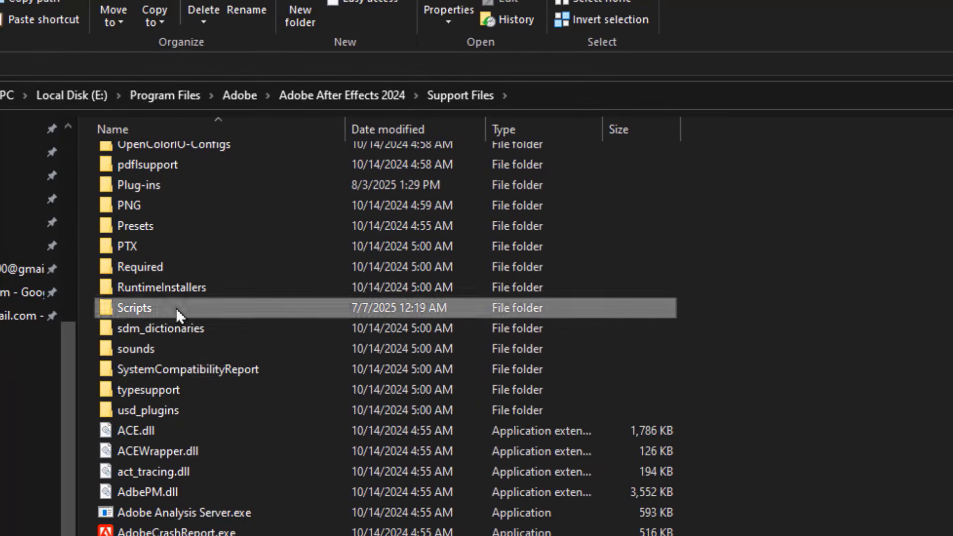
pyautogui.doubleClick(176, 308)
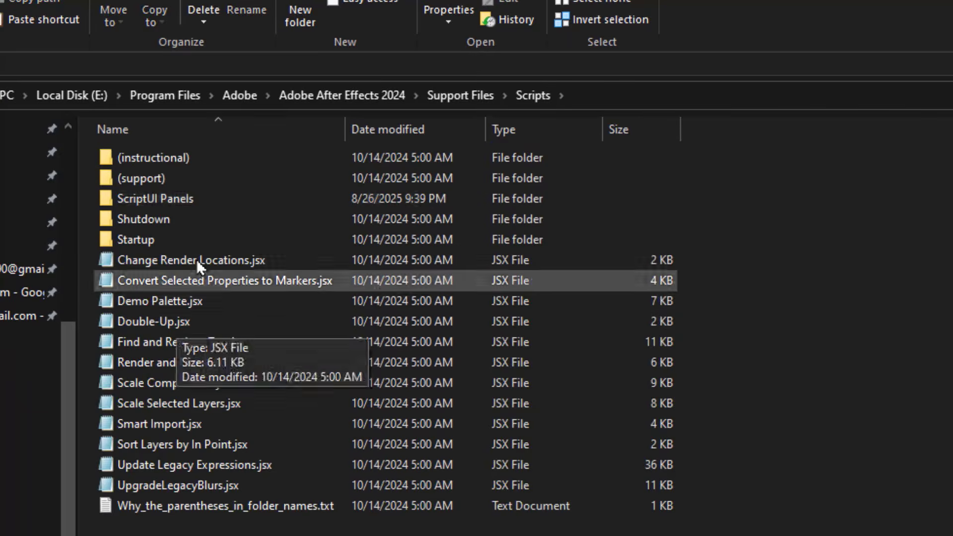
pyautogui.doubleClick(219, 203)
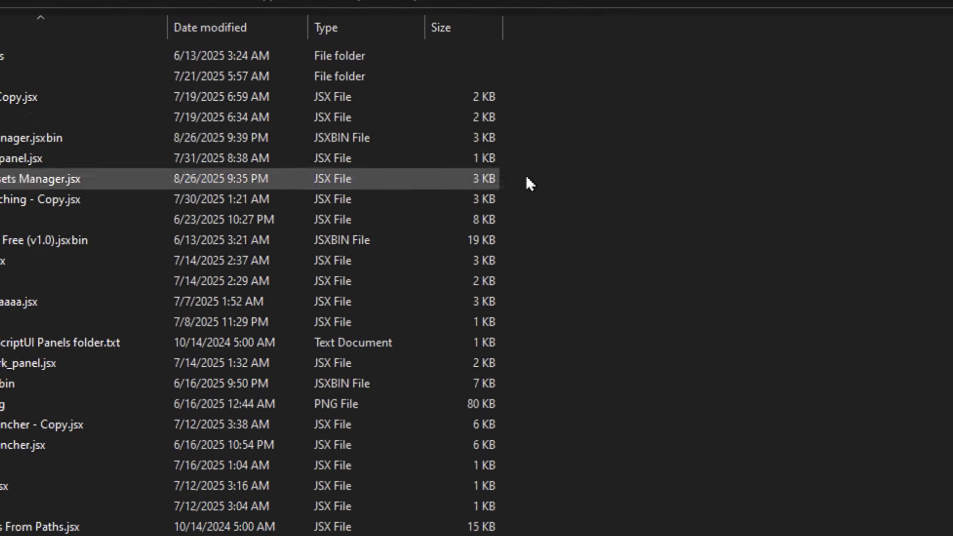
pyautogui.rightClick(734, 276)
pyautogui.click(584, 294)
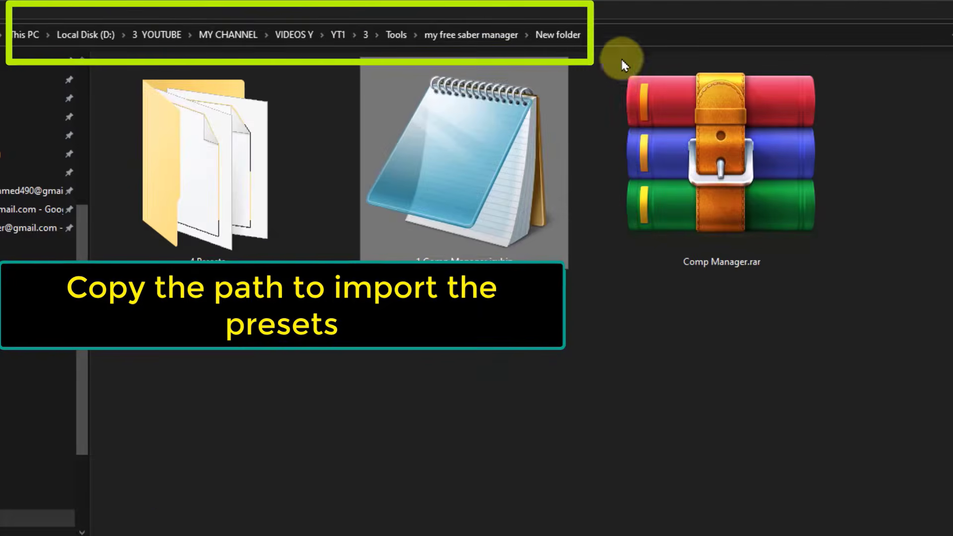
# - Copy the path of the folder holding the extracted presets, then switch to After Effects and open the 1 Comp Manager.jsxbin script panel
pyautogui.click(622, 35)
pyautogui.hotkey('ctrl', 'c')
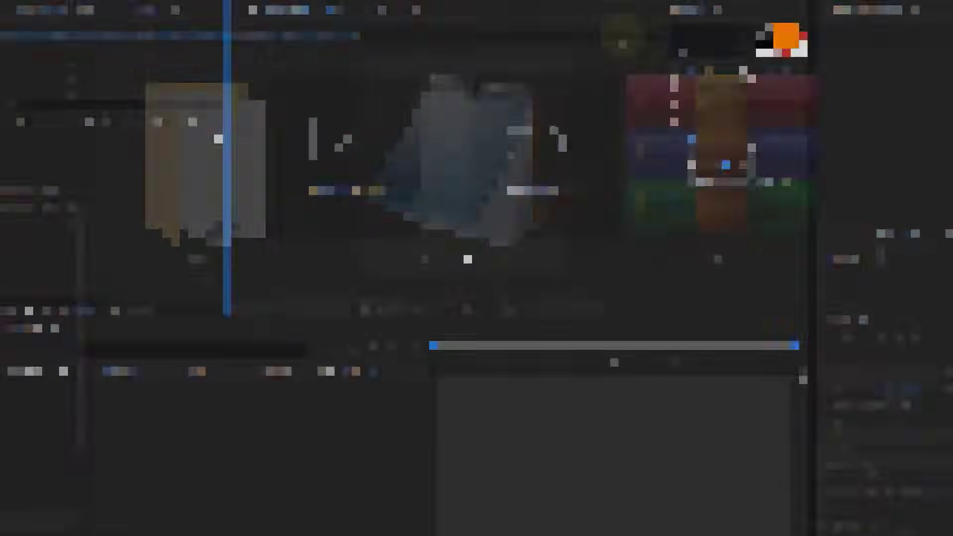
pyautogui.click(306, 33)
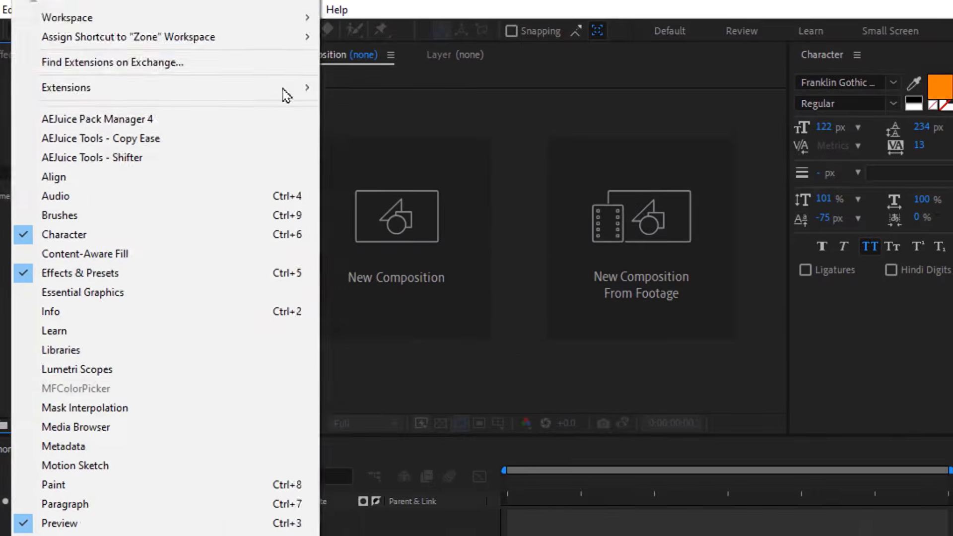
pyautogui.moveTo(31, 528)
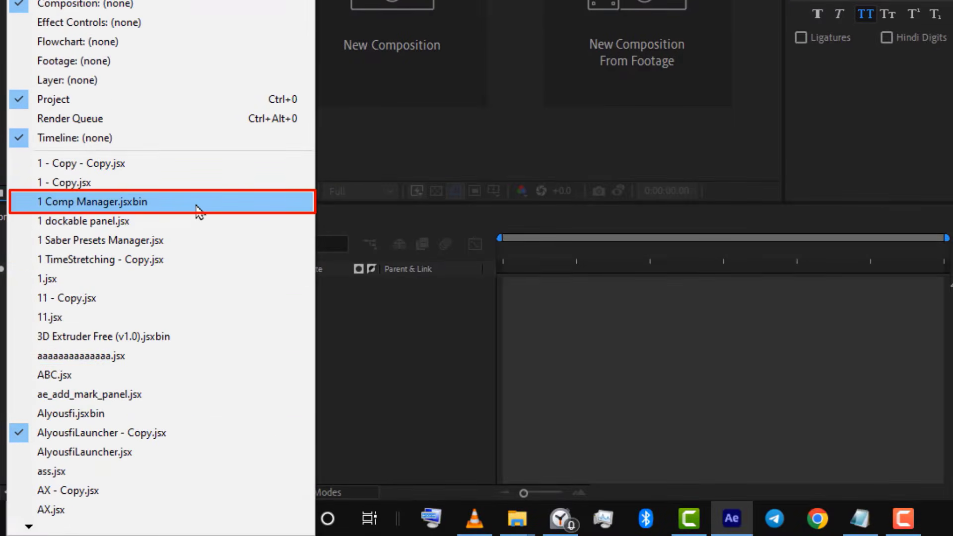
pyautogui.click(198, 211)
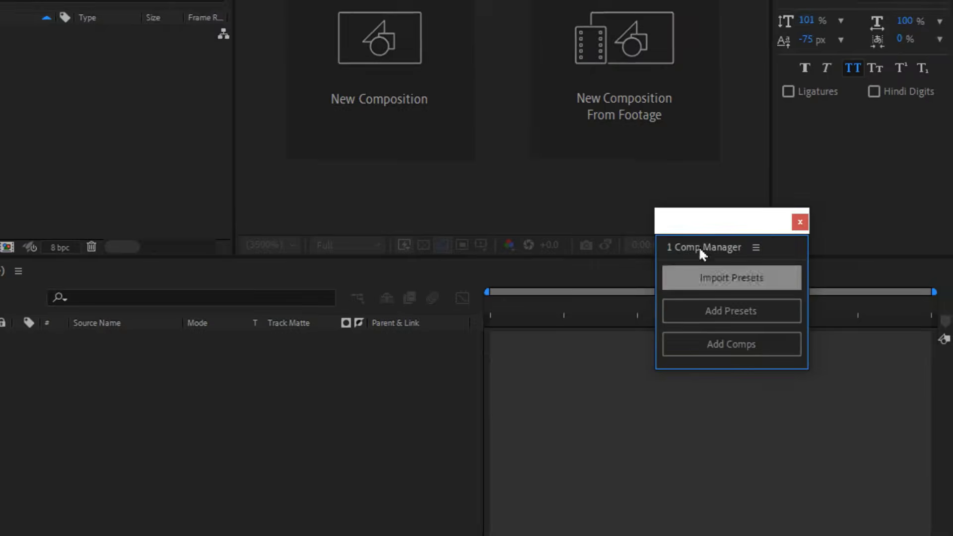
pyautogui.moveTo(721, 220); pyautogui.dragTo(711, 105)
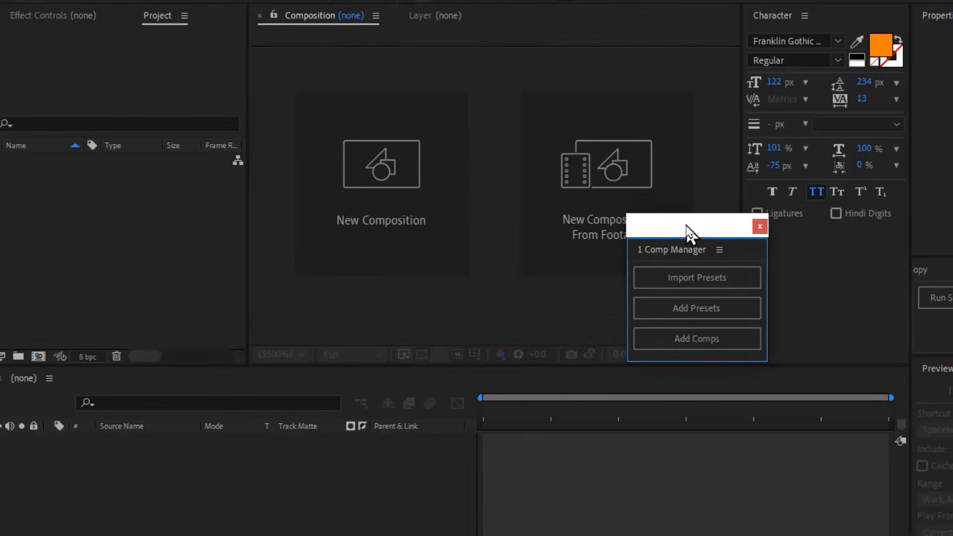
# - Import all the .ffx files in the 4 Presets folder into Comp Manager, using the copied path D:\3 YOUTUBE\MY CHANNEL\VIDEOS Y\YT1\3\Tools\my free saber manager\New folder
pyautogui.click(732, 278)
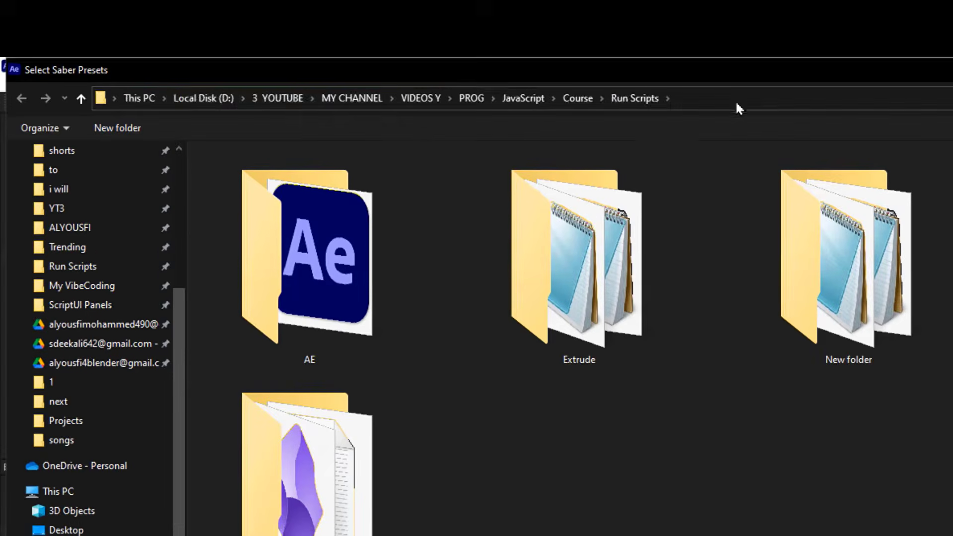
pyautogui.click(734, 99)
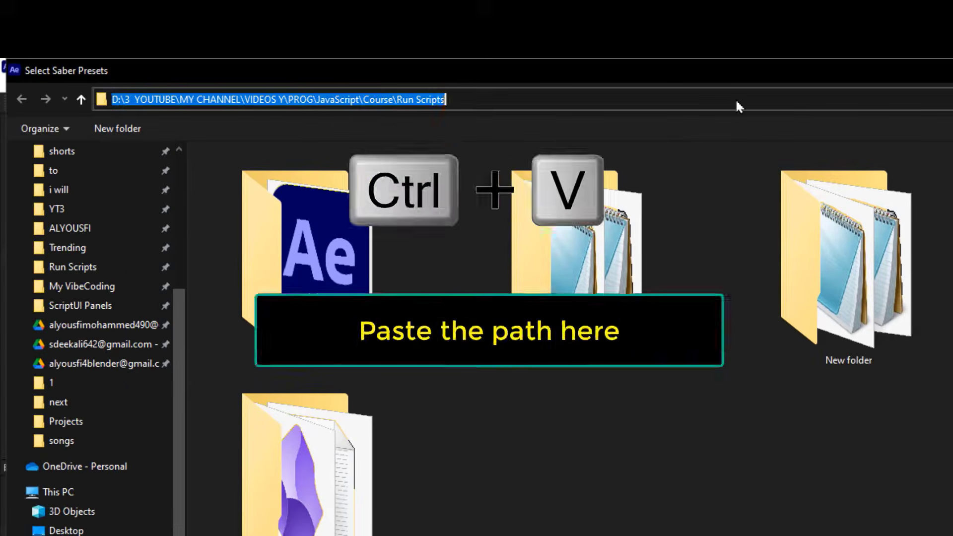
pyautogui.hotkey('ctrl', 'v')
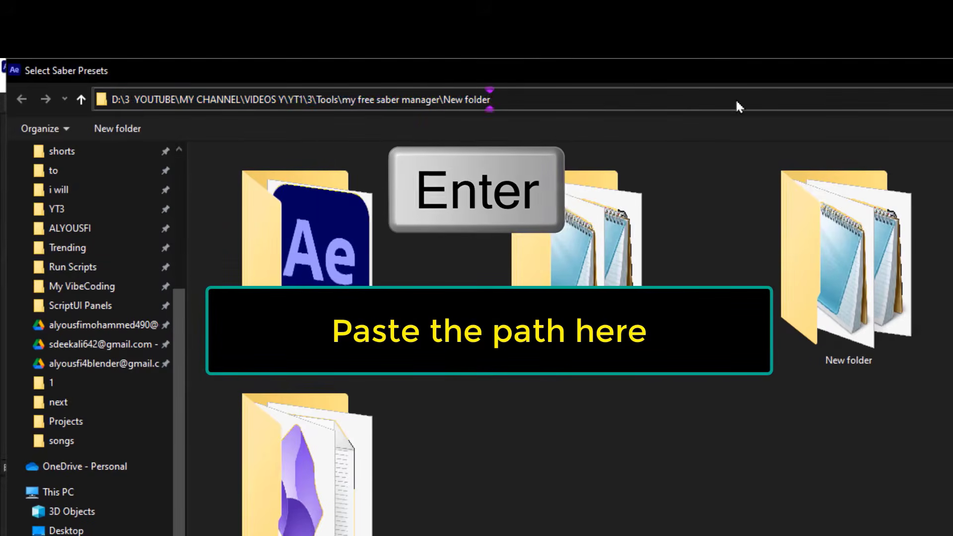
pyautogui.press('Return')
pyautogui.doubleClick(264, 182)
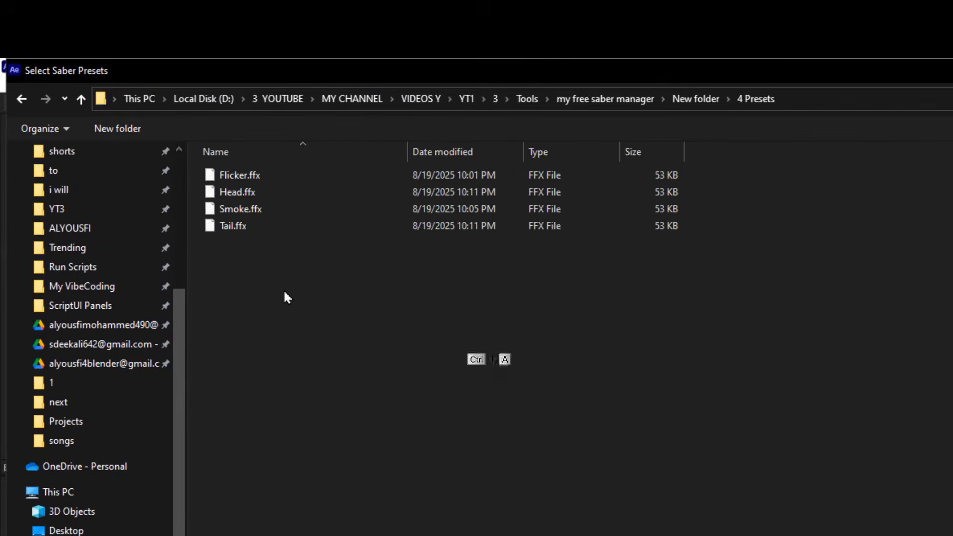
pyautogui.hotkey('ctrl', 'a')
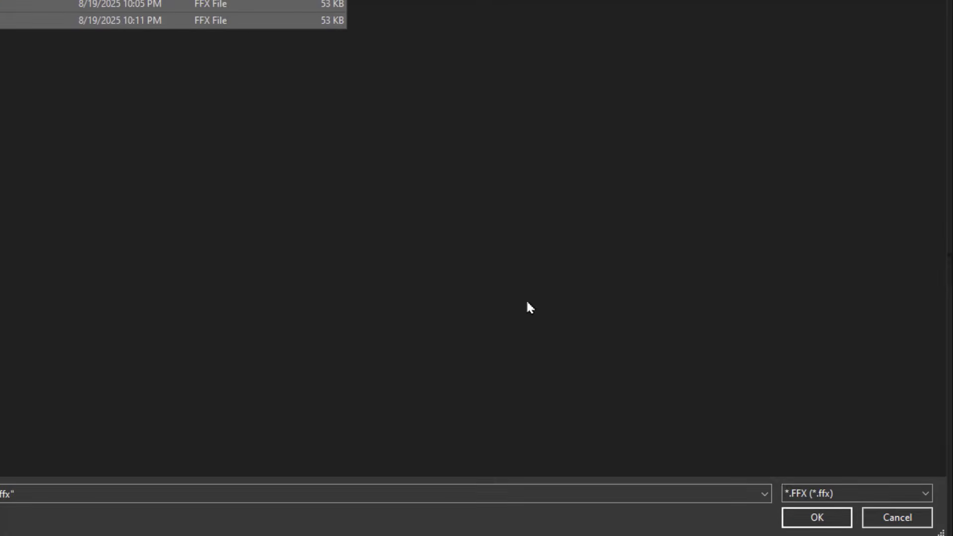
pyautogui.click(793, 520)
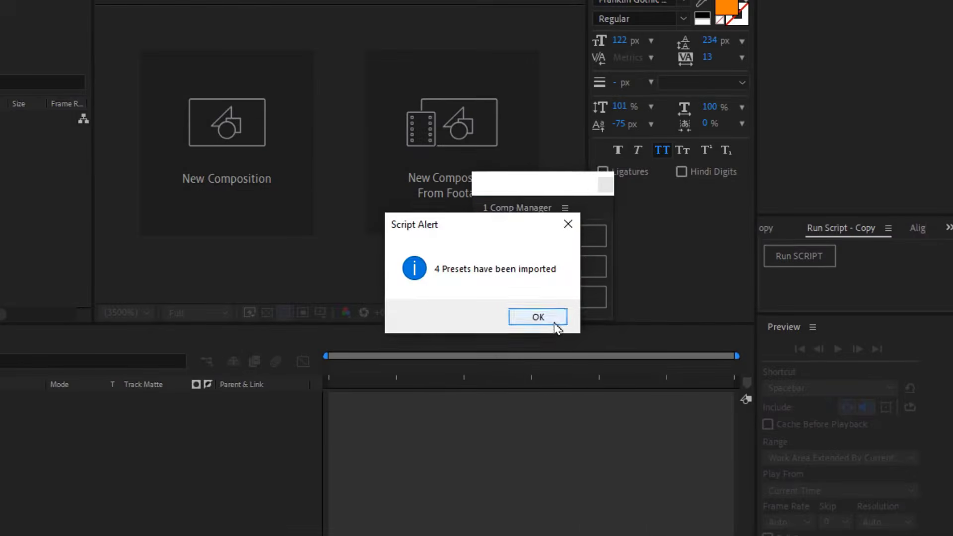
pyautogui.click(546, 317)
# - Generate the script's compositions with Add Comps and open 1 Main, 2 Matt, 3 Image and 4 Camera in the timeline
pyautogui.moveTo(532, 200); pyautogui.dragTo(225, 169)
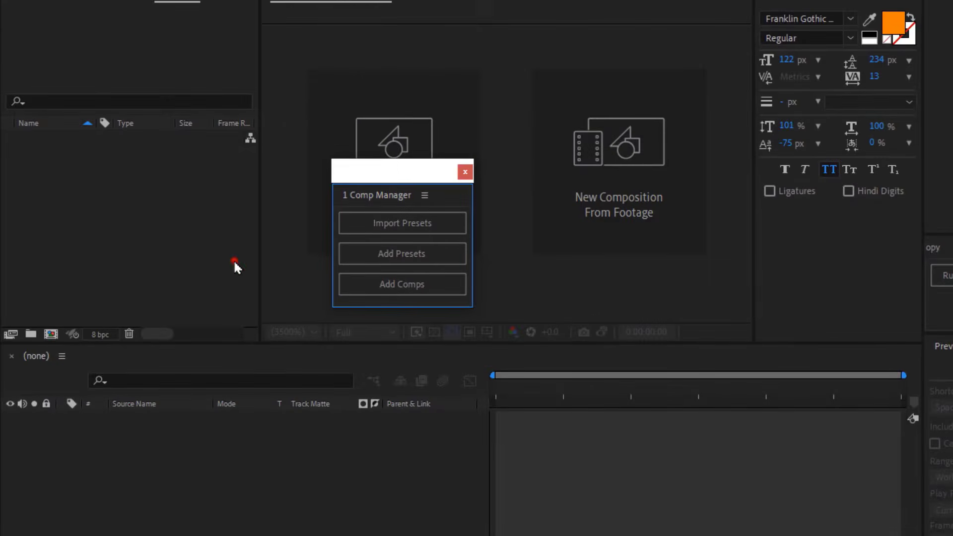
pyautogui.click(446, 292)
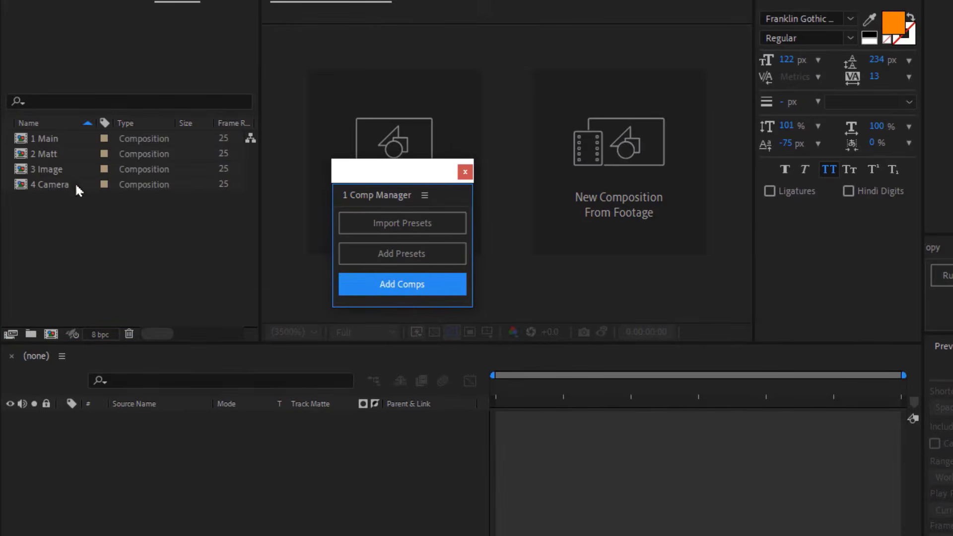
pyautogui.doubleClick(65, 138)
pyautogui.click(65, 156)
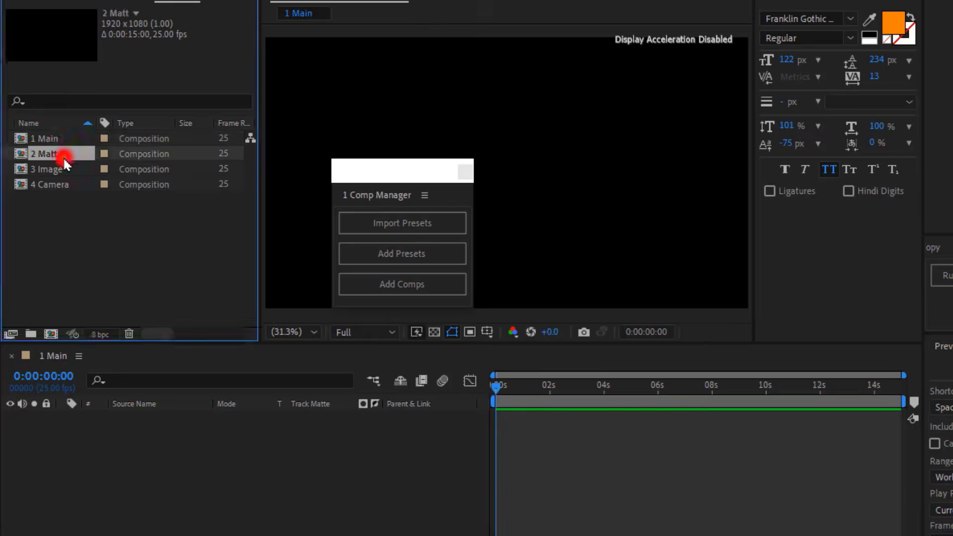
pyautogui.doubleClick(65, 169)
pyautogui.doubleClick(65, 182)
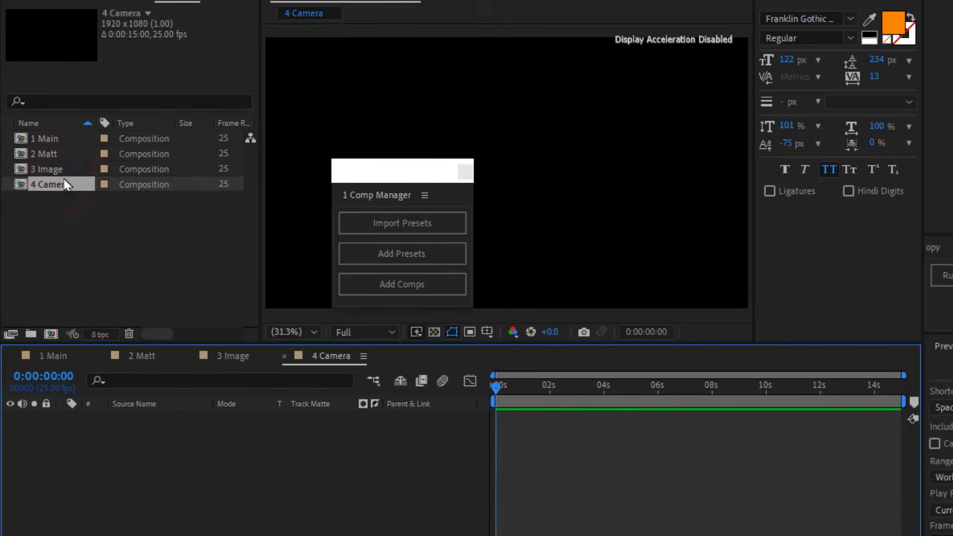
# - Add the Saber preset layers Flicker, Head, Smoke and Tail to 1 Main and move the script window clear of the composition view
pyautogui.click(55, 357)
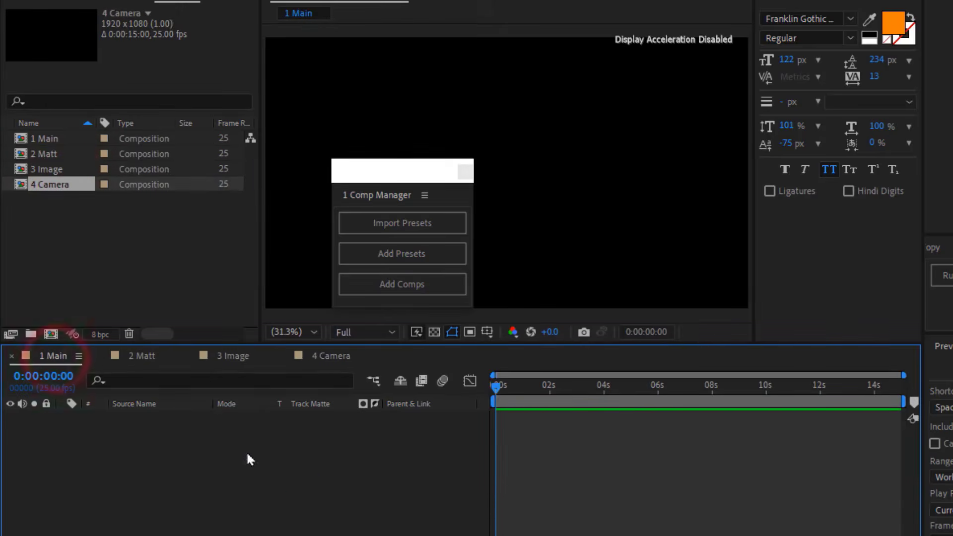
pyautogui.click(308, 488)
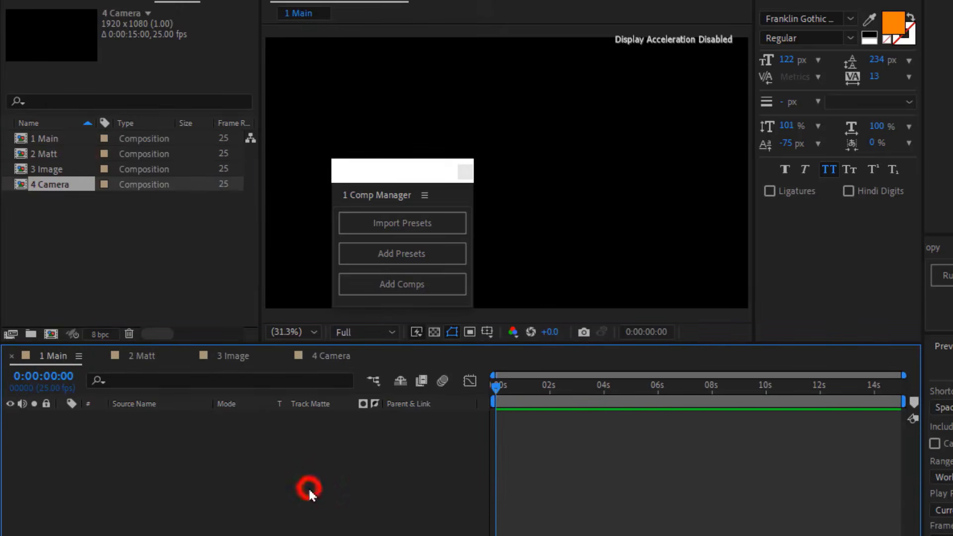
pyautogui.click(436, 257)
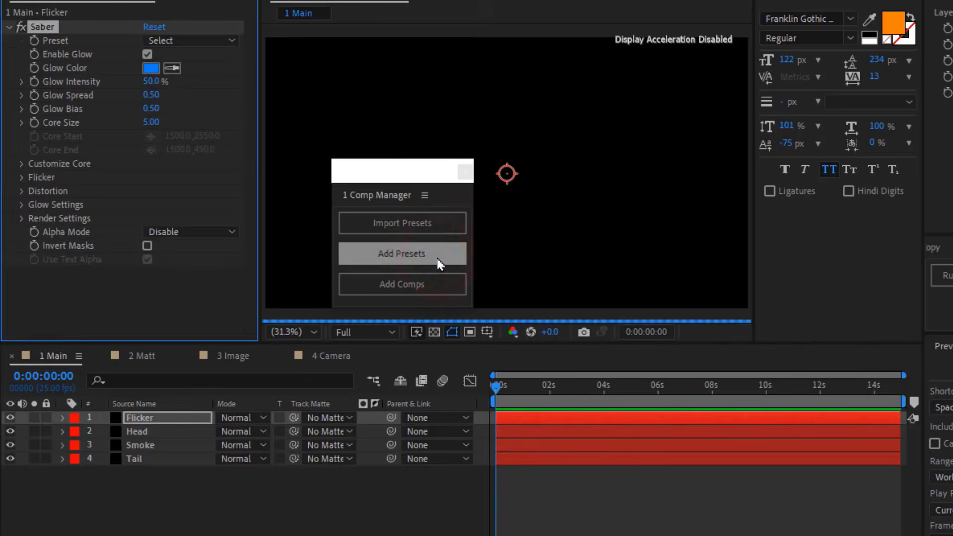
pyautogui.moveTo(389, 174); pyautogui.dragTo(839, 199)
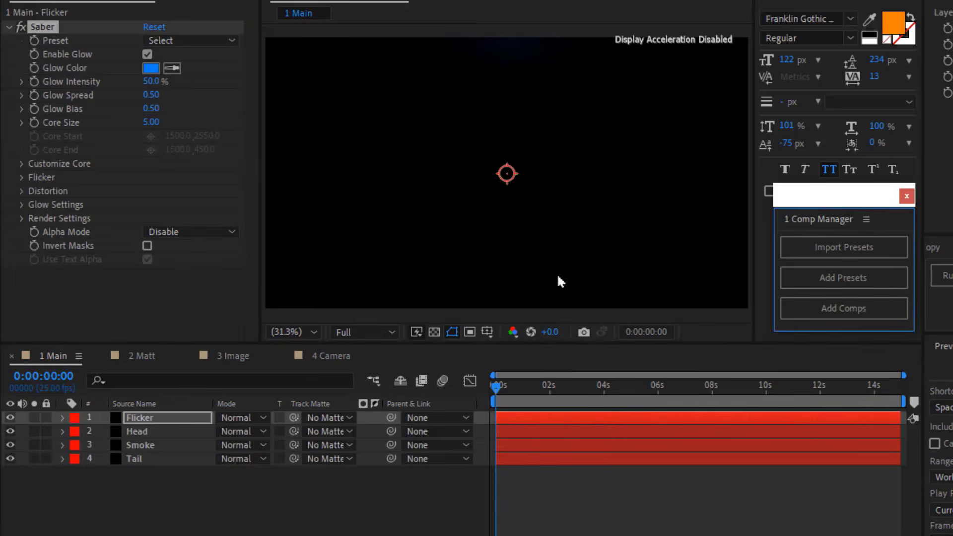
# - Set the preview resolution to Quarter and fit all four Saber layers to the composition size
pyautogui.click(354, 330)
pyautogui.click(375, 420)
pyautogui.click(202, 511)
pyautogui.hotkey('ctrl', 'a')
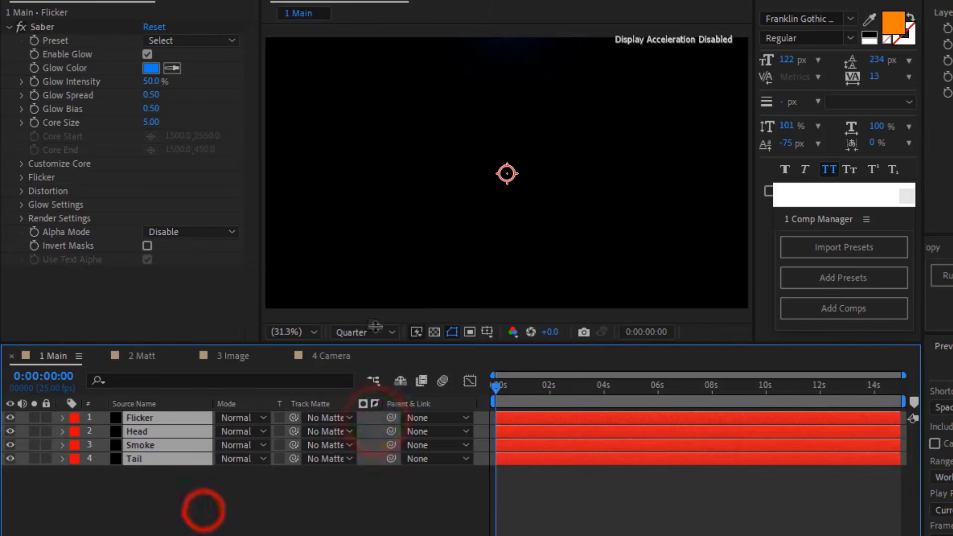
pyautogui.hotkey('ctrl', 'alt', 'f')
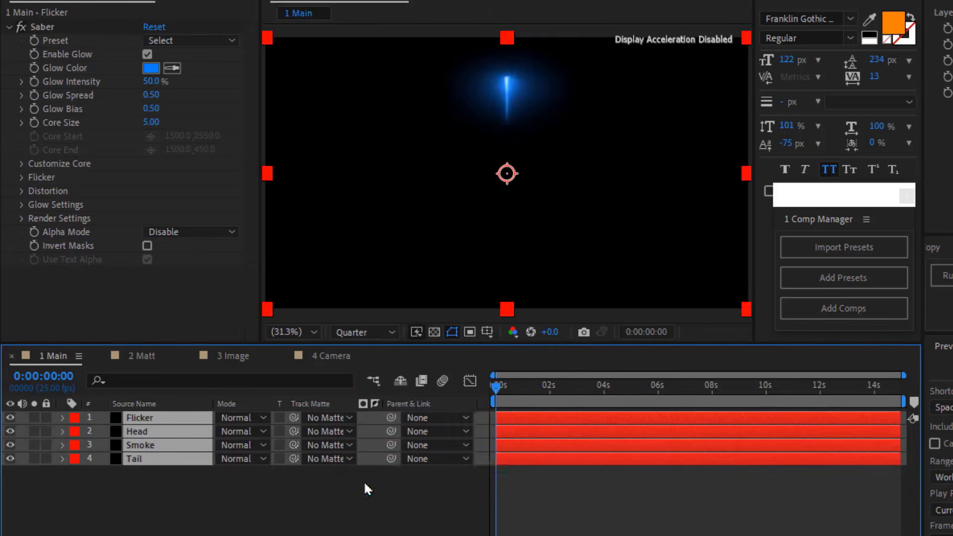
pyautogui.click(366, 488)
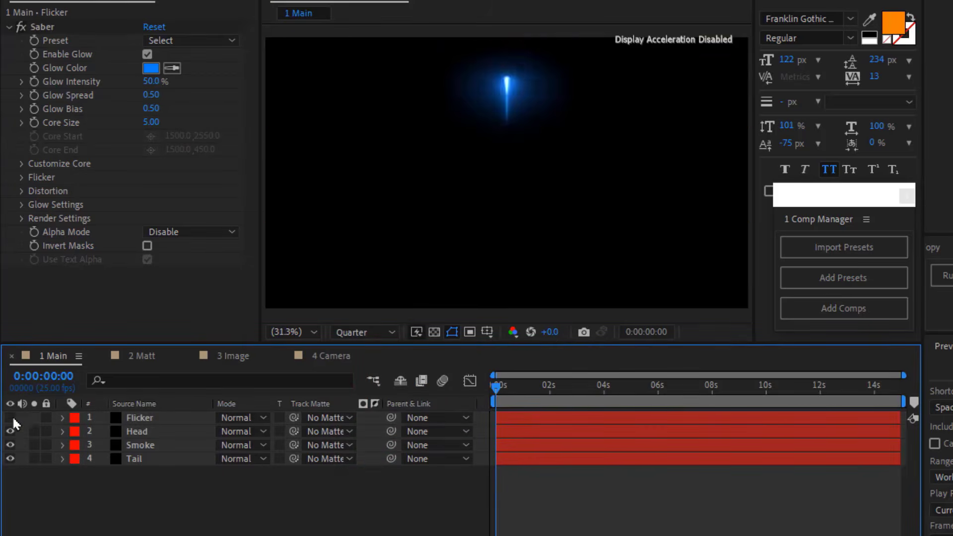
# - Hide Head, Smoke and Tail to isolate Flicker, and view its glow at 100% zoom with Auto (Full) resolution
pyautogui.moveTo(13, 419); pyautogui.dragTo(11, 459)
pyautogui.scroll(3, 508, 118)
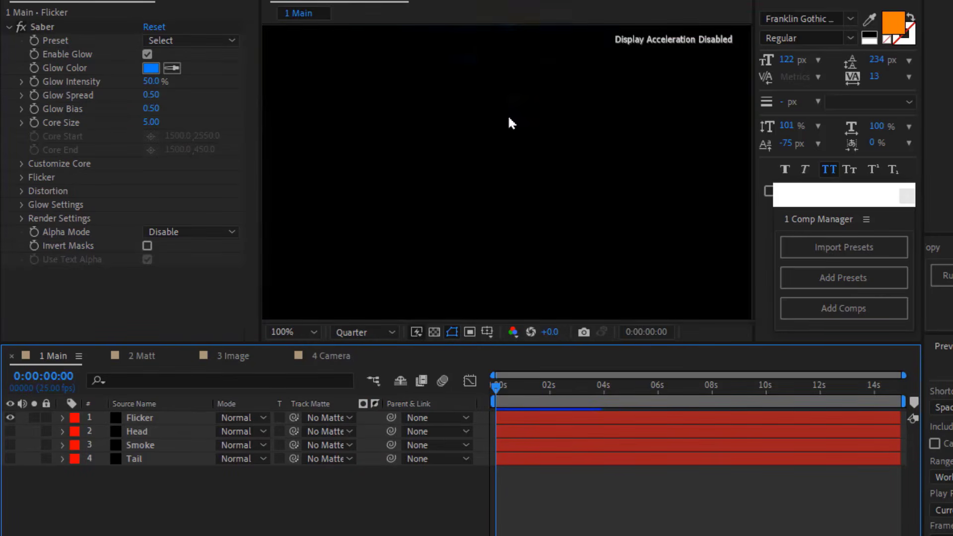
pyautogui.moveTo(543, 85); pyautogui.dragTo(546, 281)
pyautogui.moveTo(510, 60); pyautogui.dragTo(500, 147)
pyautogui.click(384, 335)
pyautogui.click(377, 347)
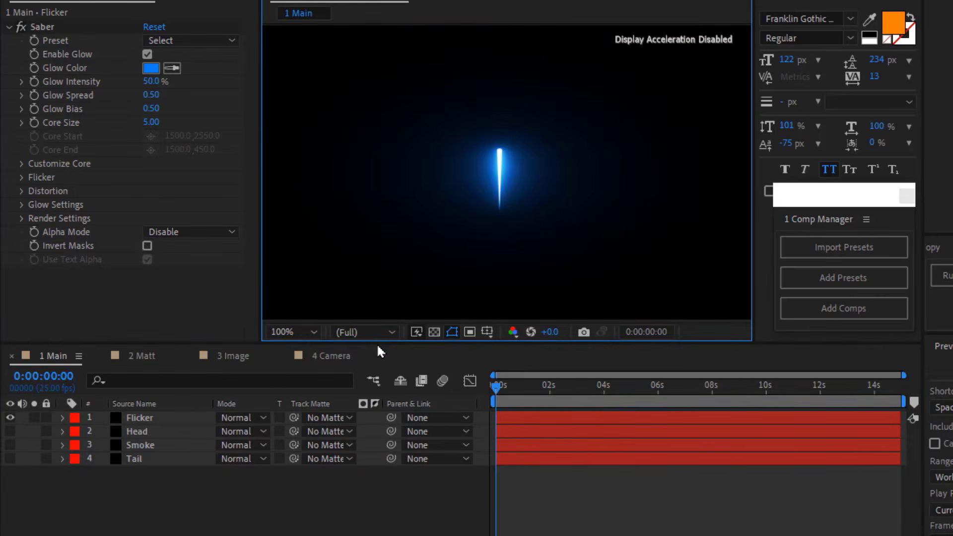
# - Hide Flicker and examine Head, Smoke and Tail individually by showing and hiding each one in turn
pyautogui.click(10, 418)
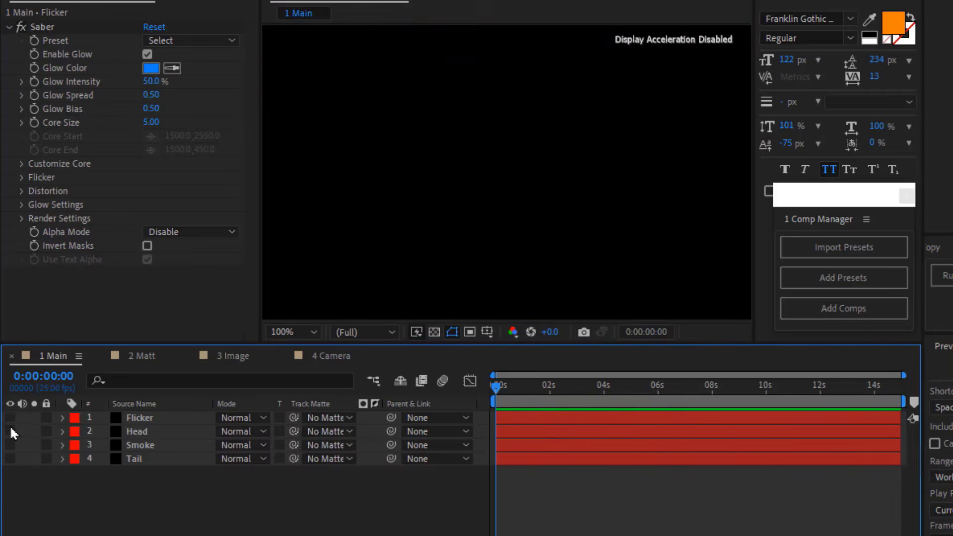
pyautogui.click(10, 432)
pyautogui.click(10, 432)
pyautogui.click(10, 445)
pyautogui.click(10, 445)
pyautogui.click(10, 459)
pyautogui.click(11, 458)
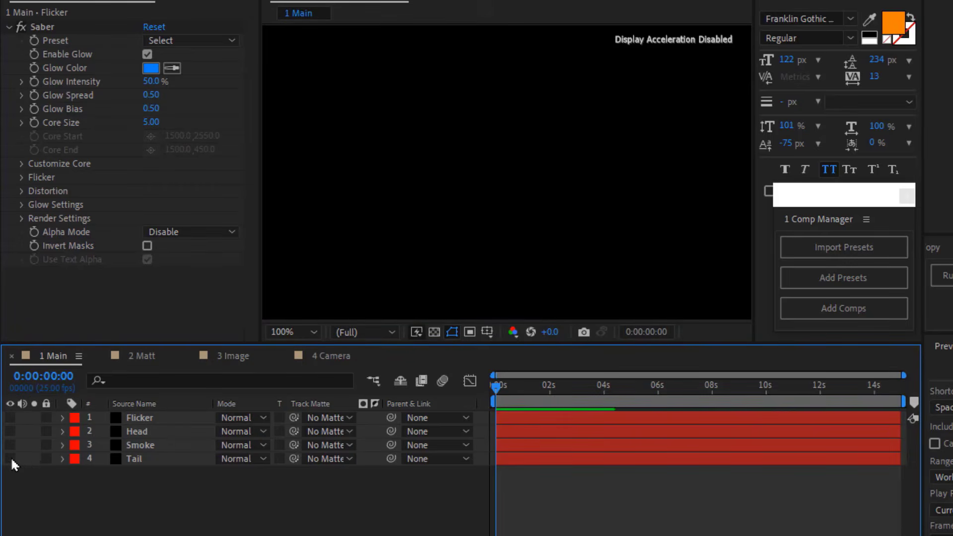